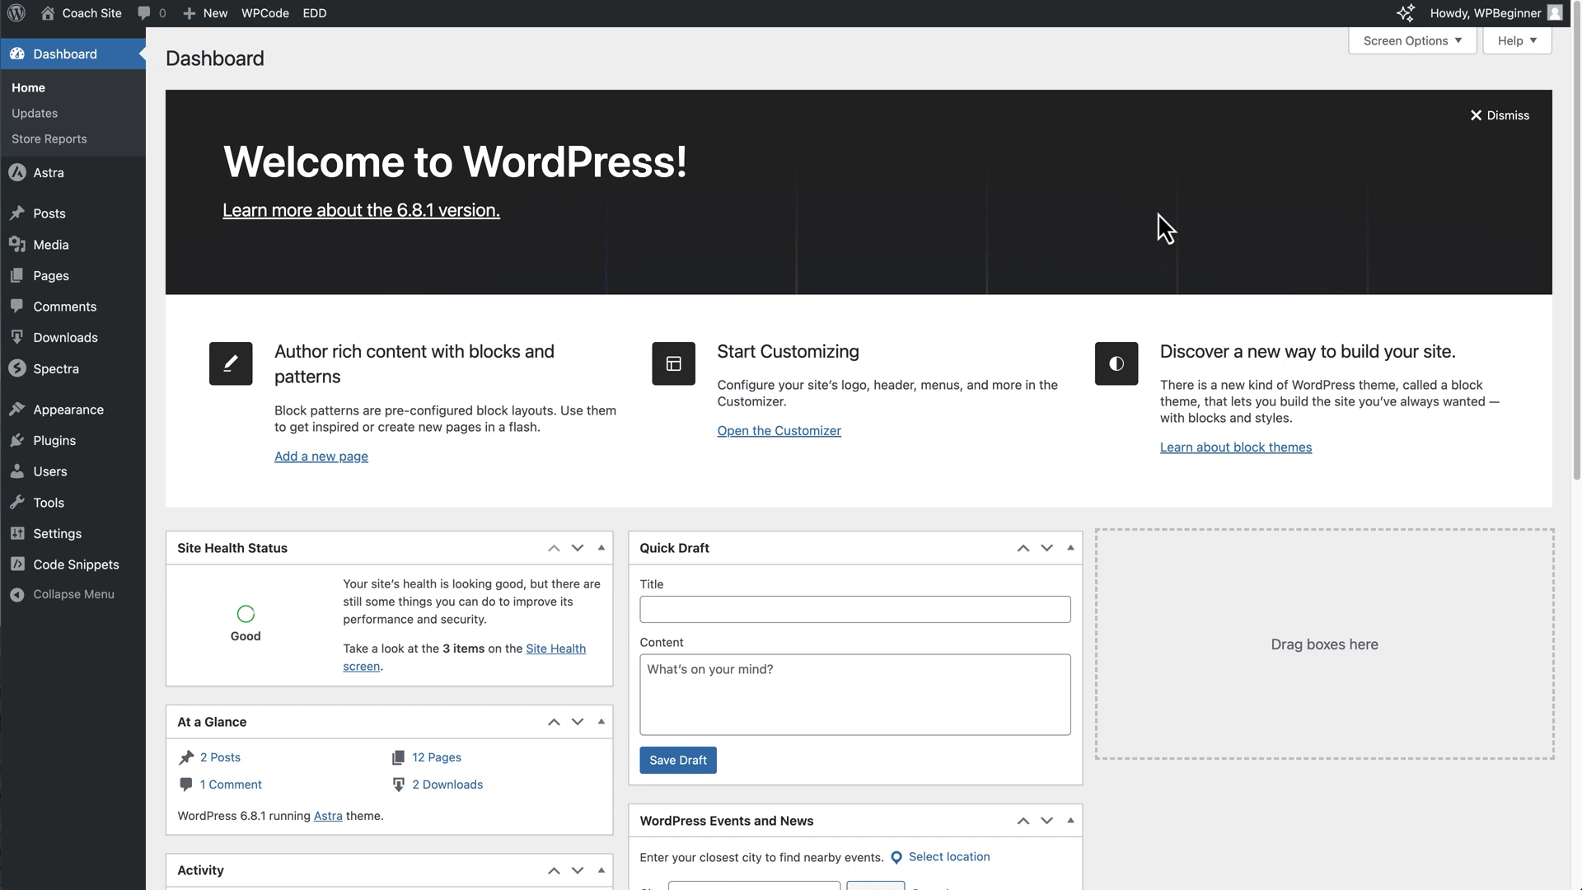
# Open the Coach Site's front end in the theme customizer and switch the preview to the mobile view
pyautogui.moveTo(111, 25)
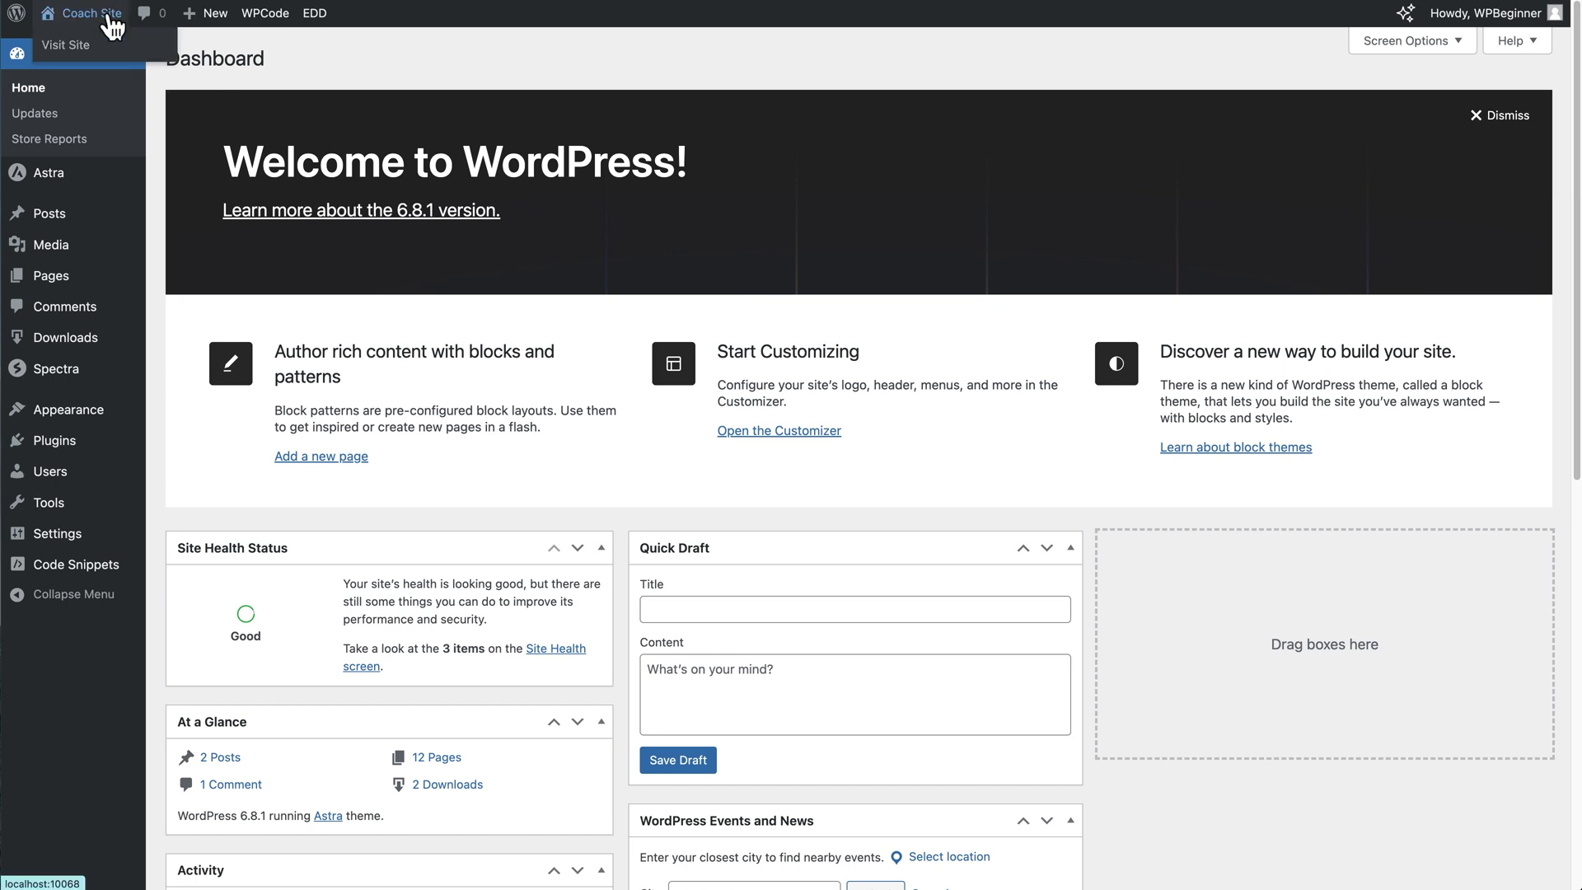
pyautogui.click(108, 18)
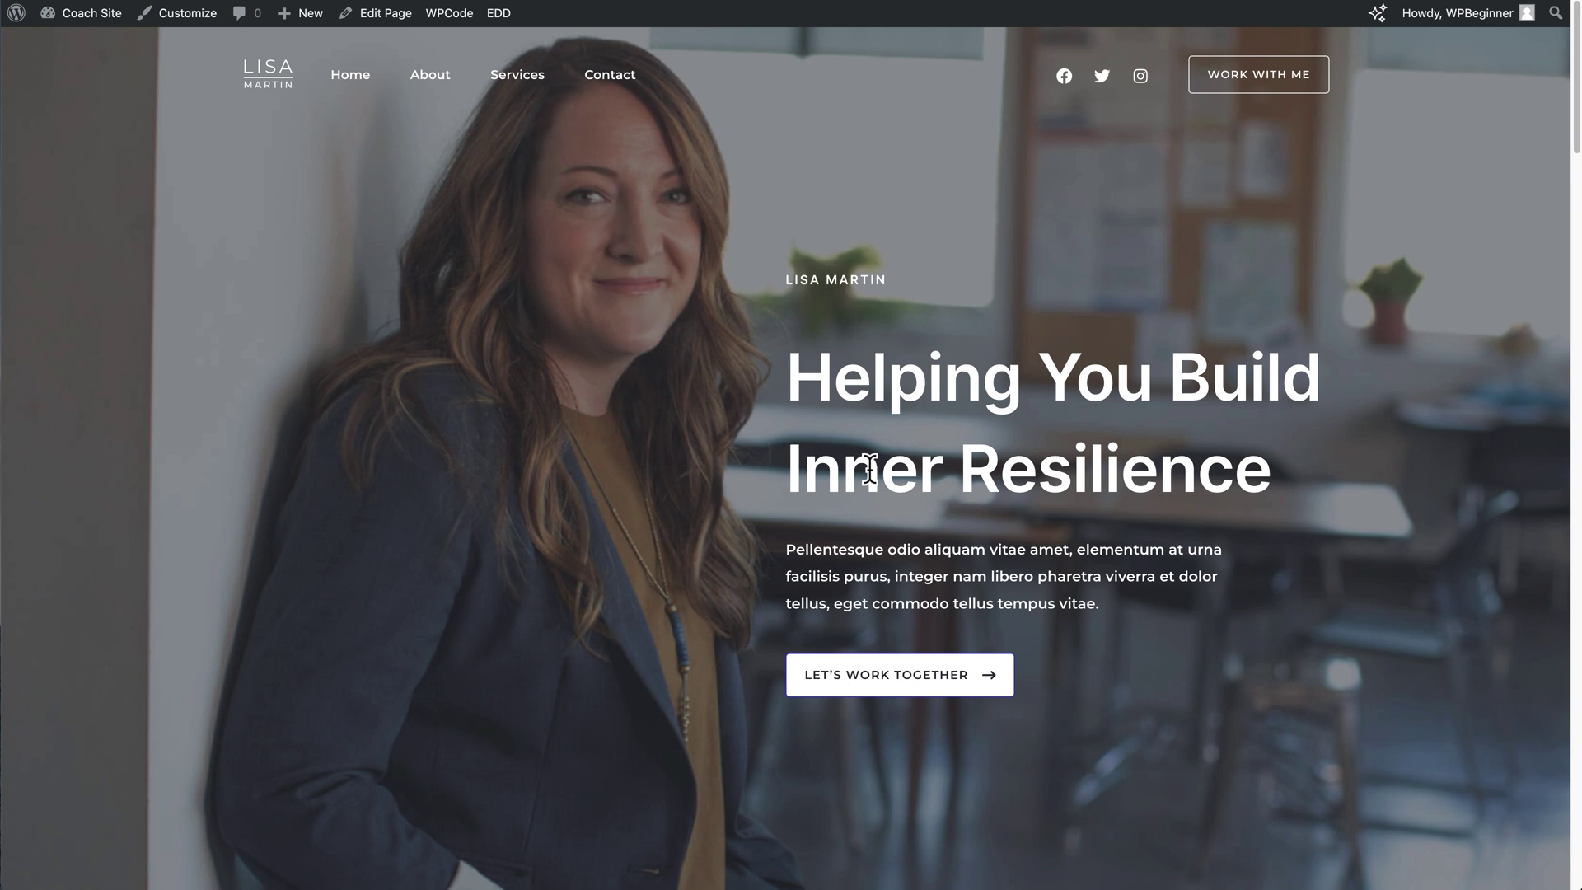
pyautogui.click(189, 38)
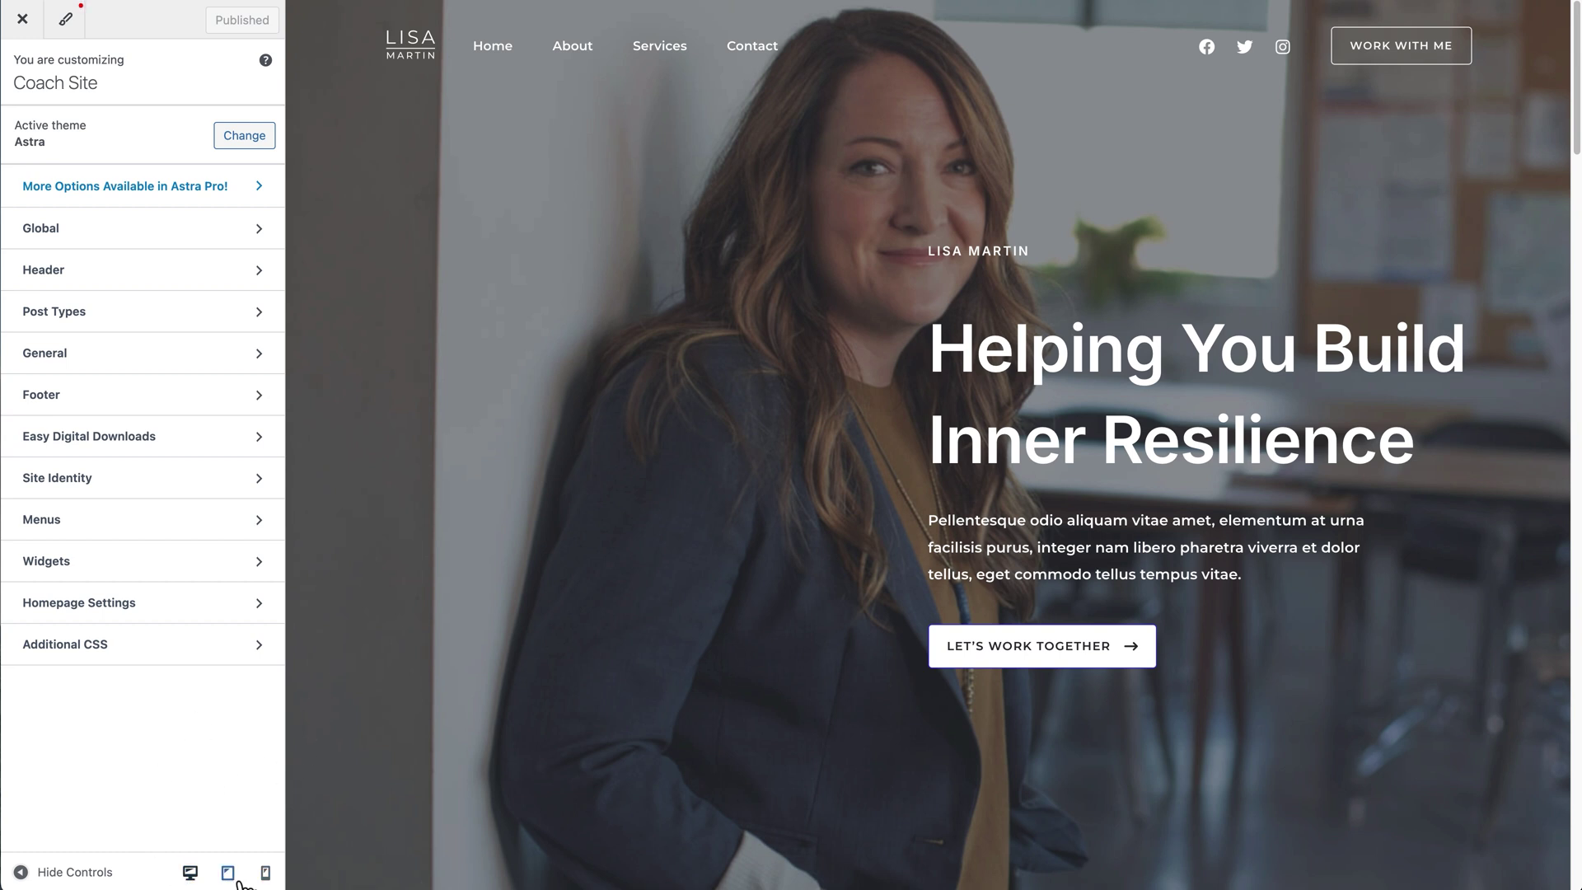
pyautogui.click(264, 874)
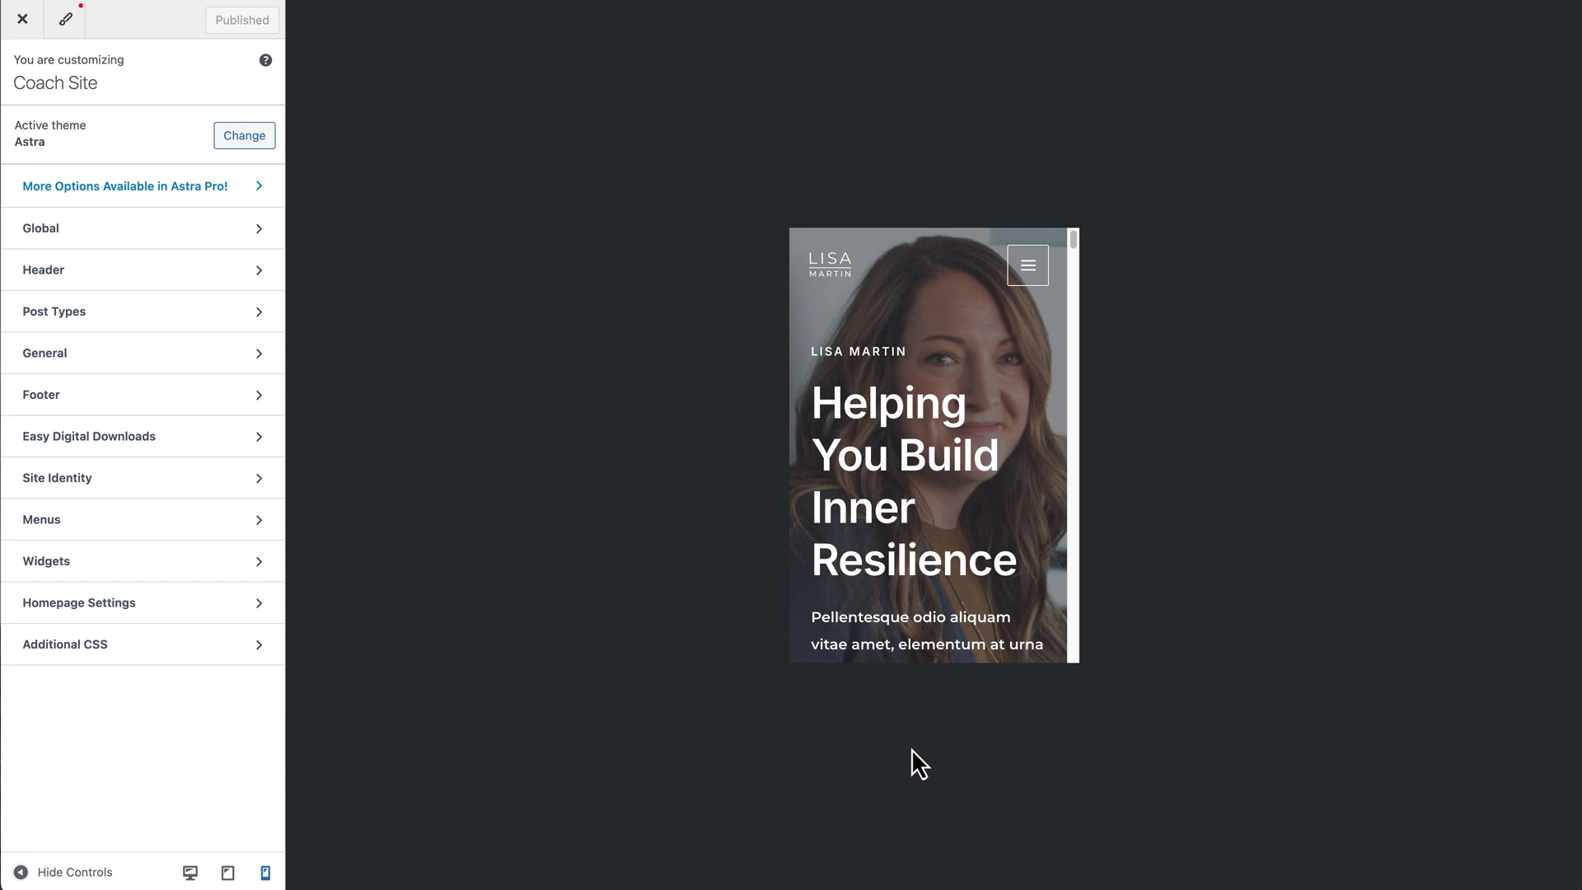
# Set the mobile body font size to 14 px in the global typography settings
pyautogui.click(194, 233)
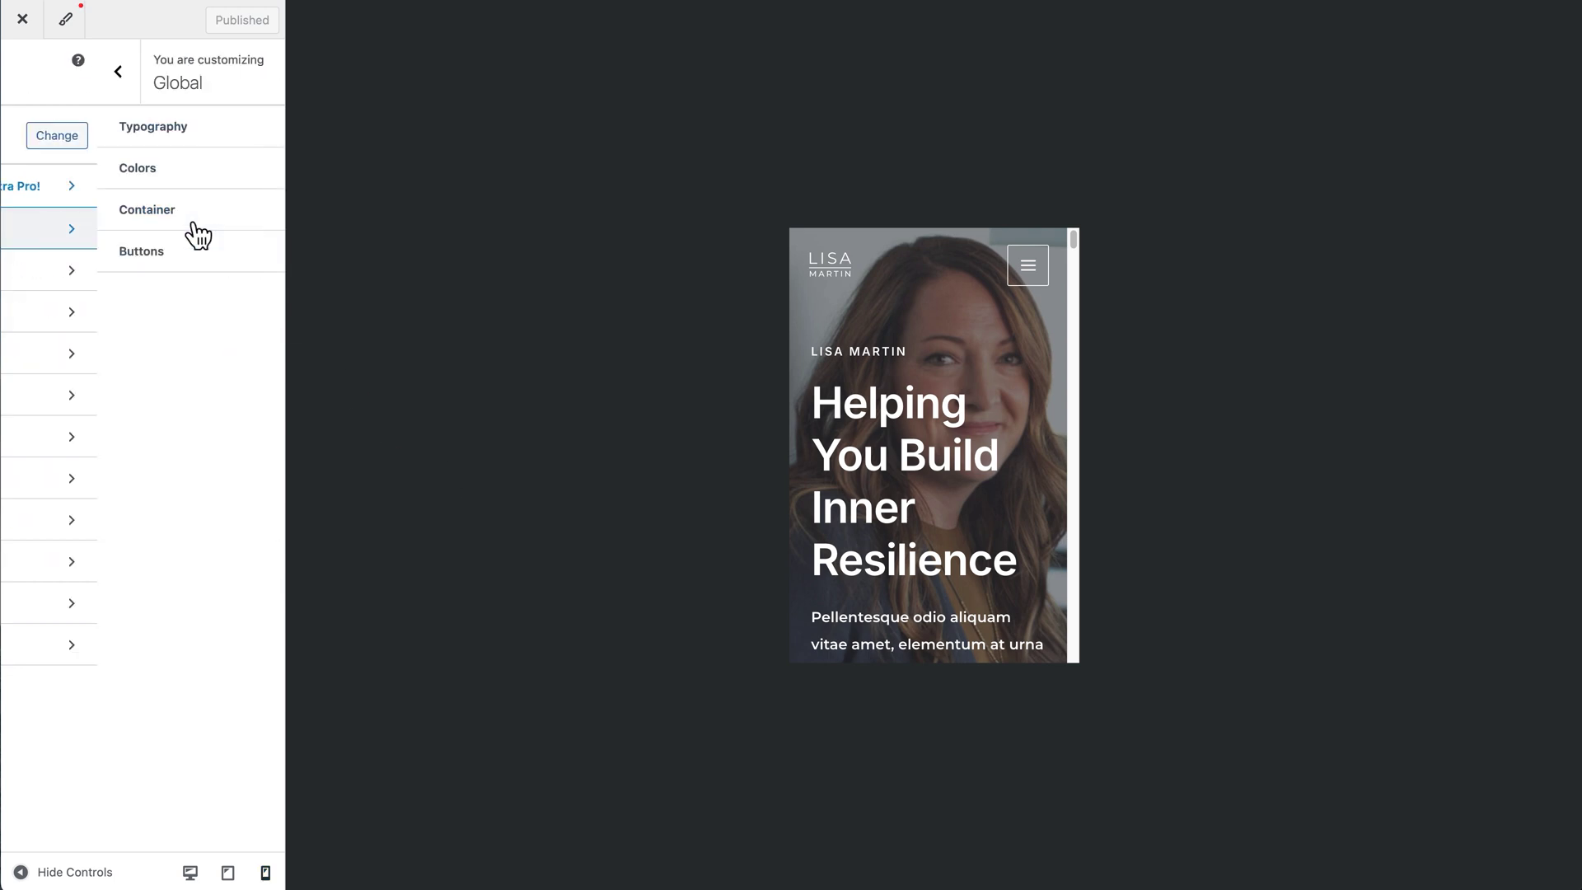
pyautogui.click(198, 150)
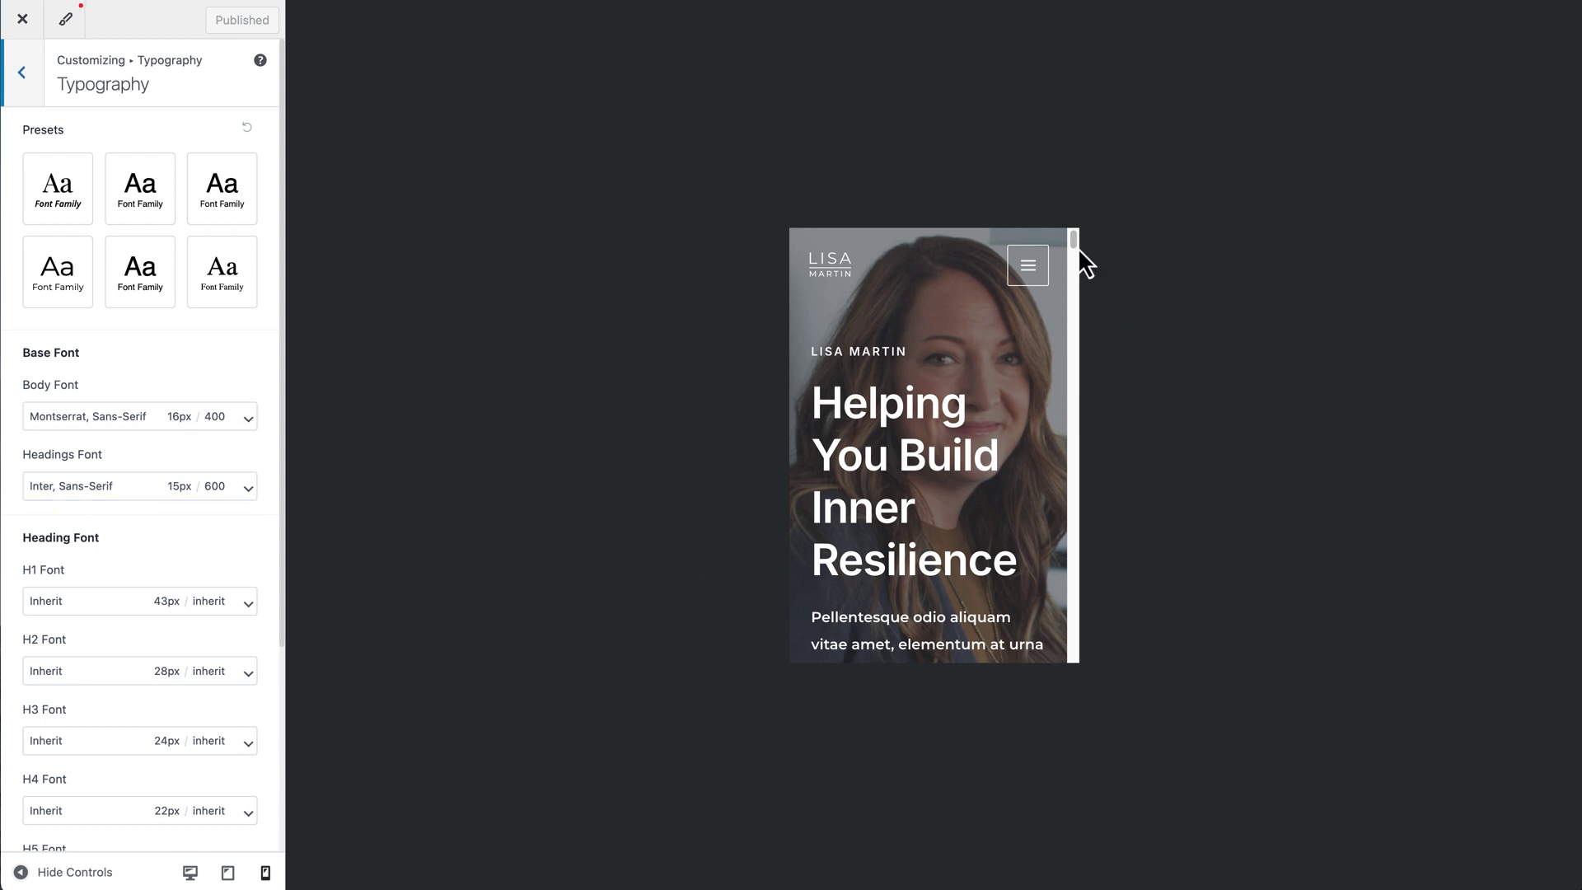
pyautogui.moveTo(1075, 243); pyautogui.dragTo(1043, 333)
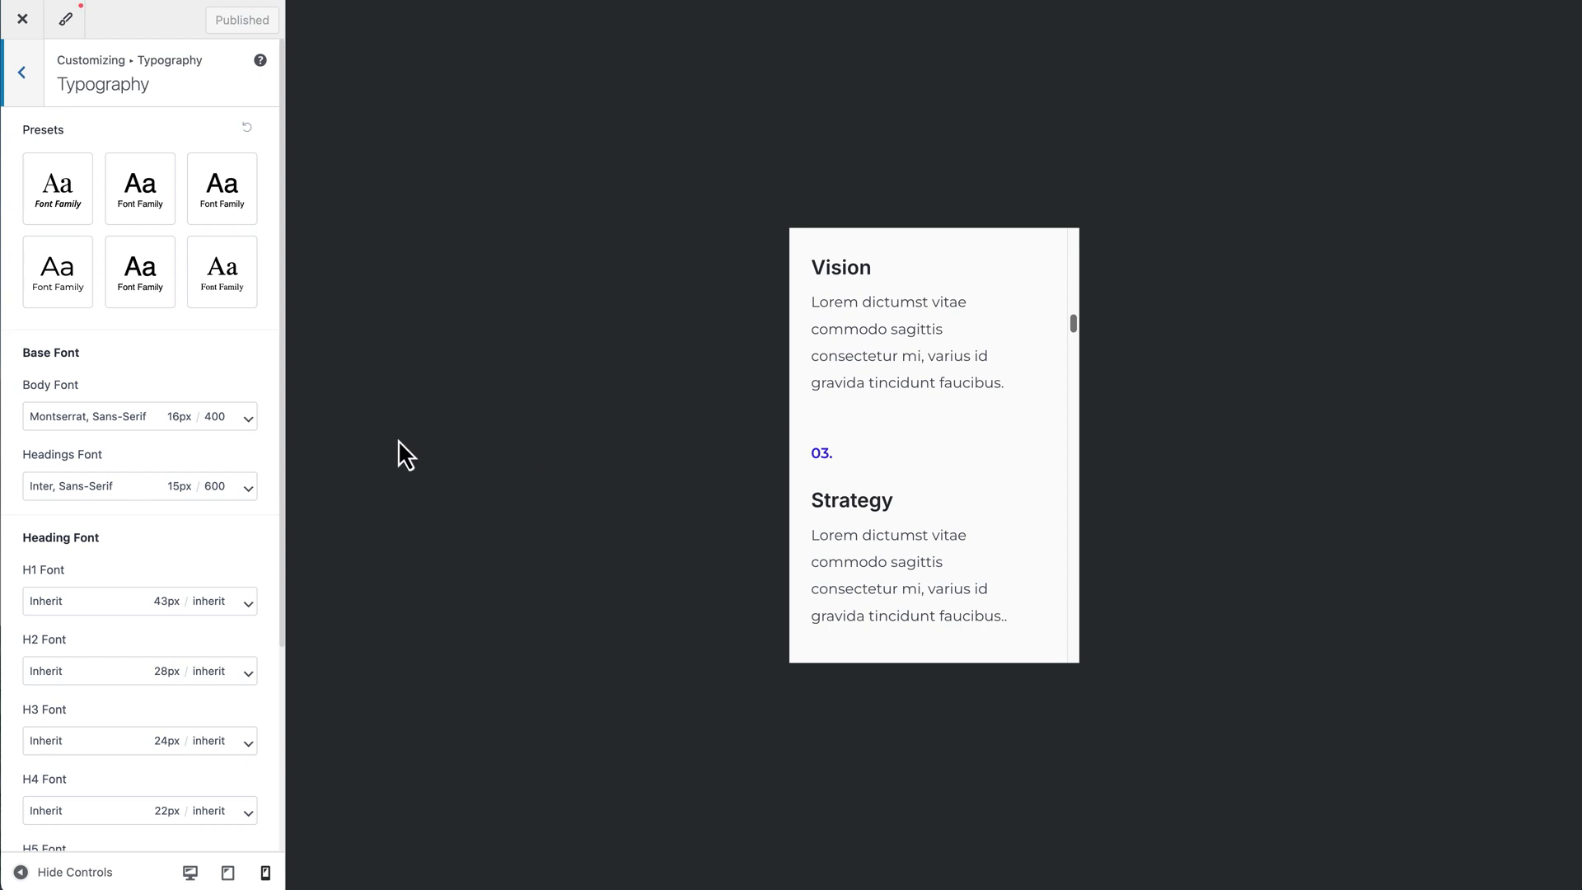
pyautogui.click(228, 434)
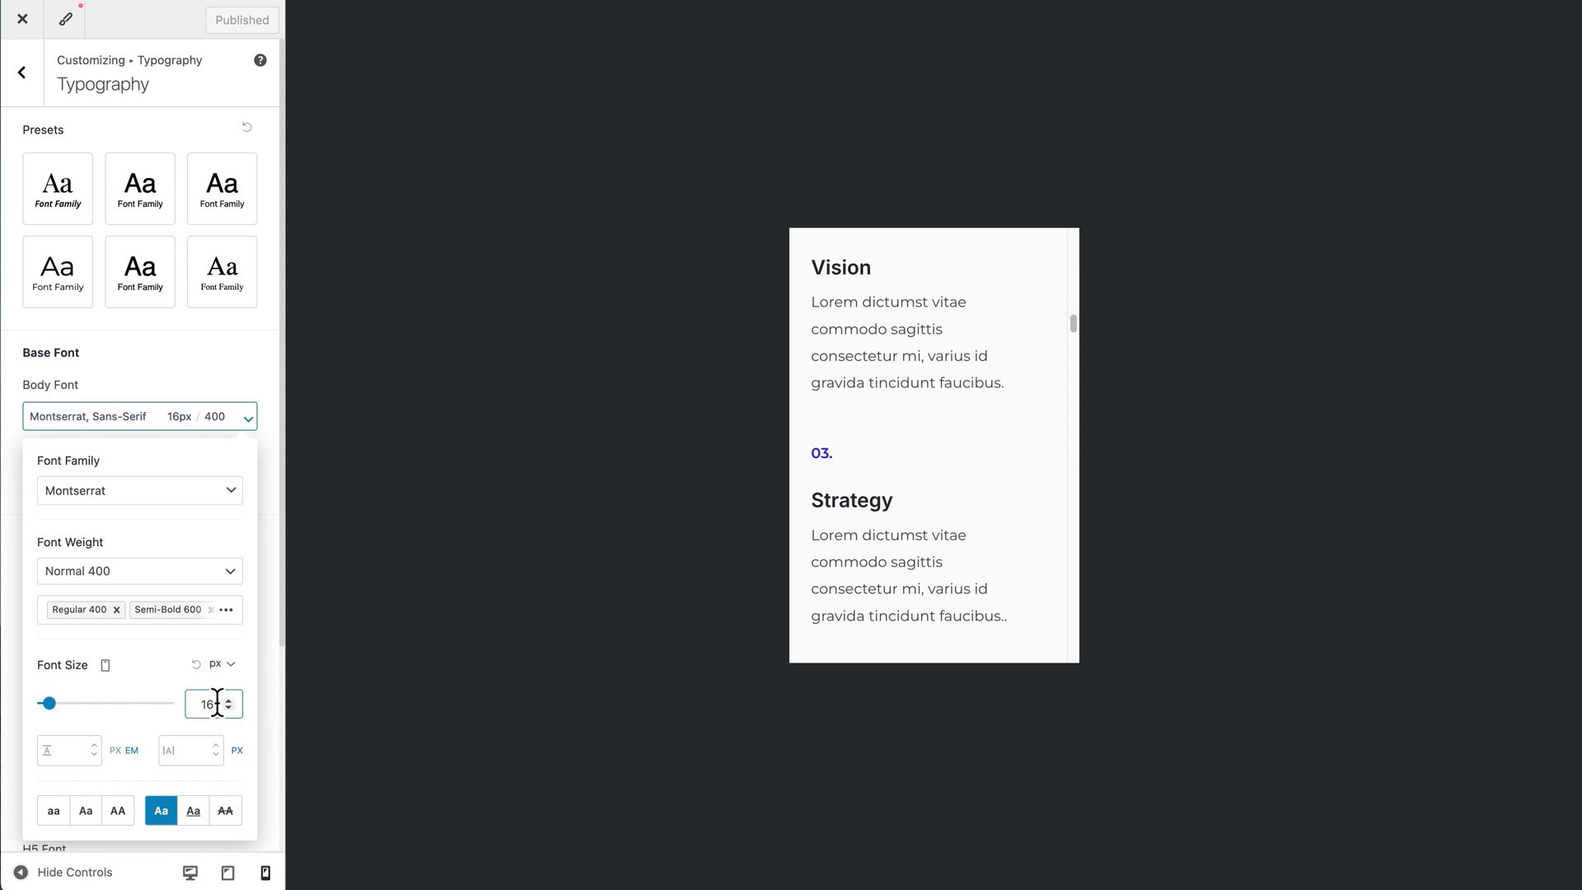
pyautogui.click(50, 705)
pyautogui.moveTo(49, 706)
pyautogui.mouseDown()
pyautogui.moveTo(68, 708)
pyautogui.moveTo(37, 707)
pyautogui.moveTo(51, 706)
pyautogui.mouseUp()
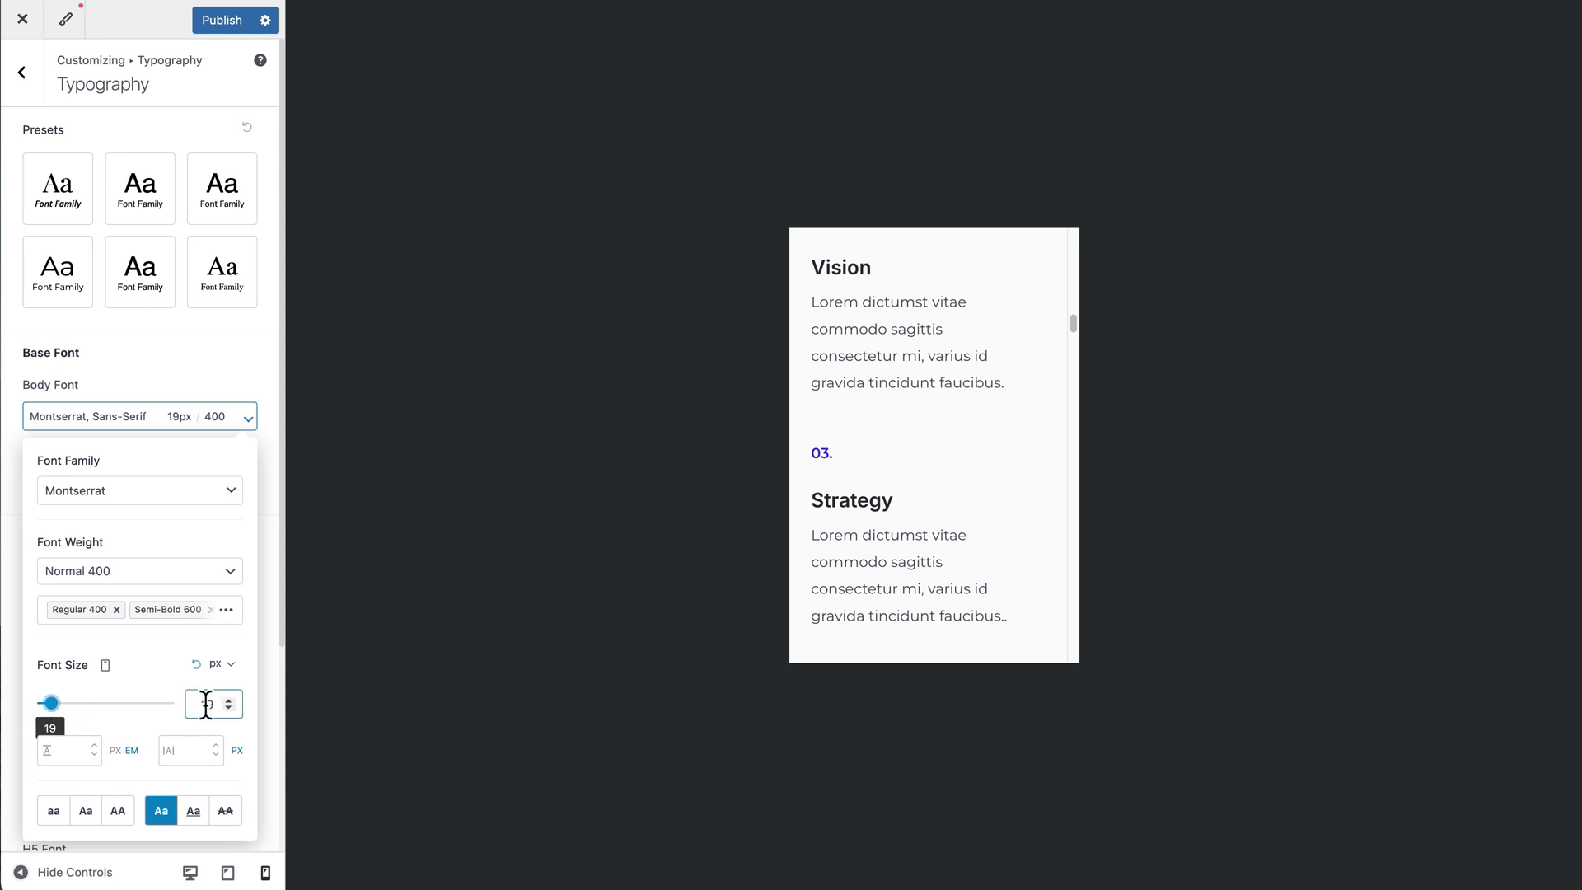
pyautogui.moveTo(213, 702); pyautogui.dragTo(184, 701)
pyautogui.write('14')
pyautogui.click(253, 691)
pyautogui.click(248, 424)
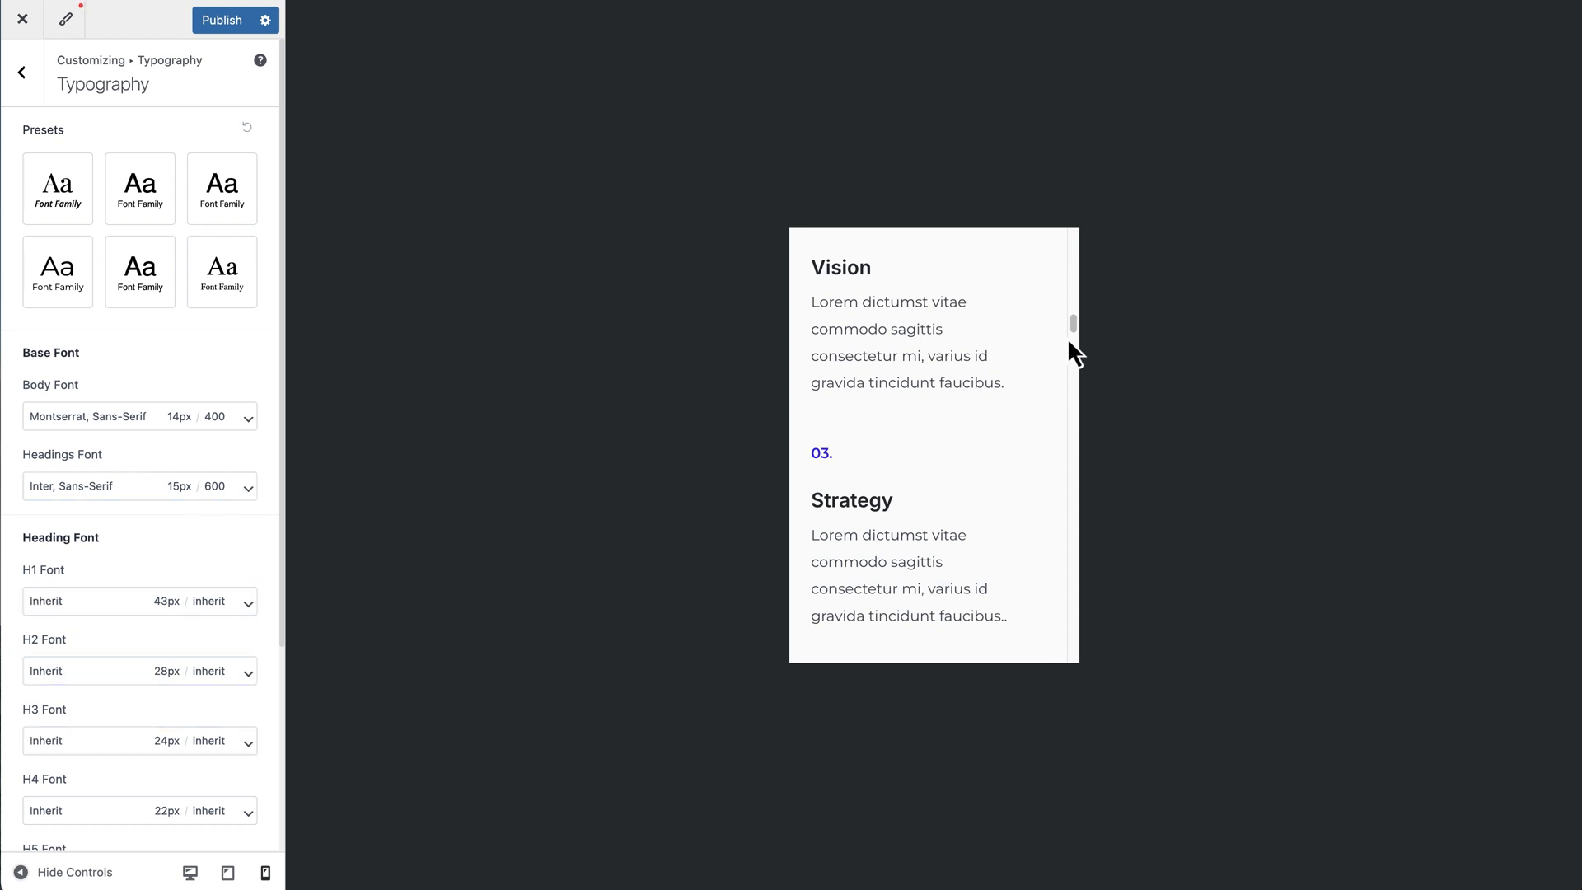
# Set the mobile H1 font size to 46 px and publish the typography changes
pyautogui.moveTo(1069, 329); pyautogui.dragTo(1074, 251)
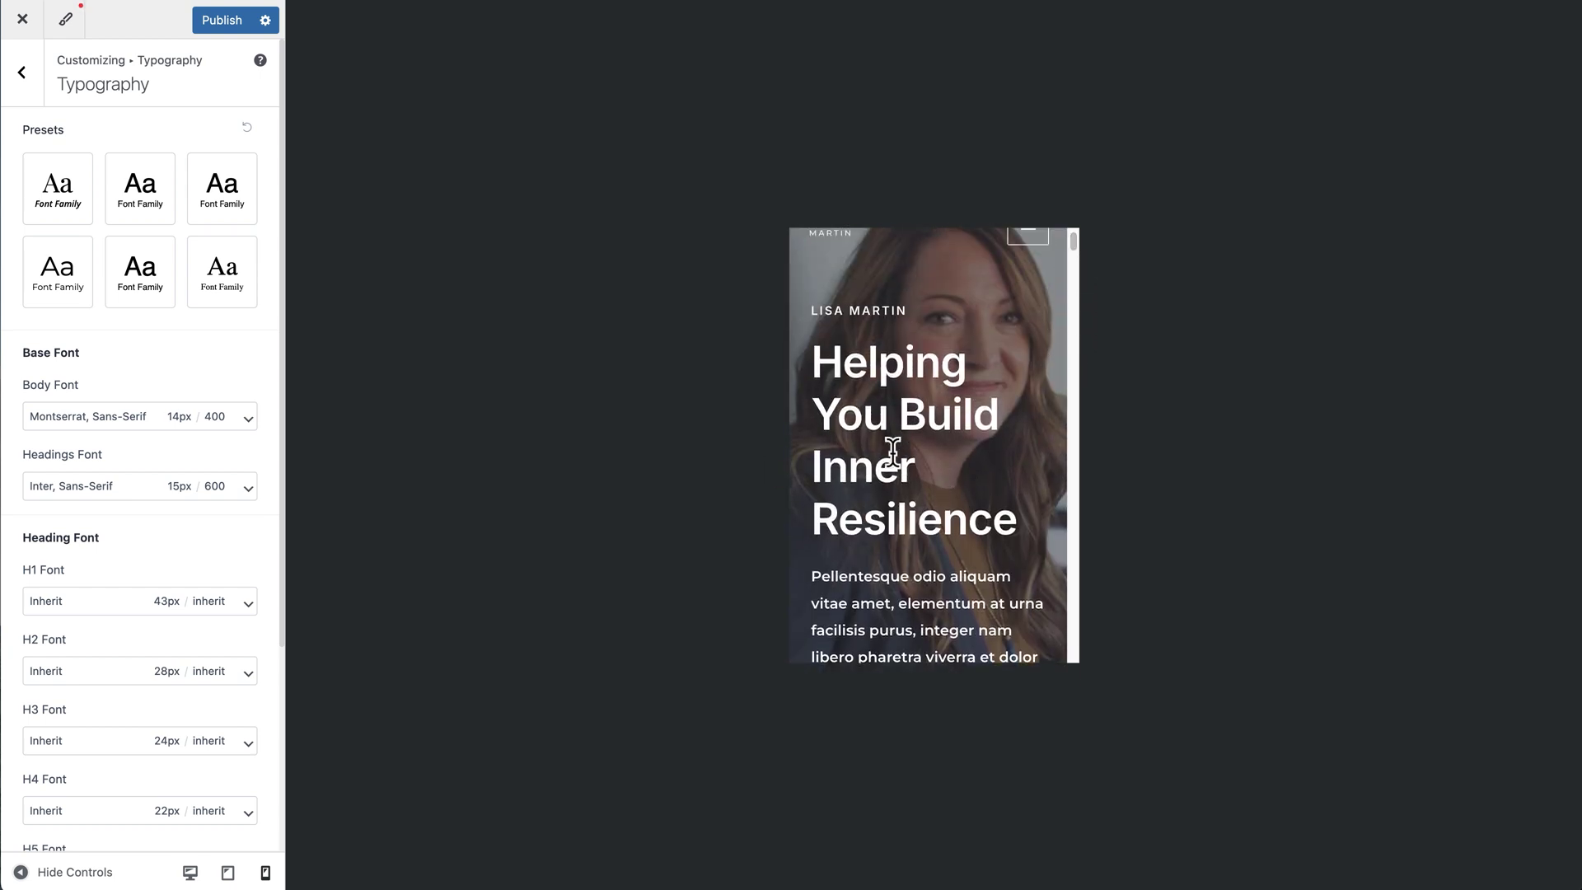
pyautogui.click(247, 607)
pyautogui.scroll(-5, 279, 650)
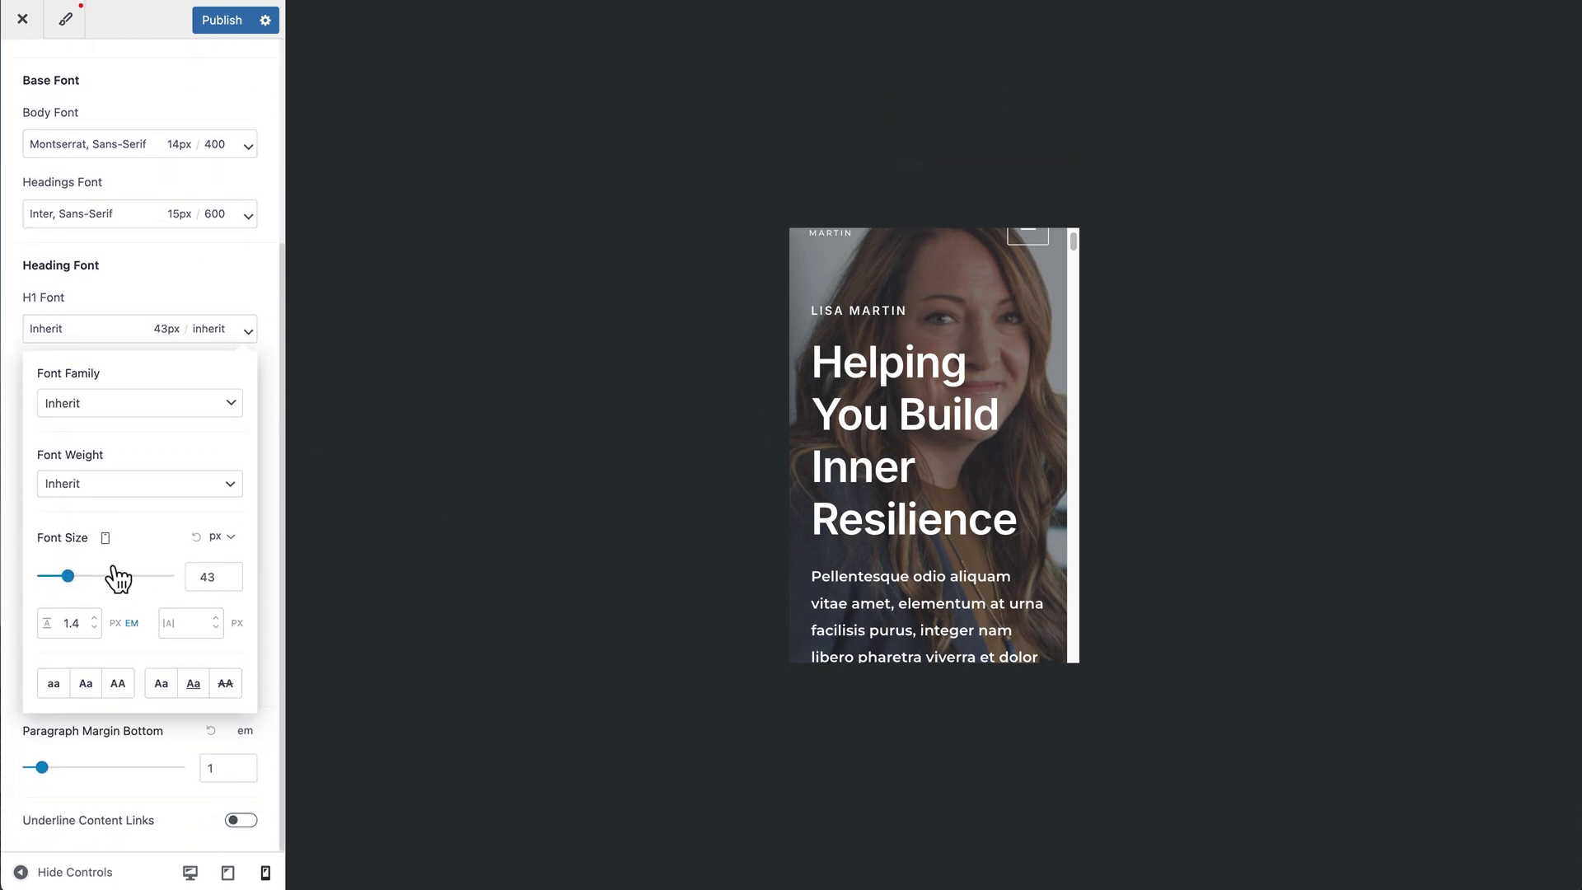
pyautogui.moveTo(69, 580); pyautogui.dragTo(71, 581)
pyautogui.click(243, 329)
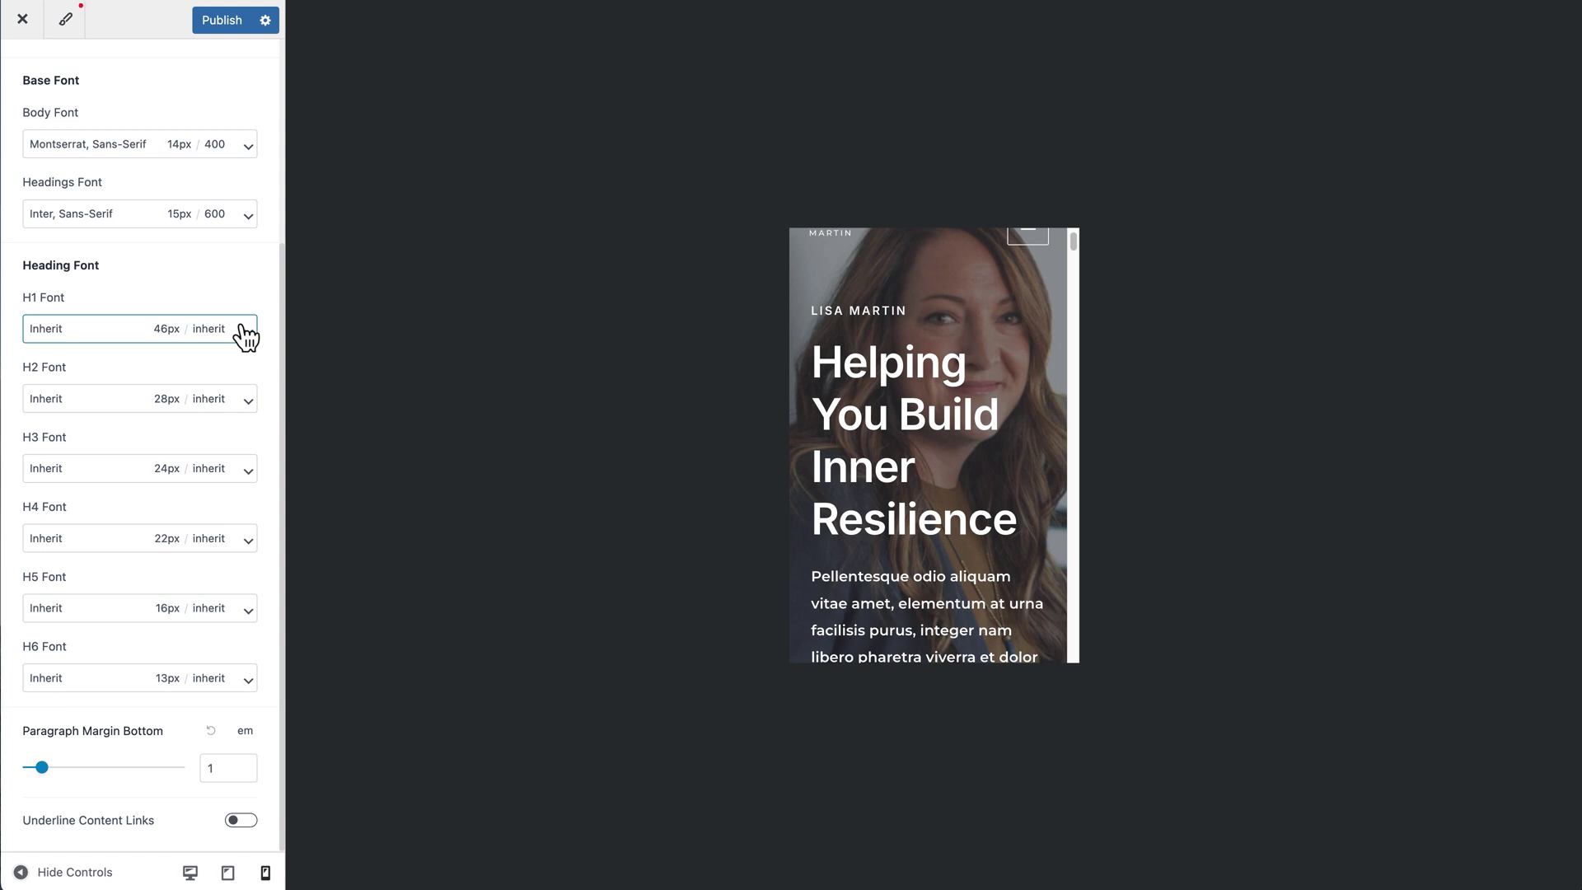
pyautogui.click(222, 21)
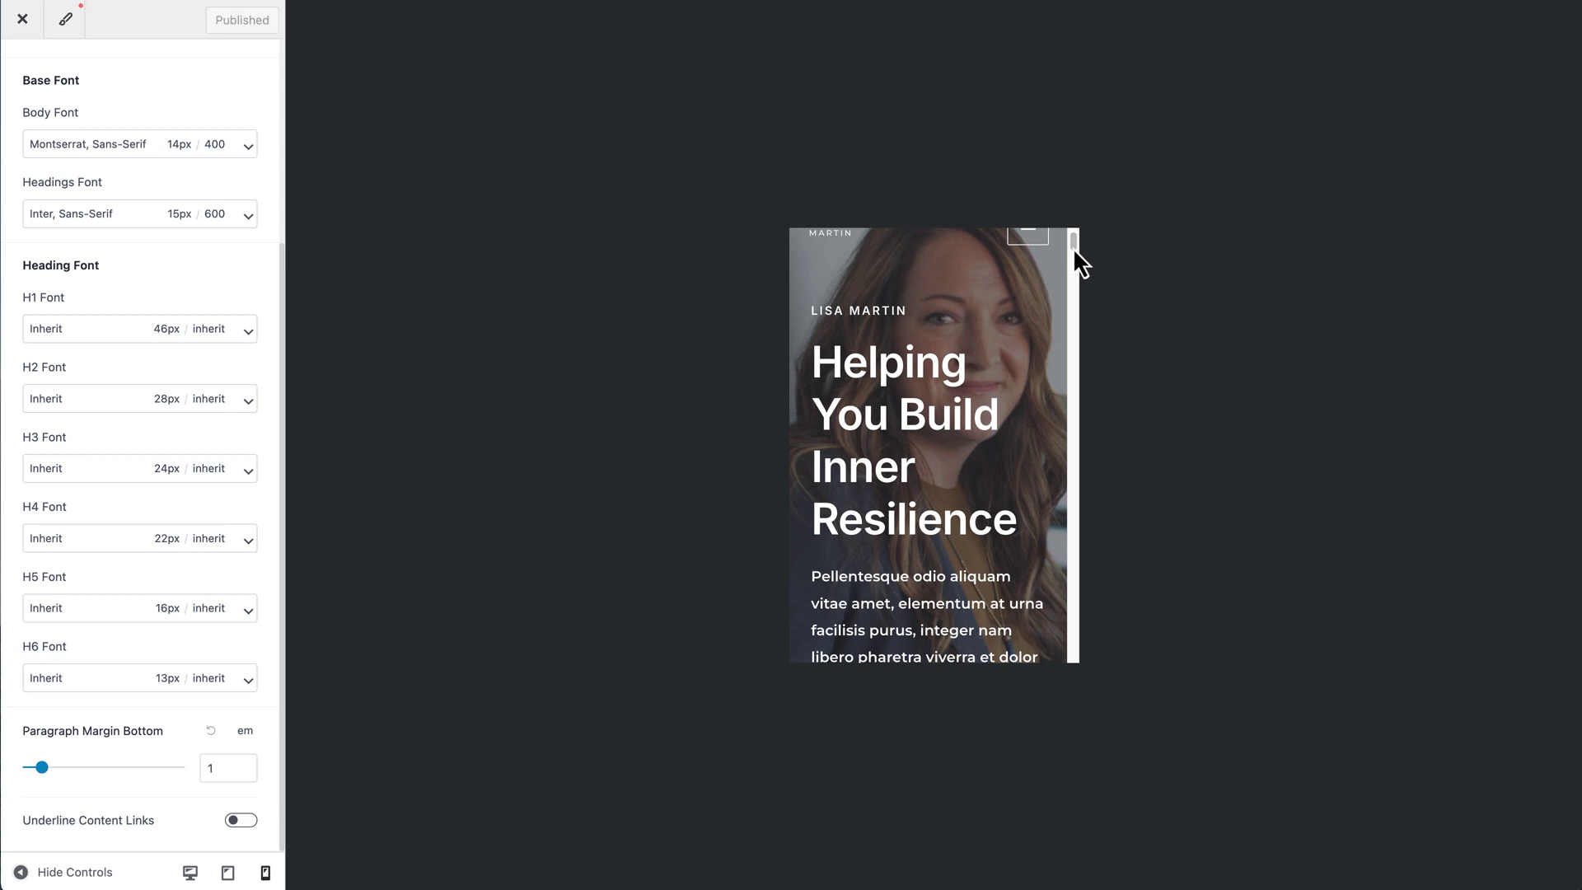
# Examine the general and design settings of the transparent header, and return to the header elements
pyautogui.scroll(1, 1072, 247)
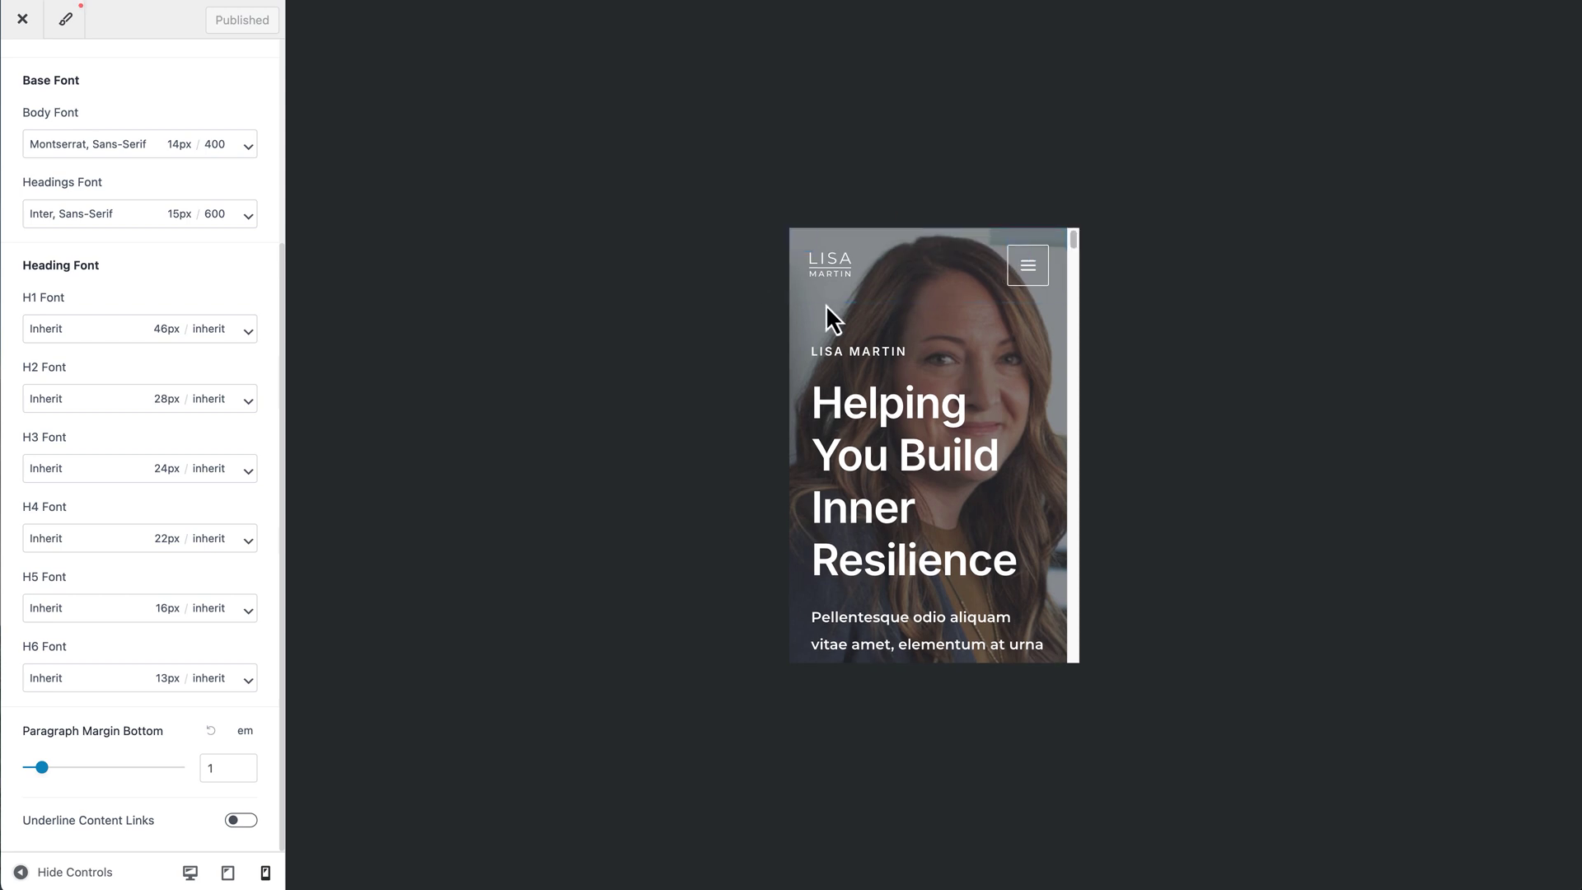
pyautogui.moveTo(839, 288)
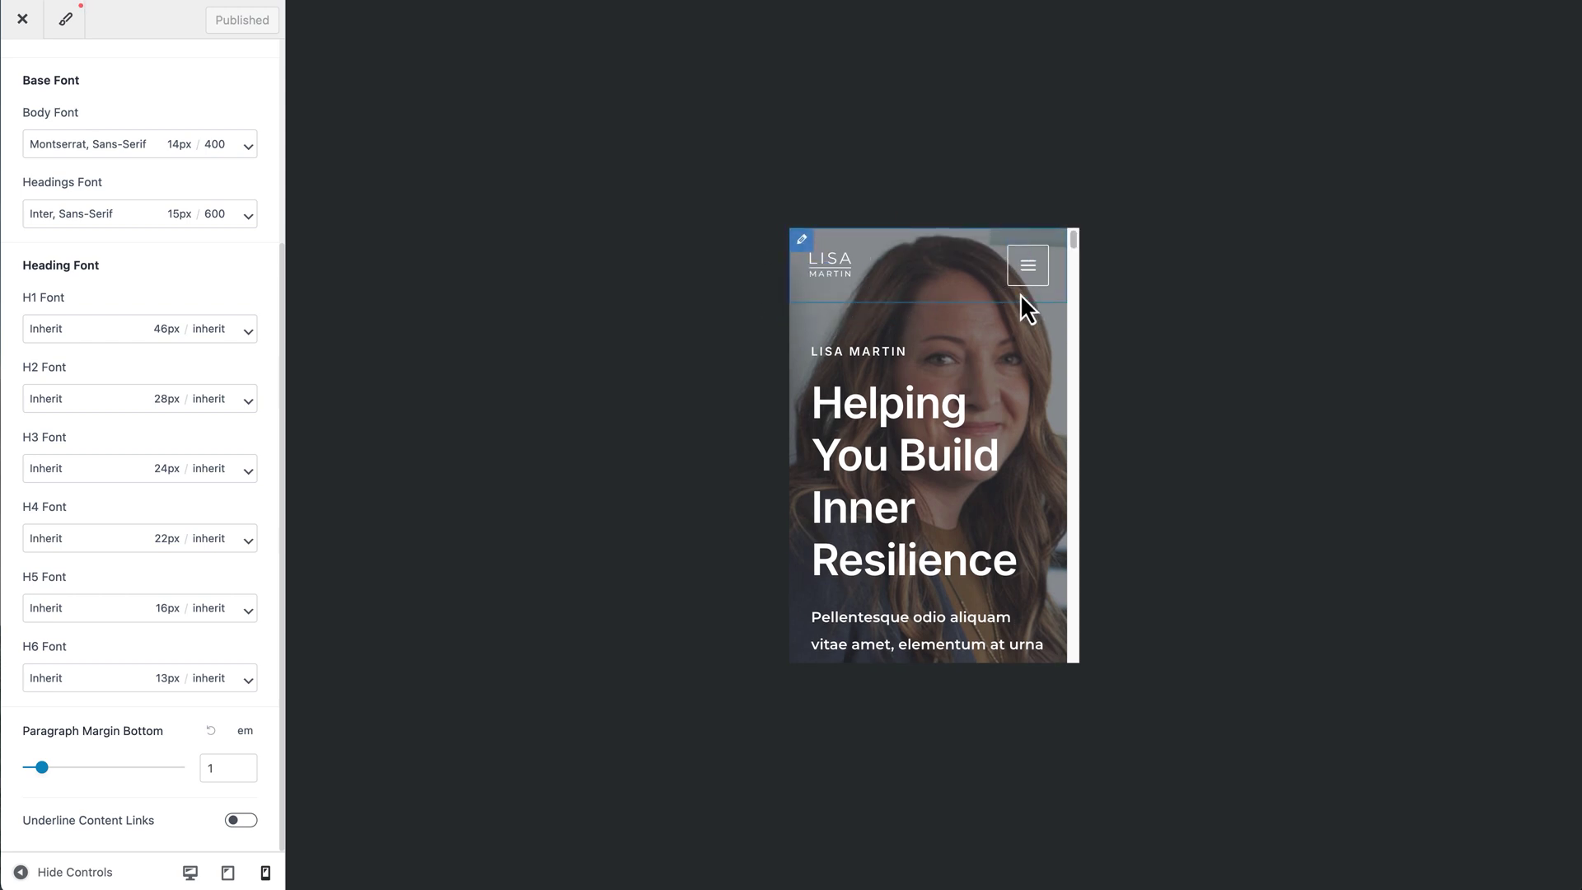
pyautogui.moveTo(1028, 286)
pyautogui.click(817, 279)
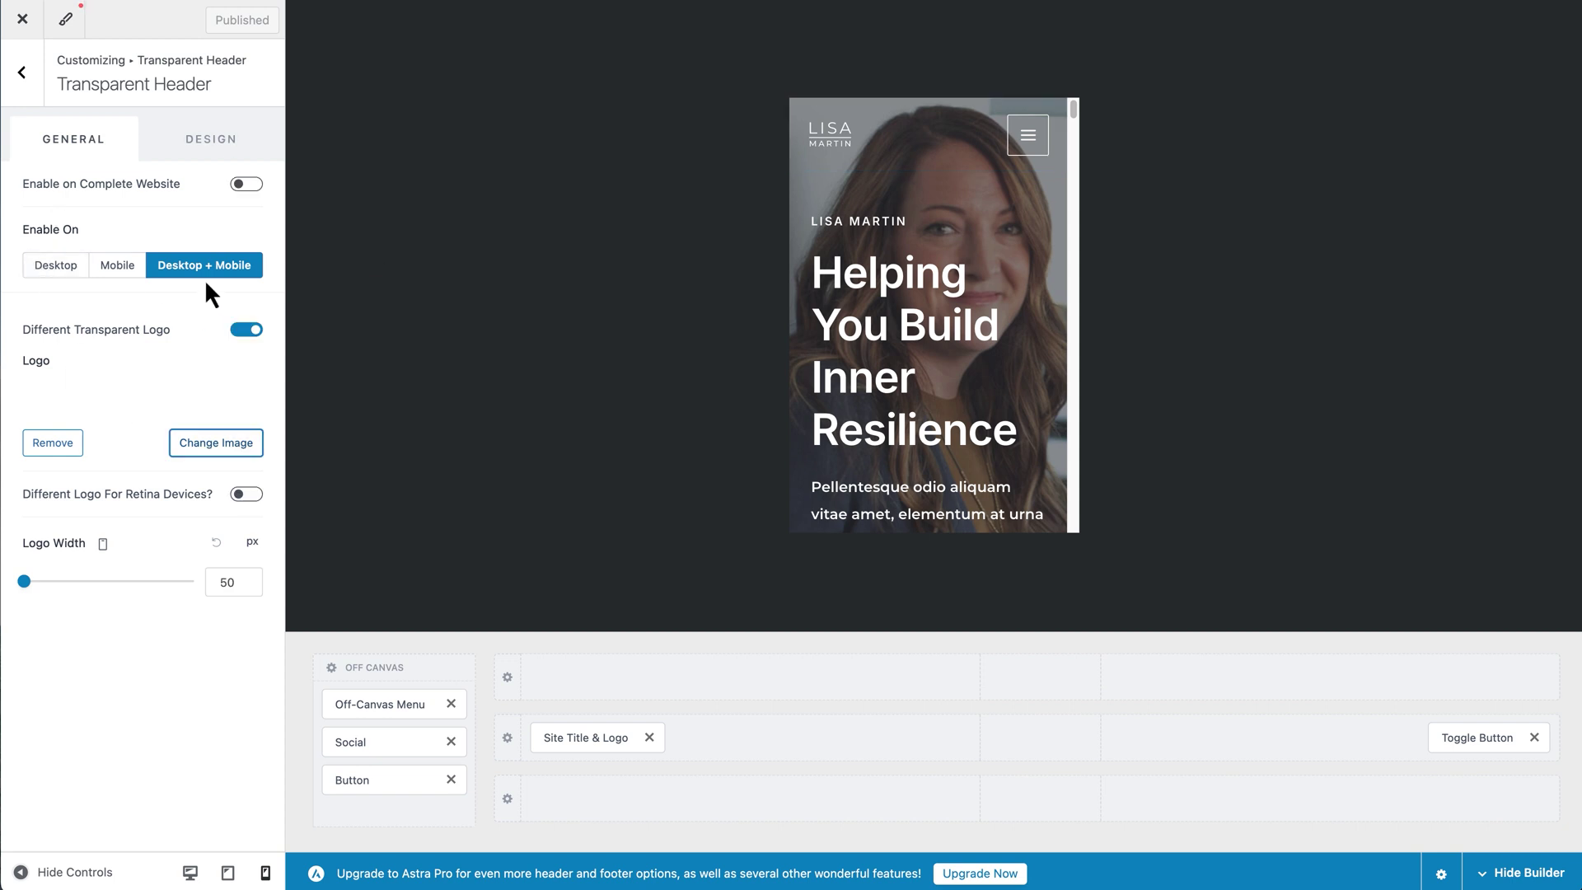
pyautogui.click(184, 155)
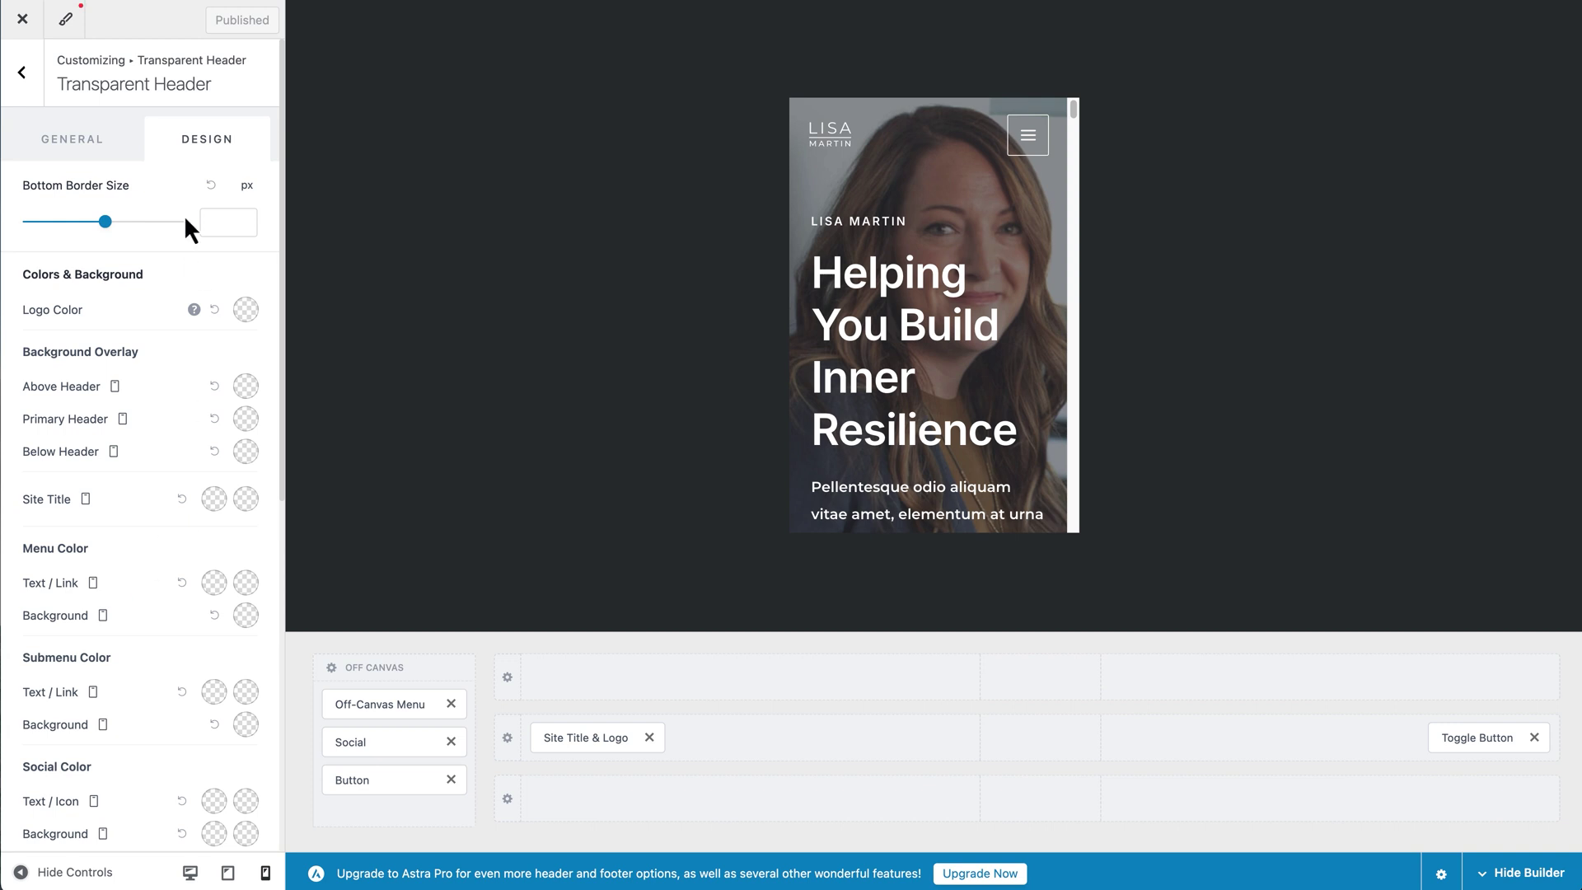
pyautogui.click(25, 76)
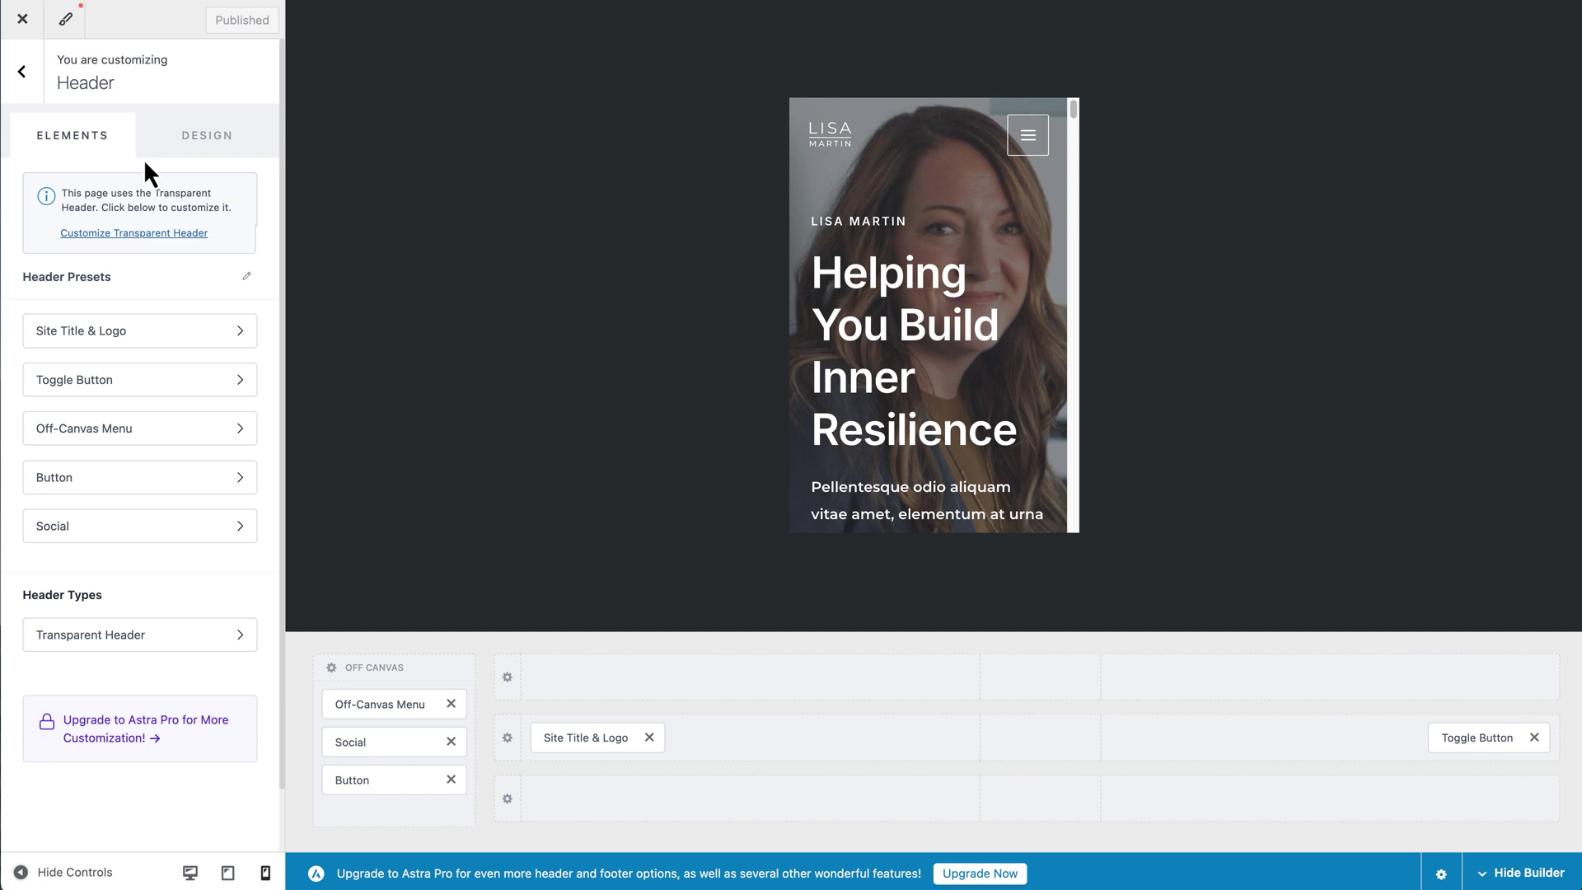
# Set the mobile logo width to 40 px in the header's site title and logo settings
pyautogui.click(153, 340)
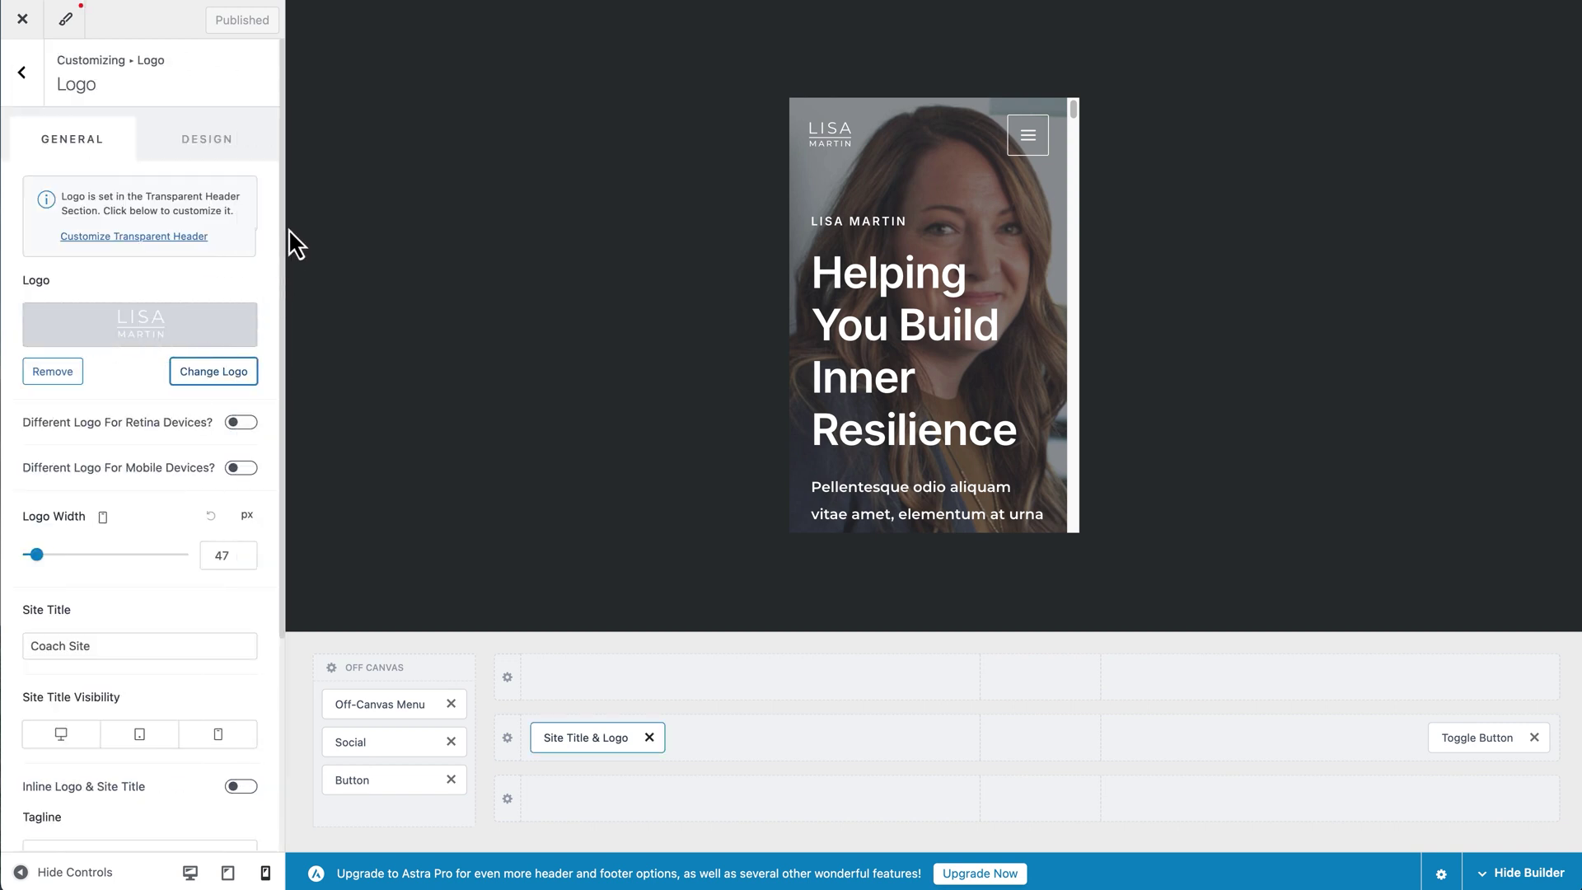
pyautogui.scroll(-5, 280, 230)
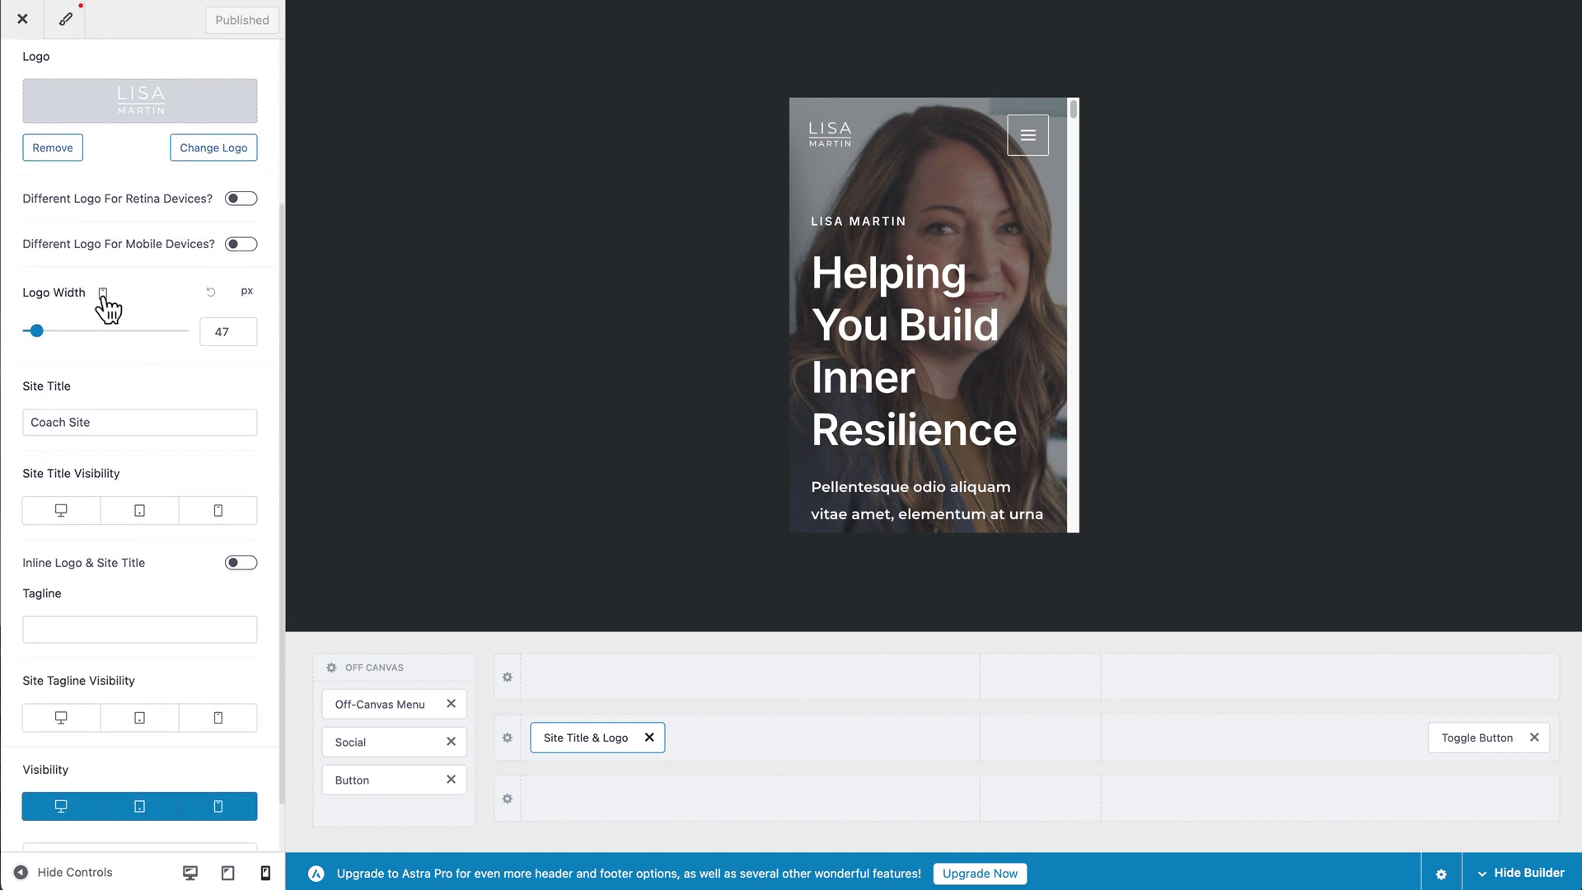
pyautogui.moveTo(35, 330); pyautogui.dragTo(41, 332)
pyautogui.click(223, 330)
pyautogui.press('BackSpace')
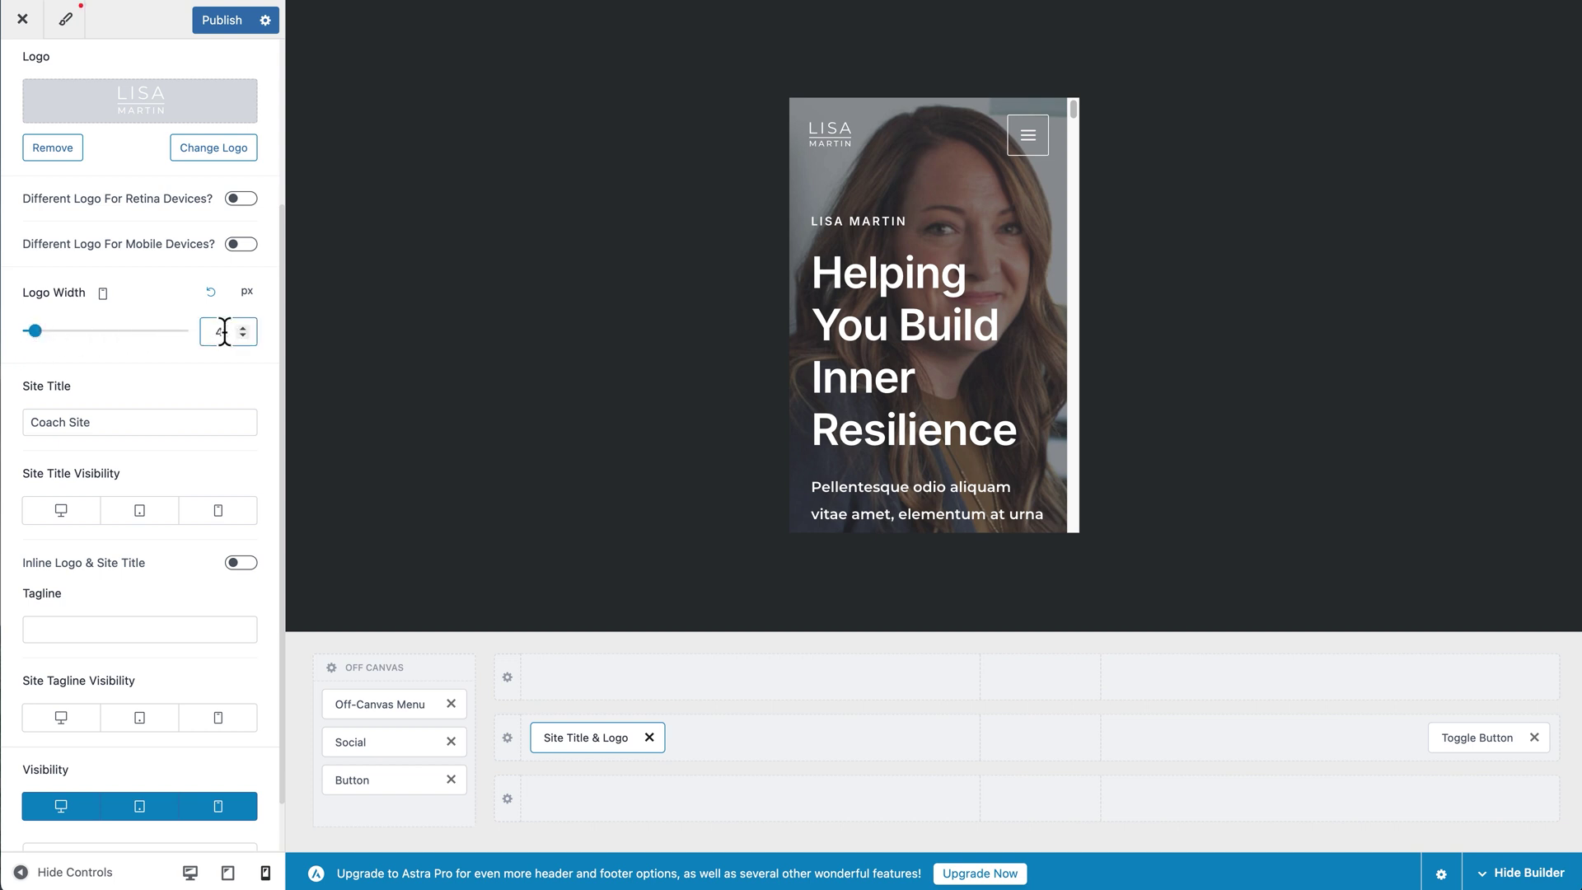
pyautogui.write('0')
pyautogui.click(229, 372)
# Try hiding the header's site title and logo on mobile, and restore its mobile visibility
pyautogui.scroll(-2, 274, 272)
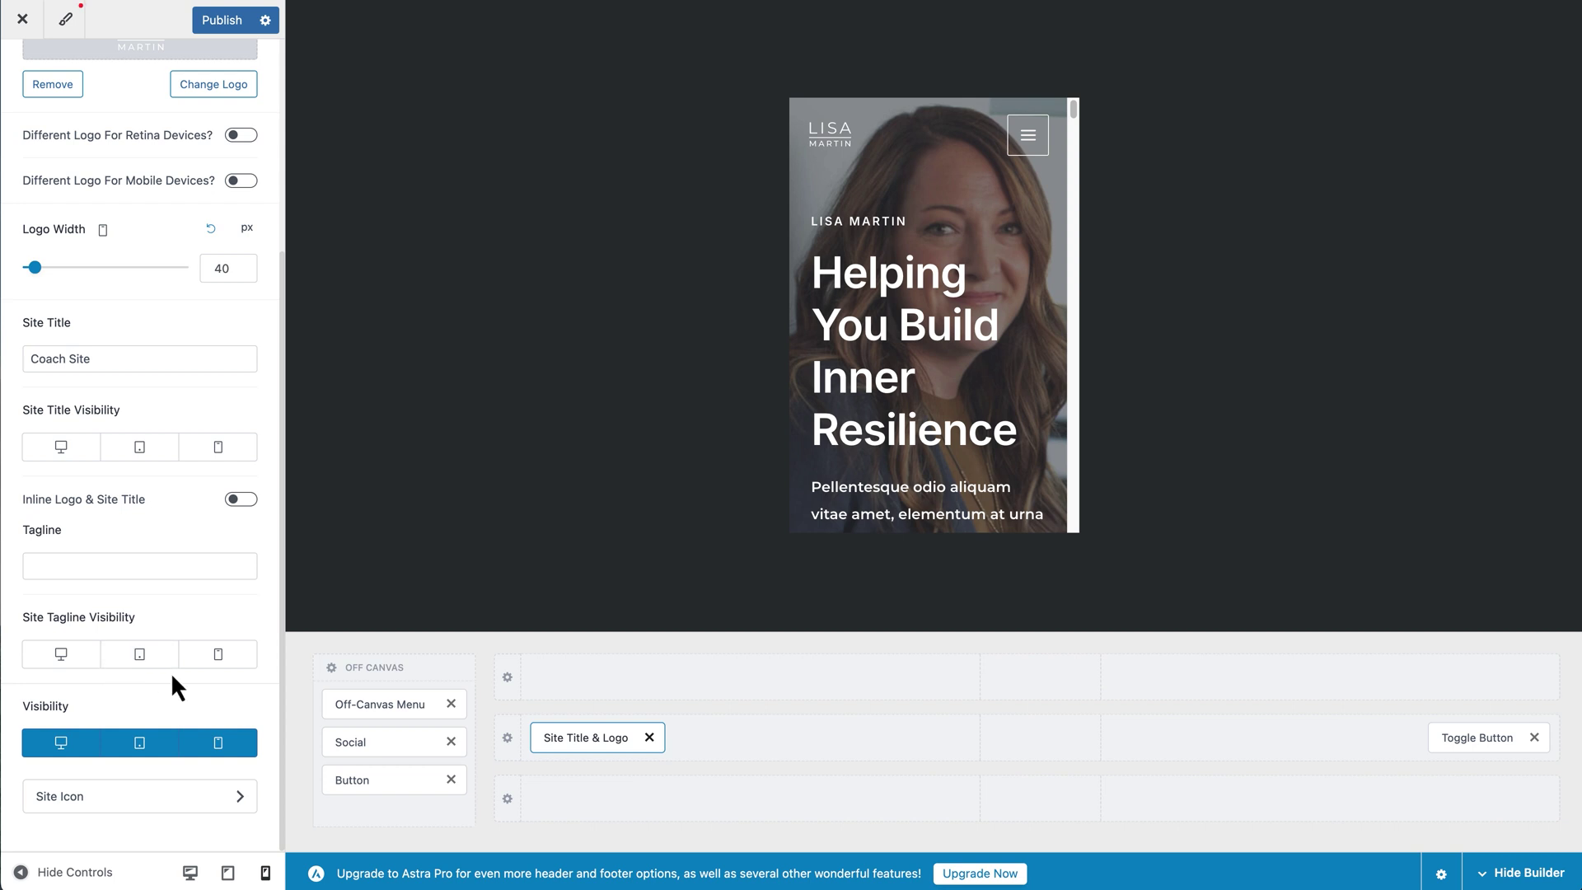
pyautogui.click(219, 750)
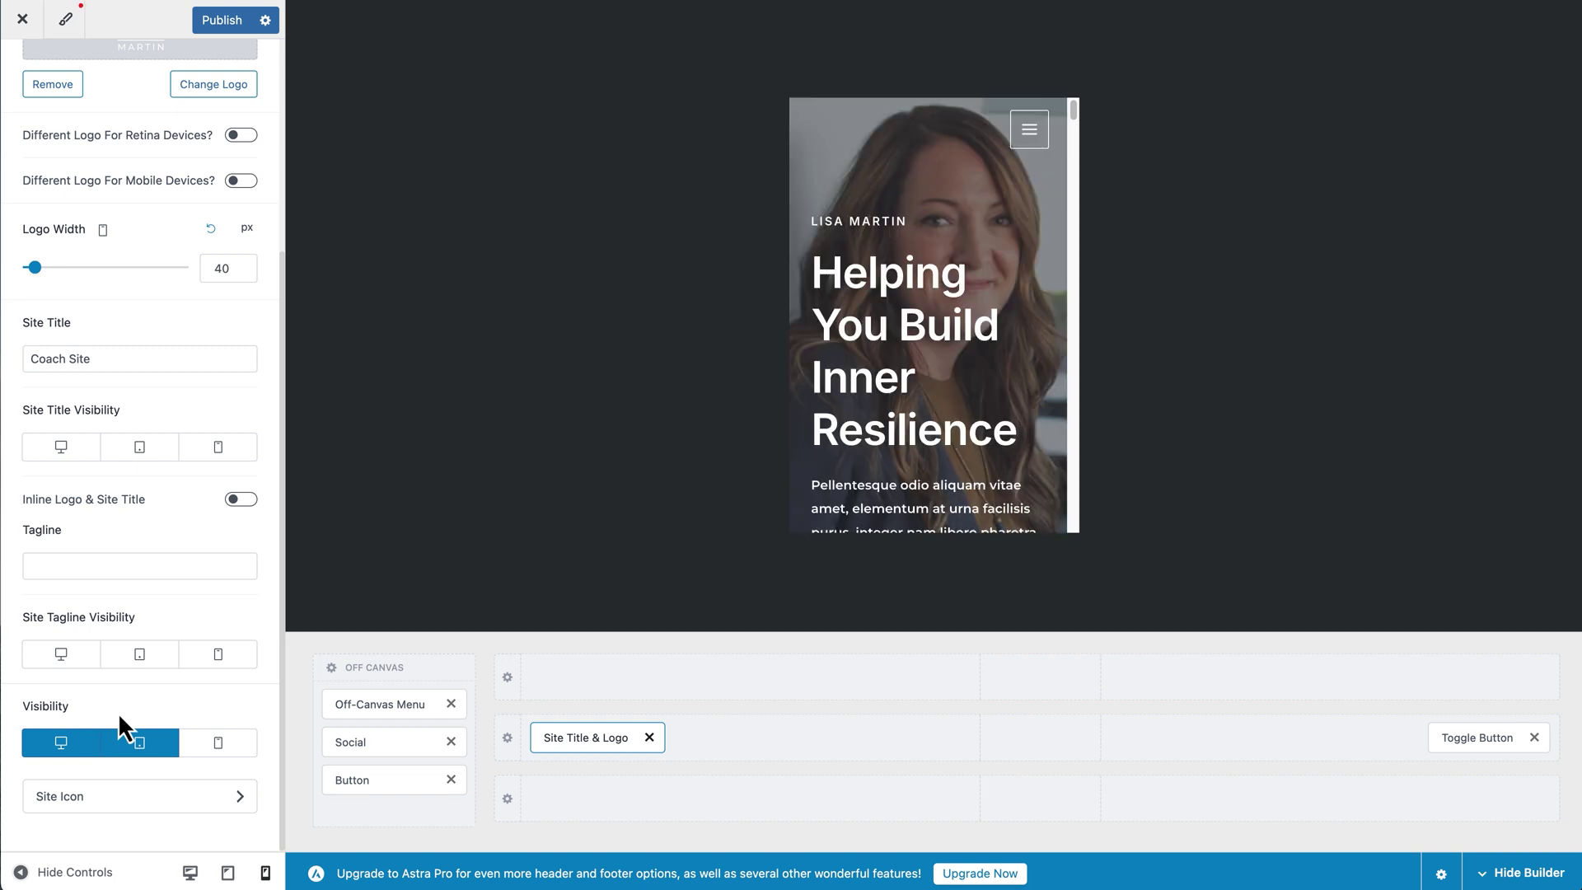
pyautogui.click(214, 745)
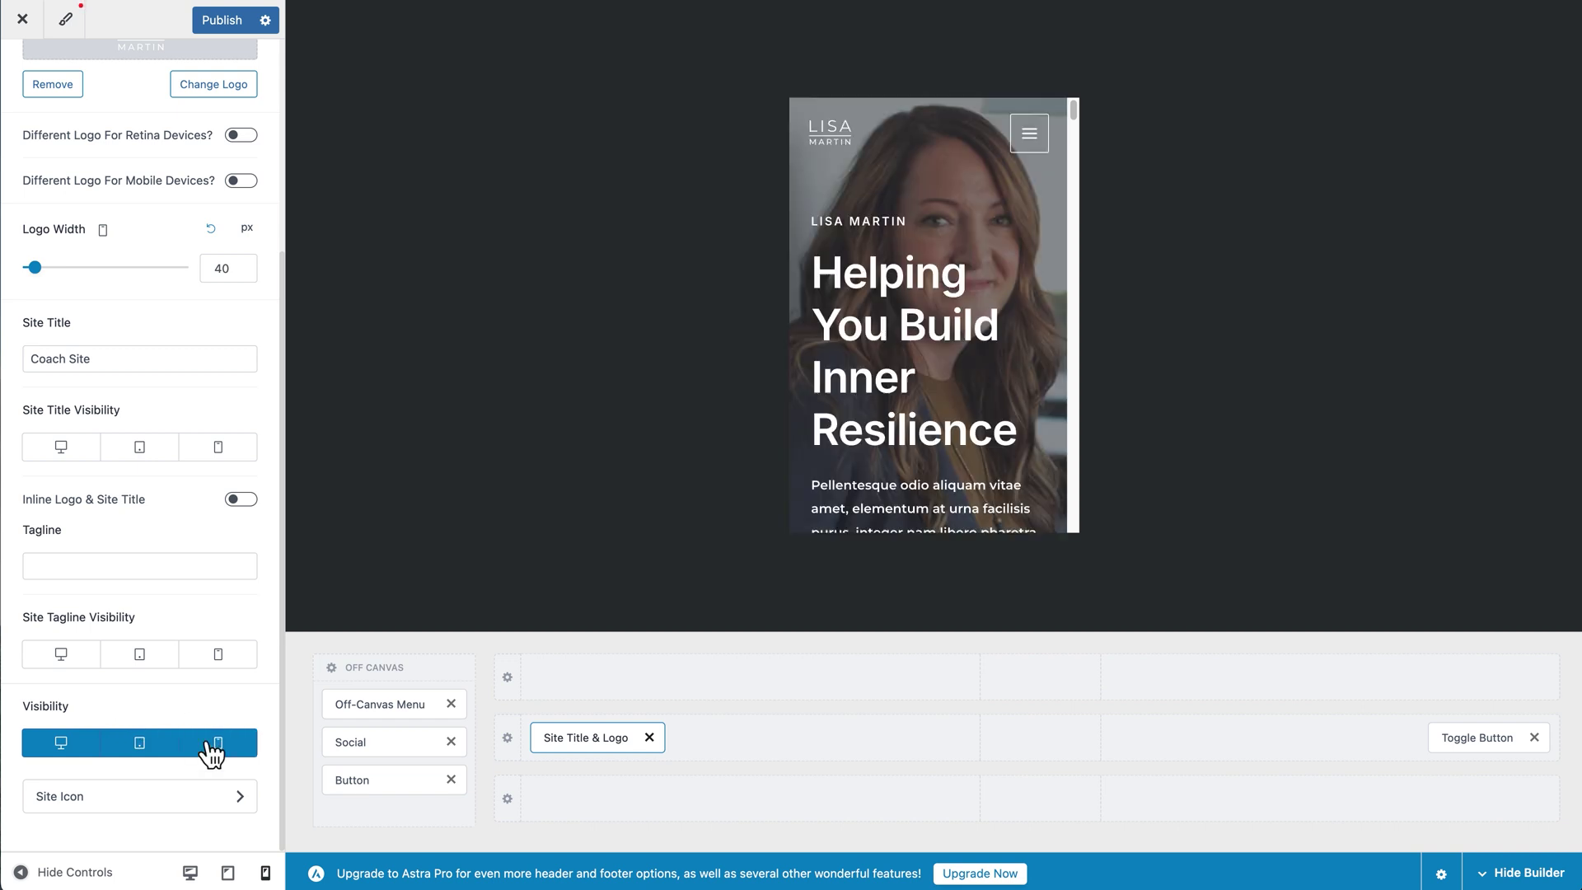
pyautogui.scroll(5, 273, 508)
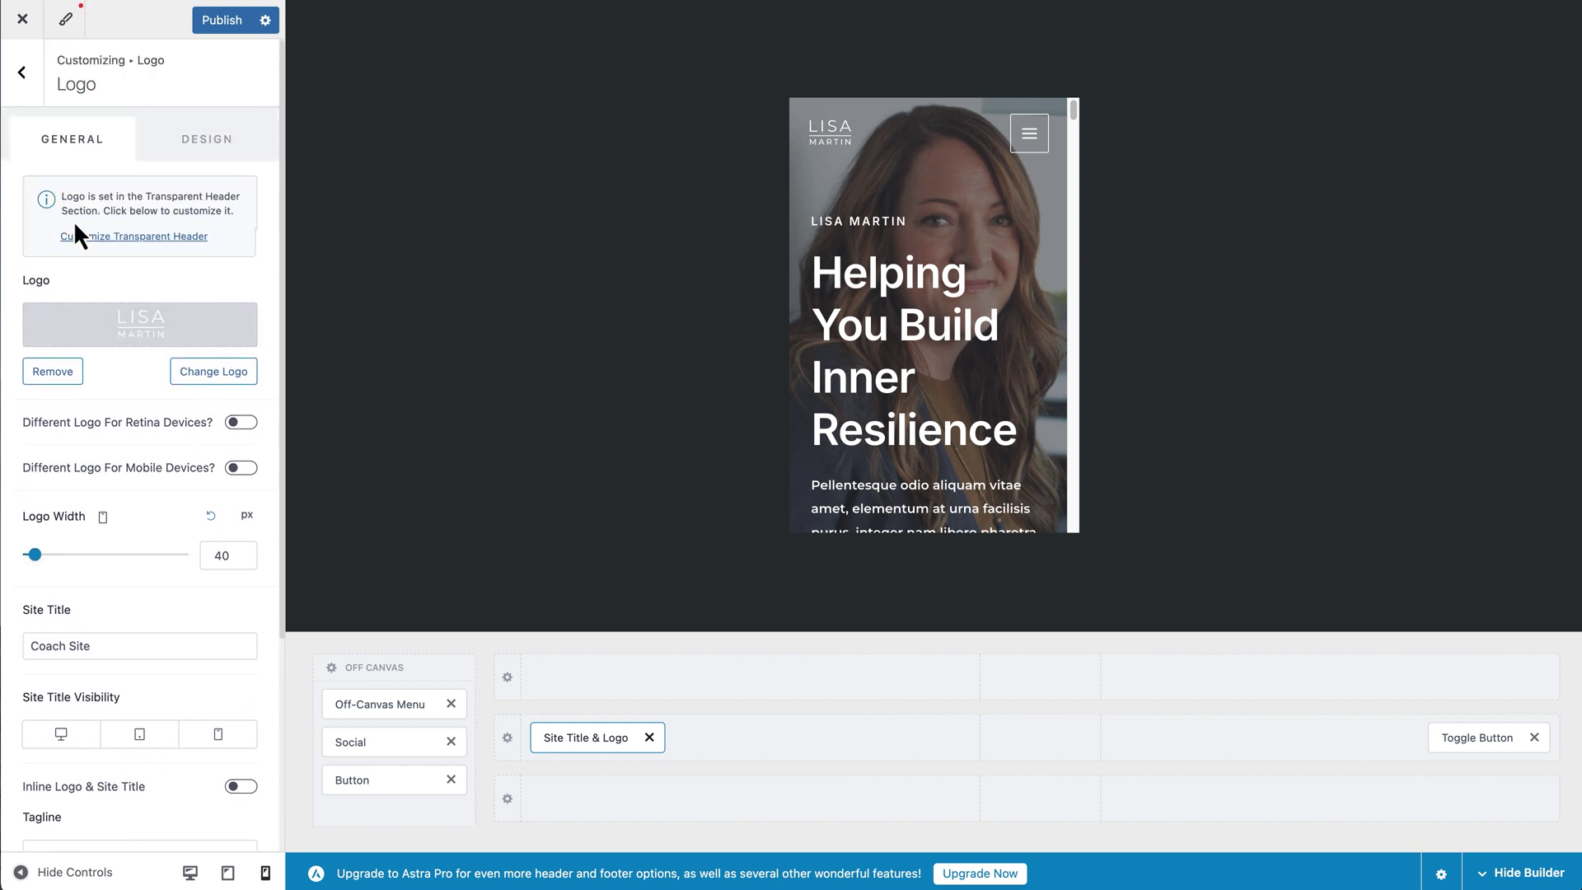
# Try the other two menu icons for the header's toggle button, restore the first icon, and view its design settings
pyautogui.click(28, 82)
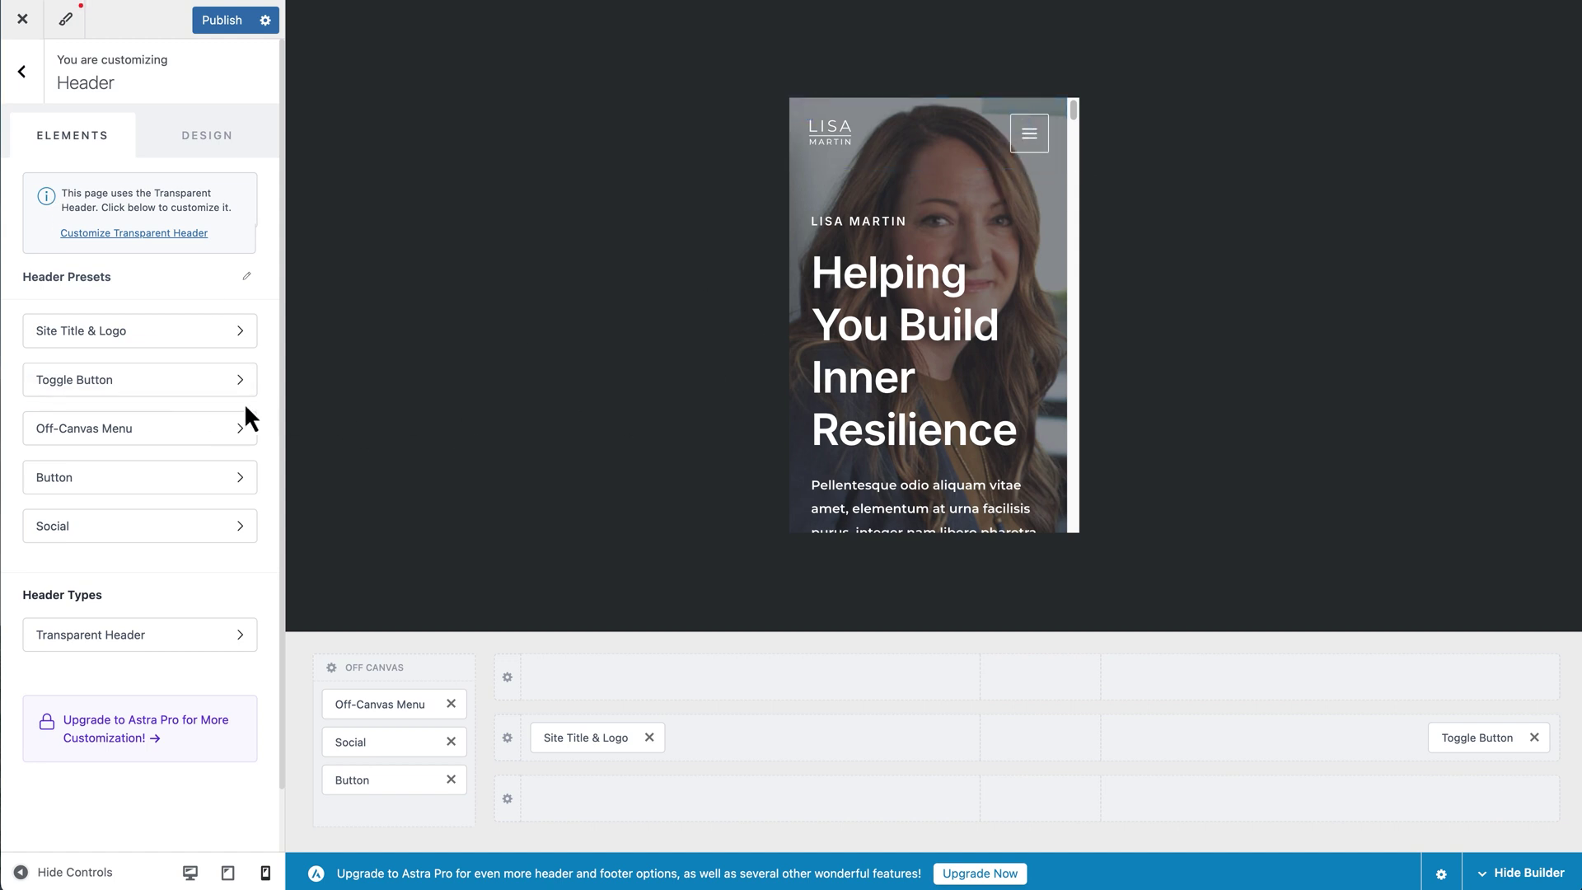
pyautogui.click(178, 399)
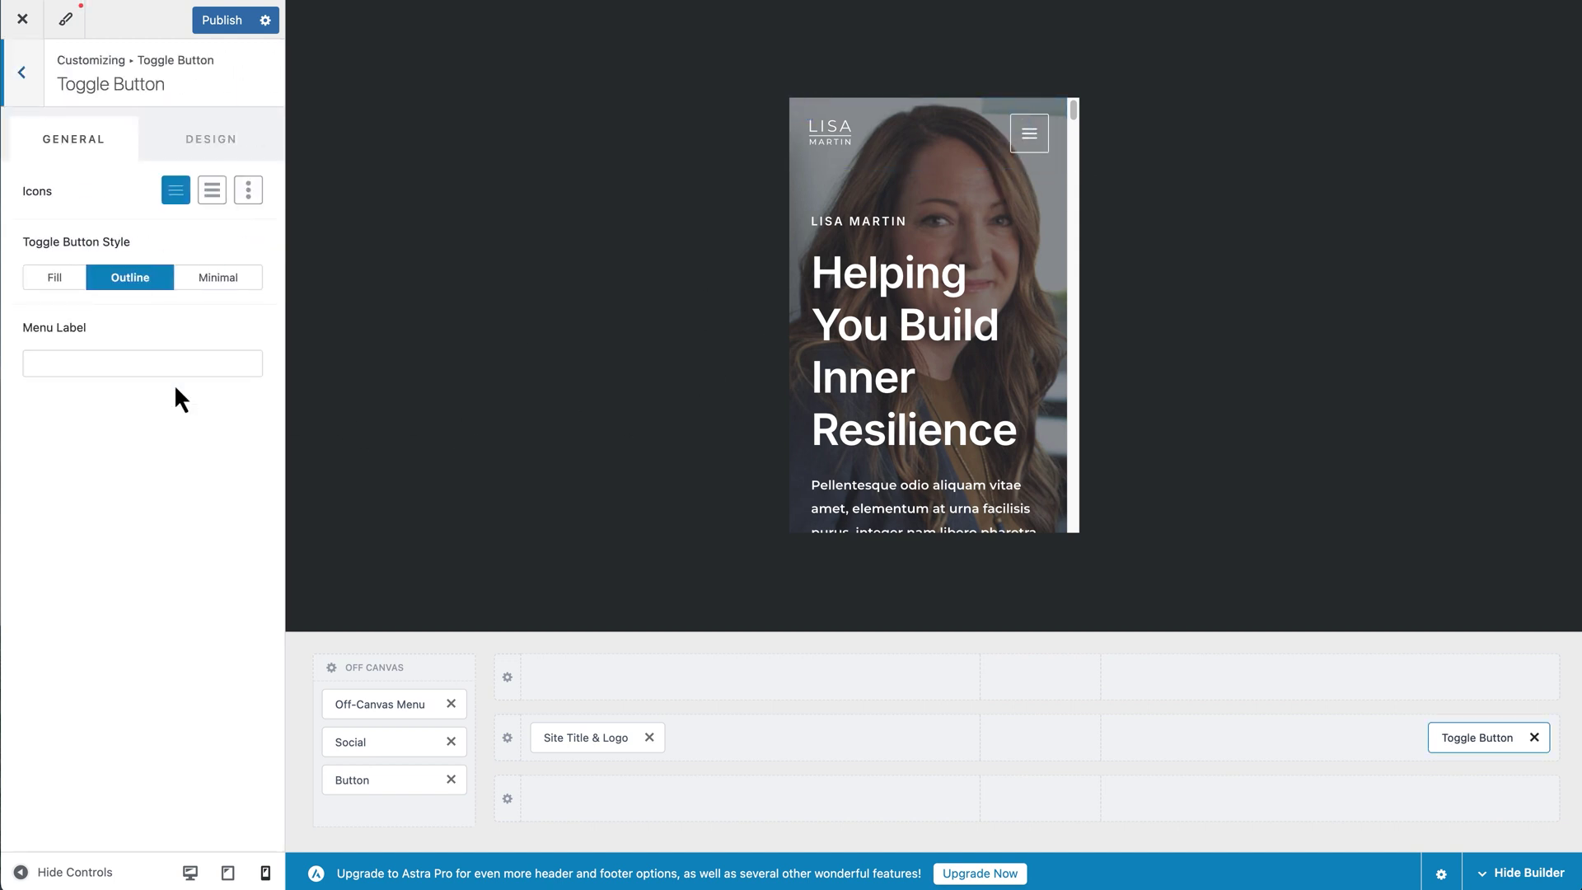
pyautogui.click(211, 191)
pyautogui.click(246, 194)
pyautogui.click(181, 200)
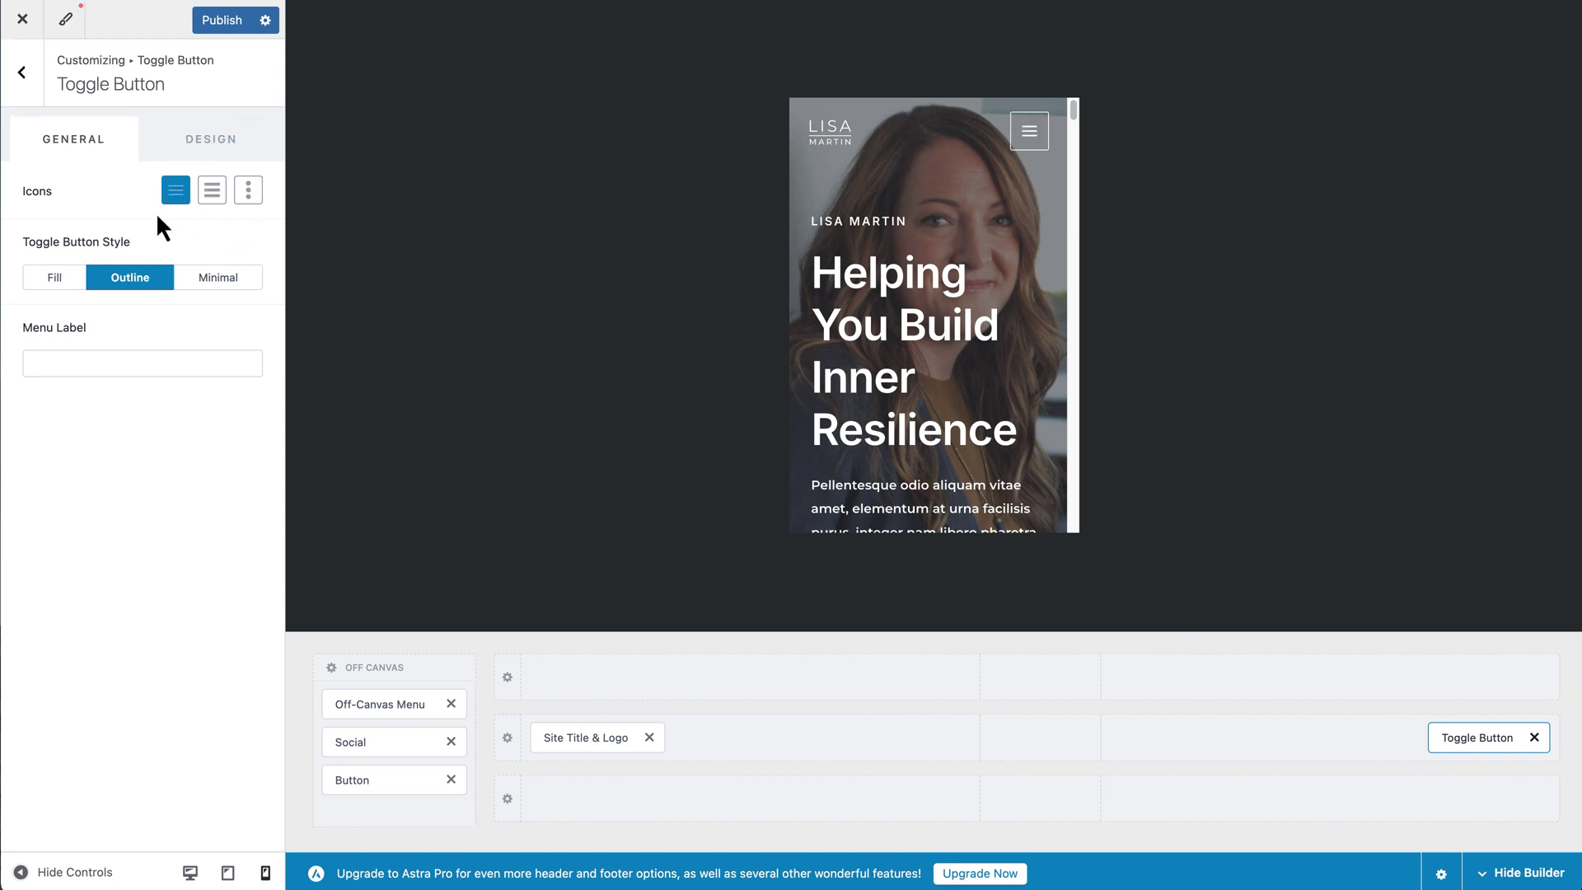
pyautogui.click(195, 147)
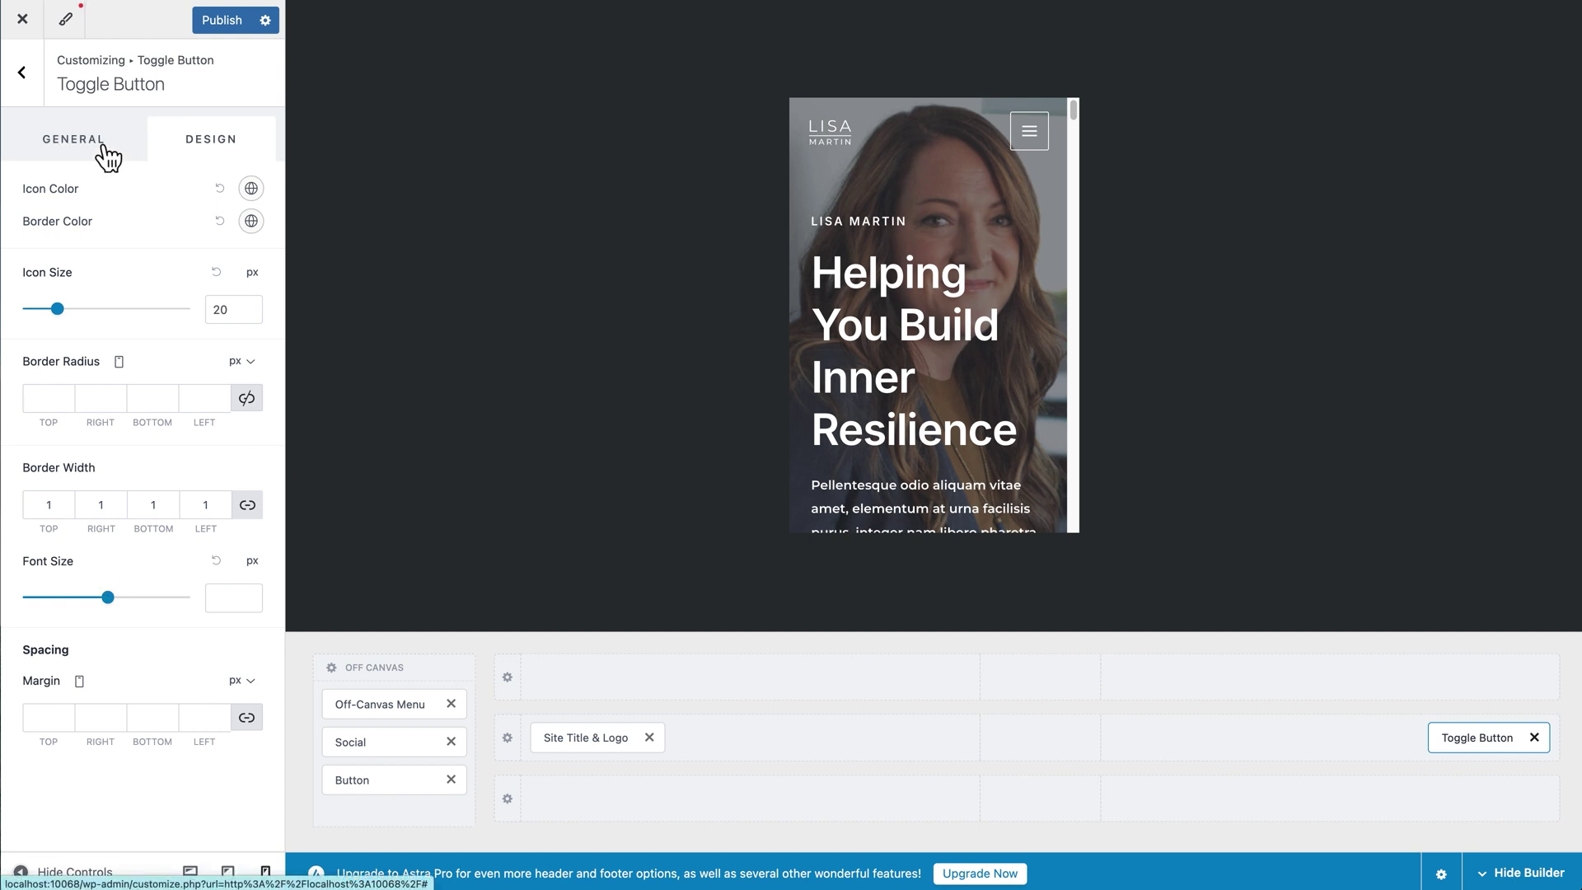
# Return to the main customizer options, publish the header changes and close the customizer
pyautogui.click(36, 79)
pyautogui.click(36, 83)
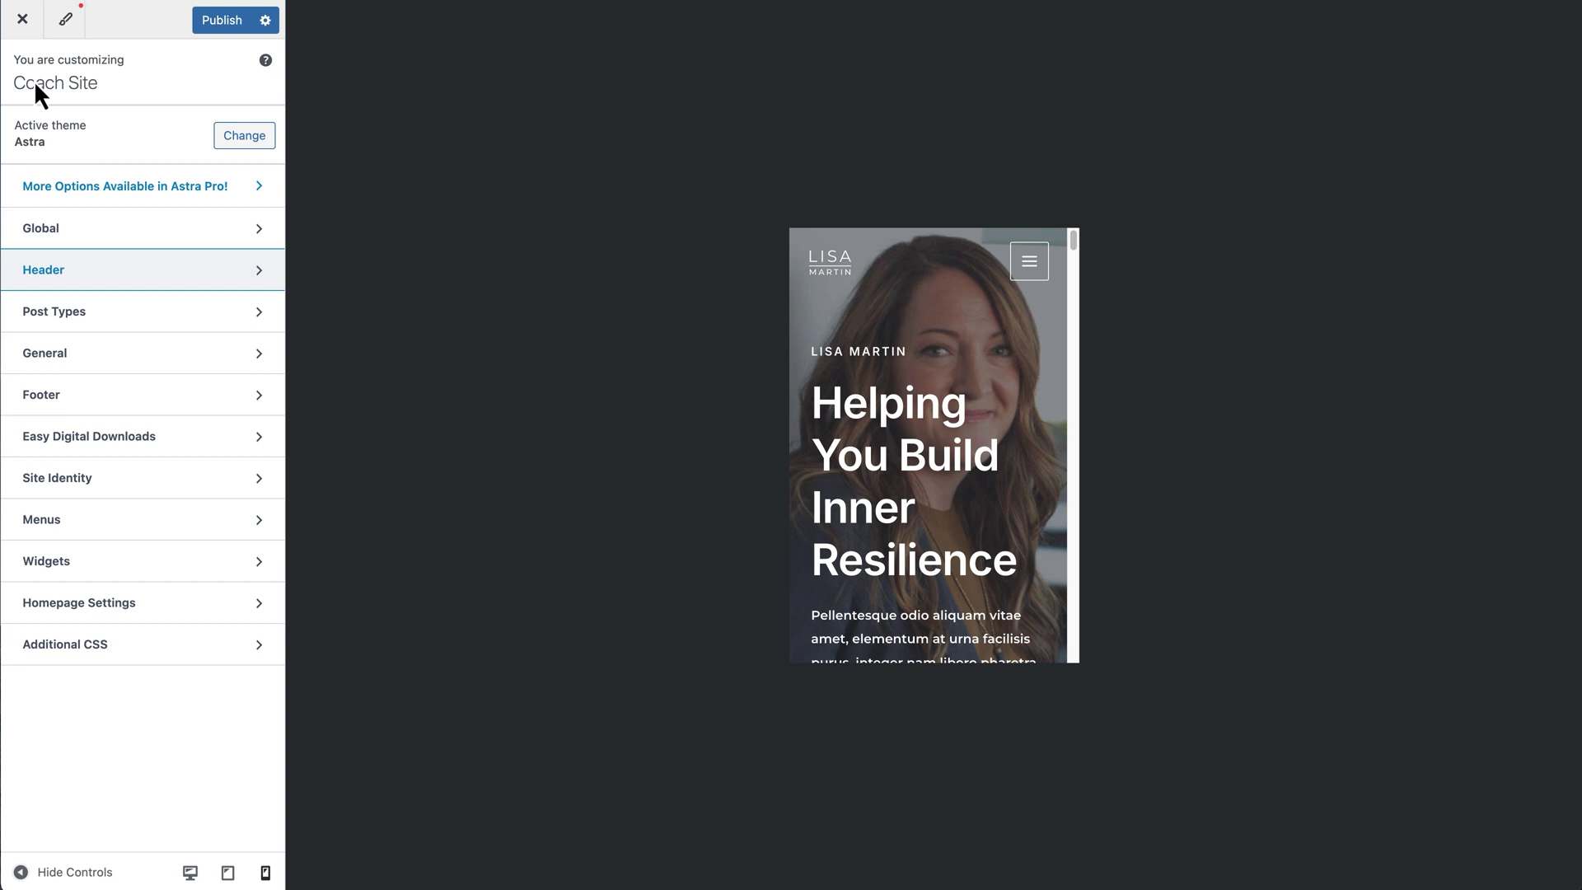
pyautogui.click(222, 21)
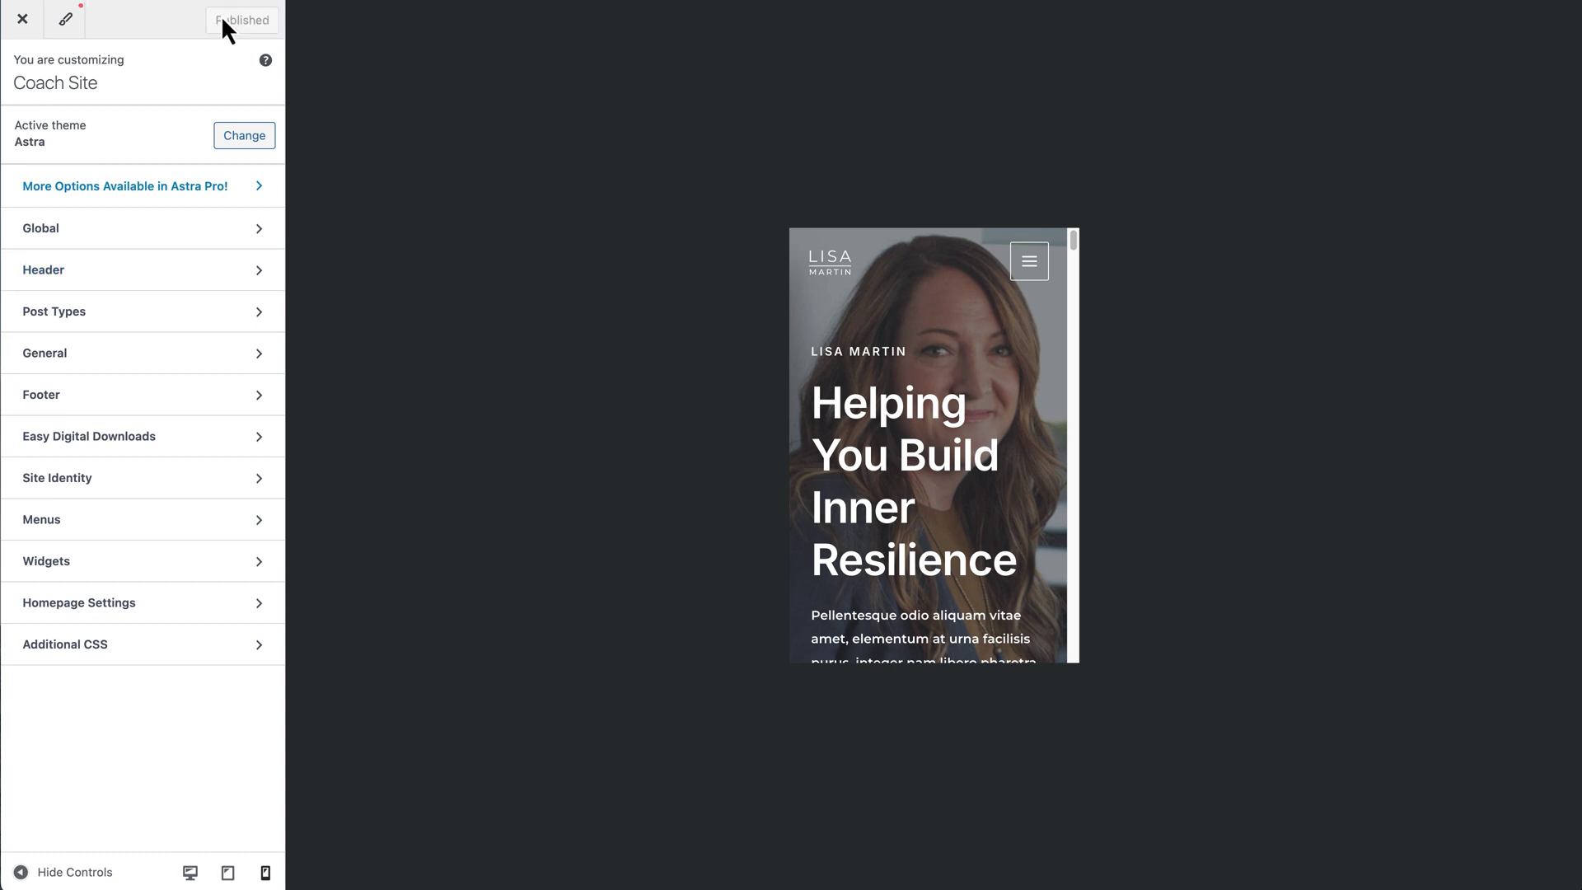
pyautogui.click(23, 23)
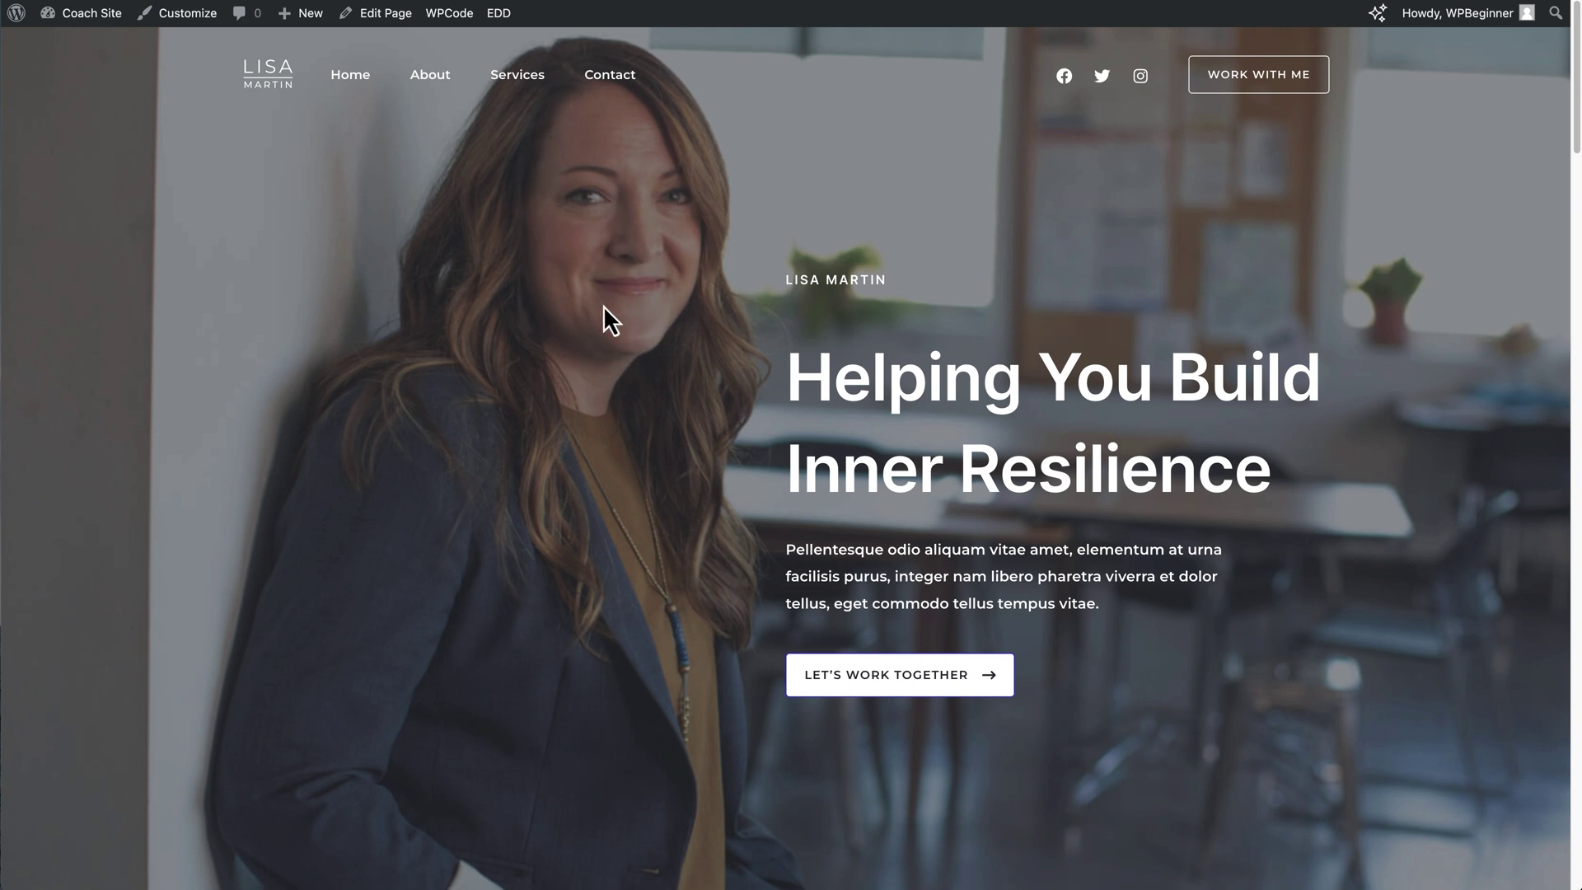
# Open the homepage in the page editor, switch to the mobile preview and bring the hero section into view
pyautogui.click(396, 14)
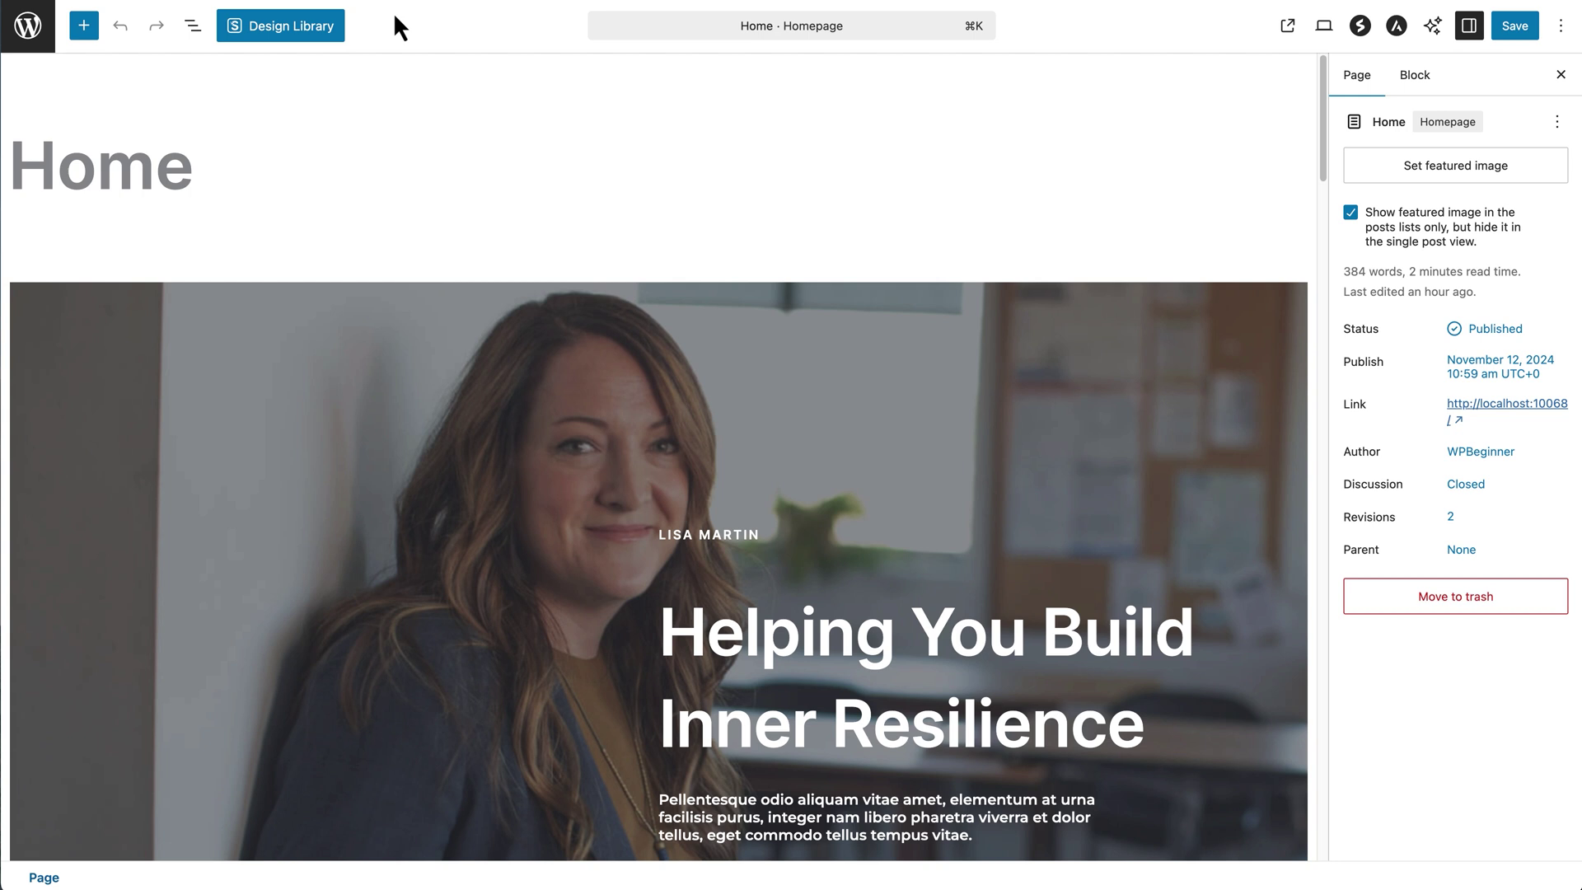
pyautogui.click(1323, 26)
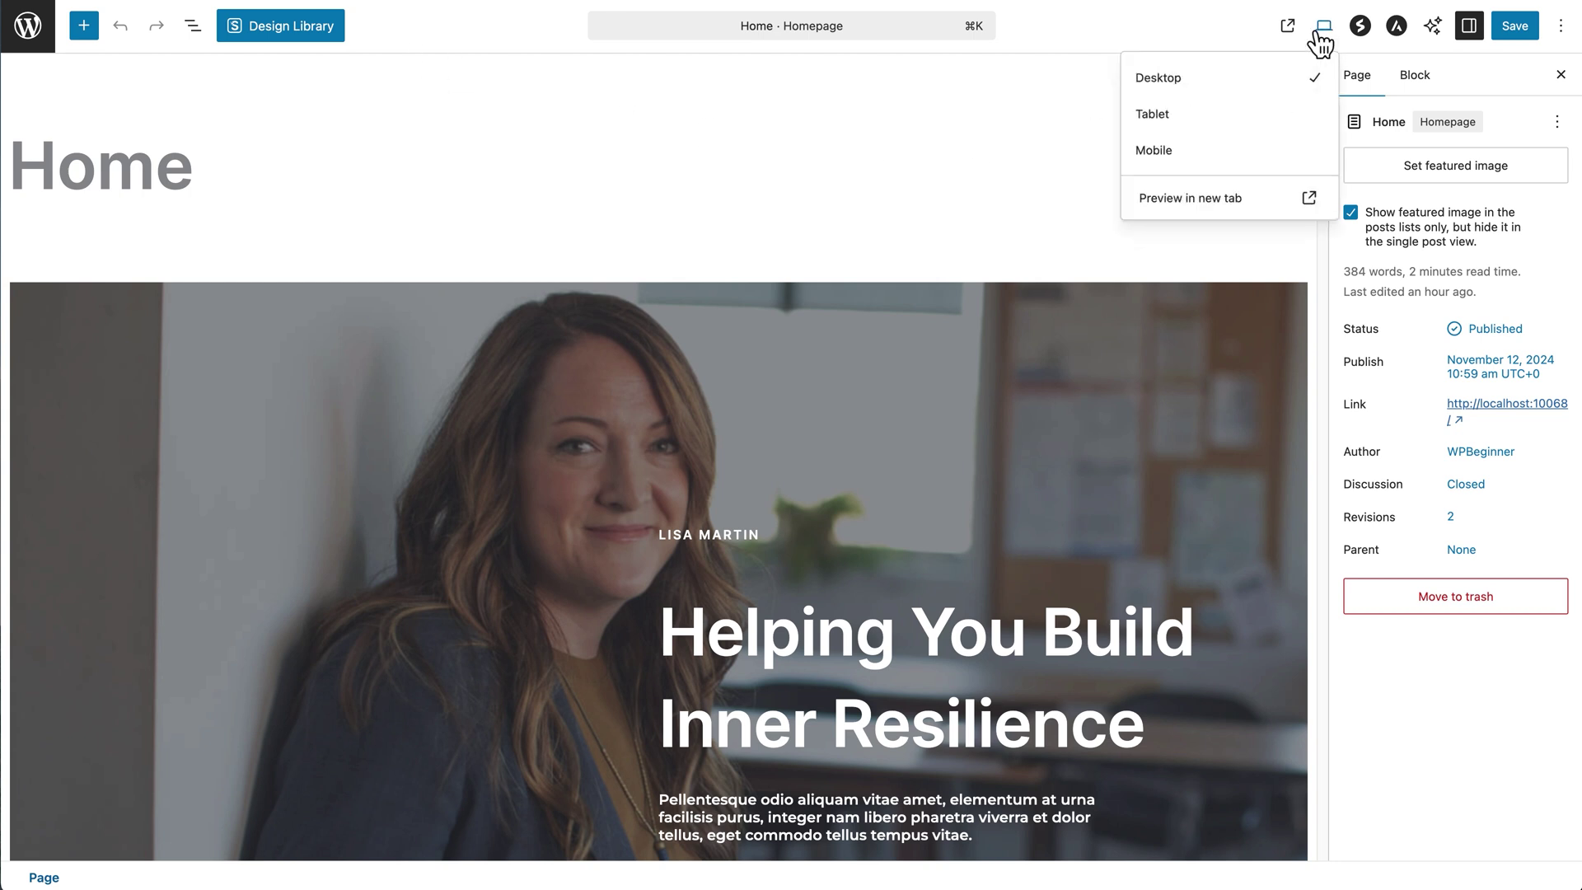
pyautogui.click(1195, 151)
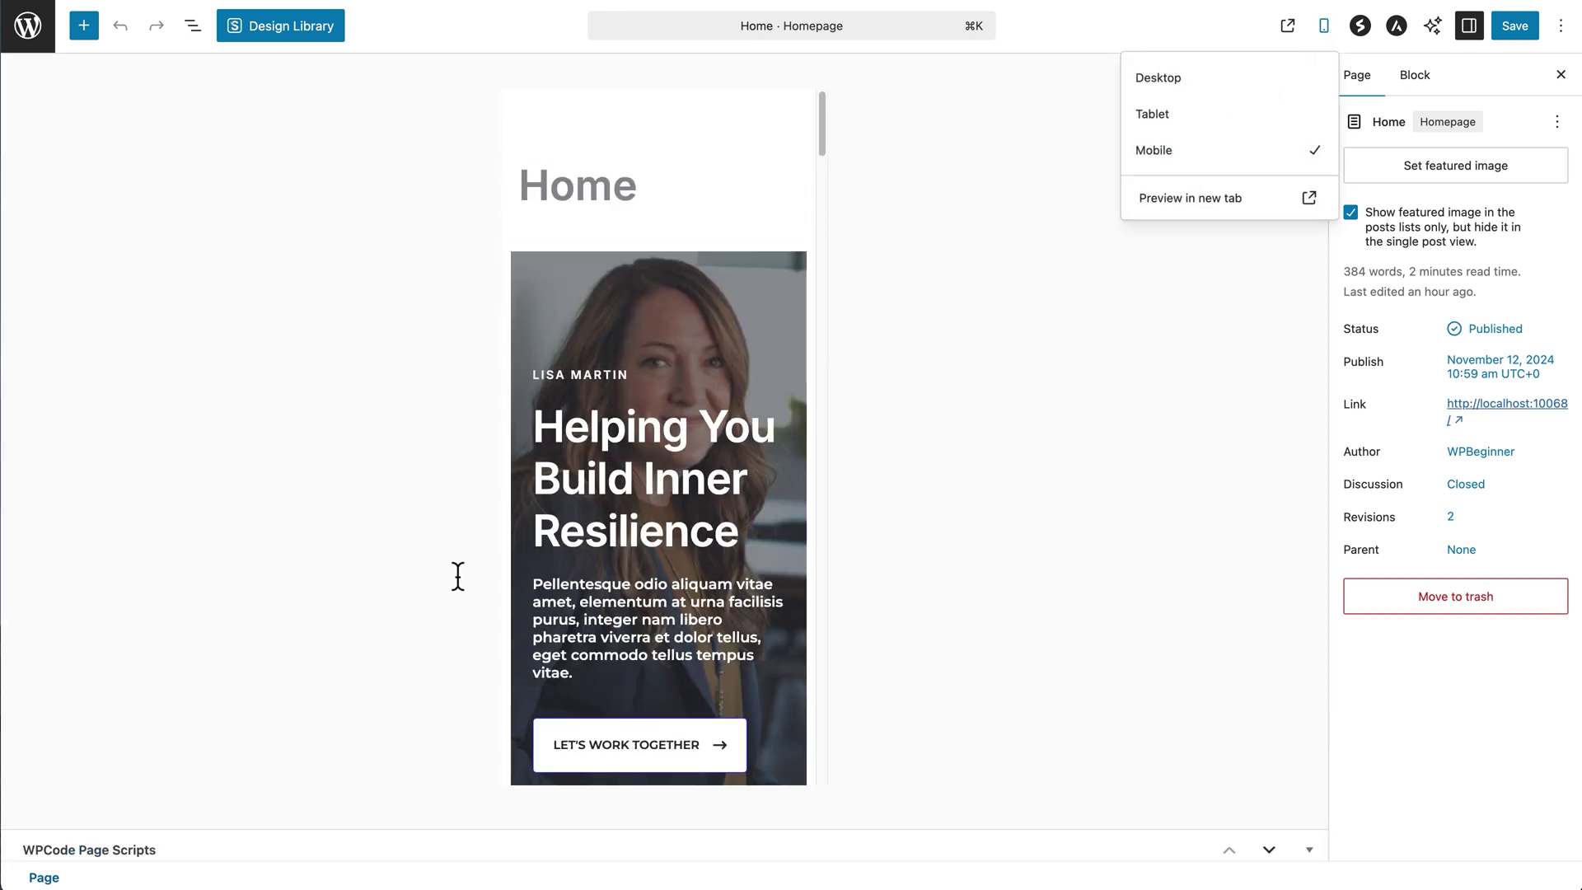
pyautogui.moveTo(819, 130)
pyautogui.mouseDown()
pyautogui.moveTo(797, 667)
pyautogui.moveTo(823, 121)
pyautogui.mouseUp()
pyautogui.click(922, 197)
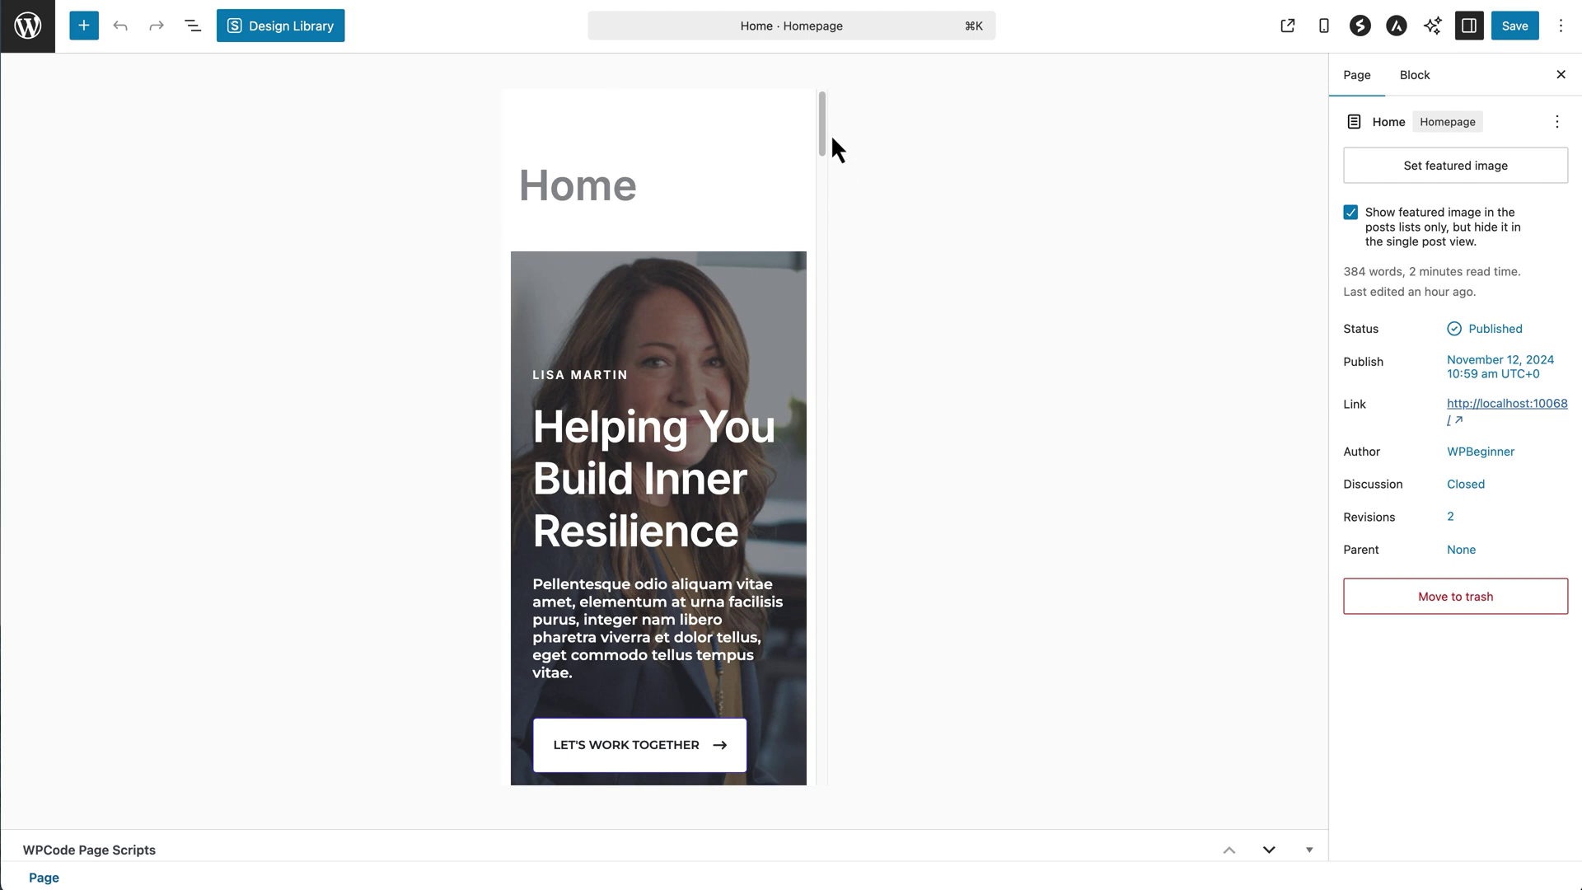
pyautogui.moveTo(825, 131); pyautogui.dragTo(828, 159)
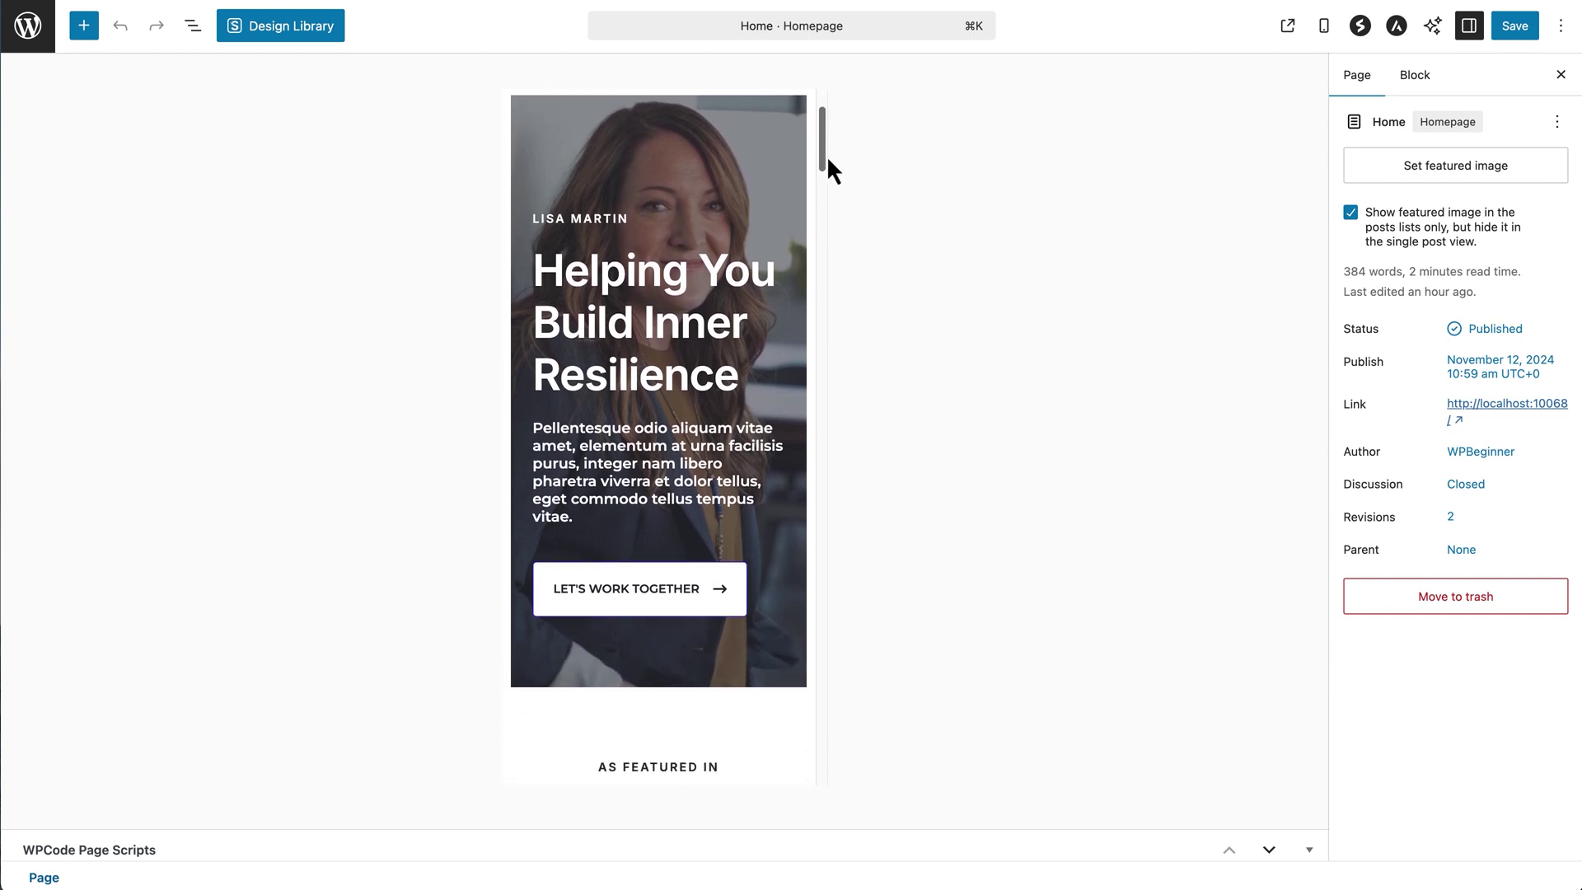
# Reposition the hero container's background image on mobile to 28% left and 23% top
pyautogui.click(693, 202)
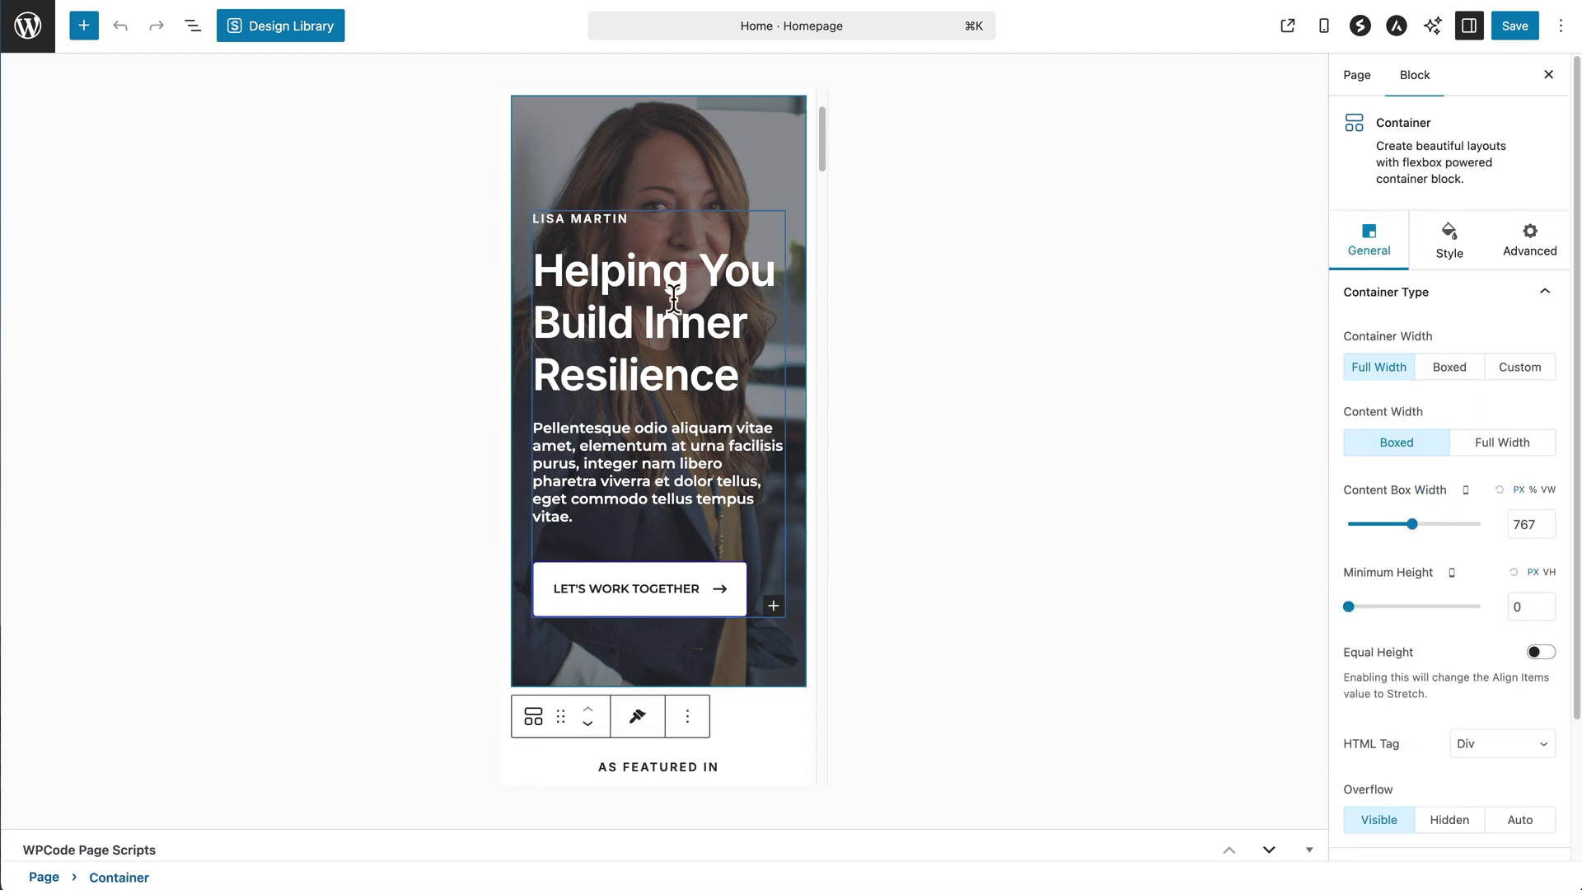
pyautogui.click(682, 255)
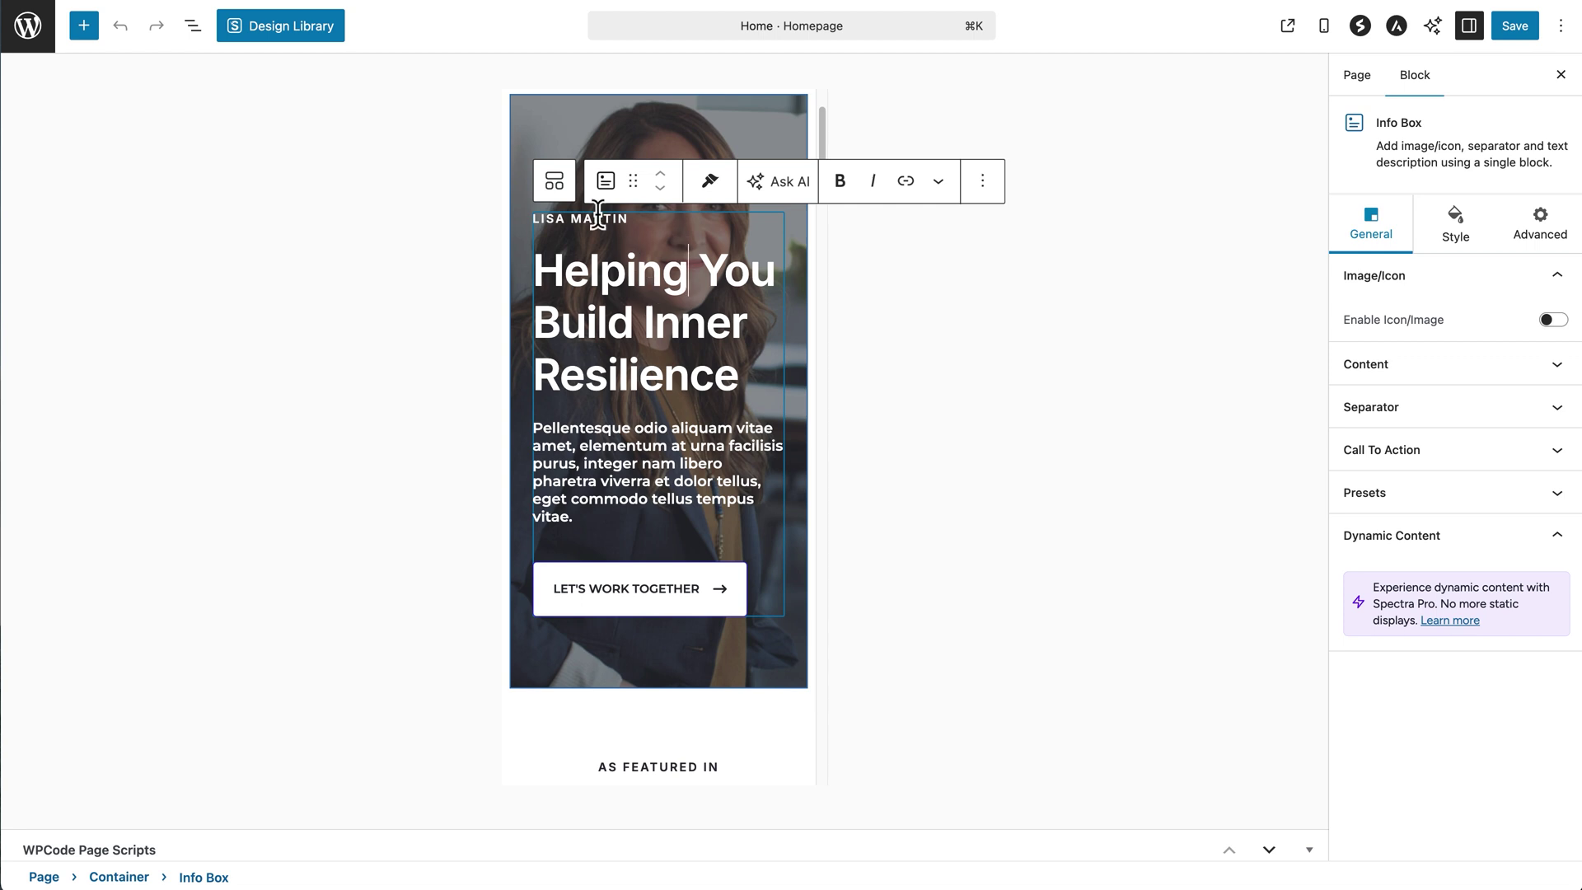
pyautogui.click(570, 126)
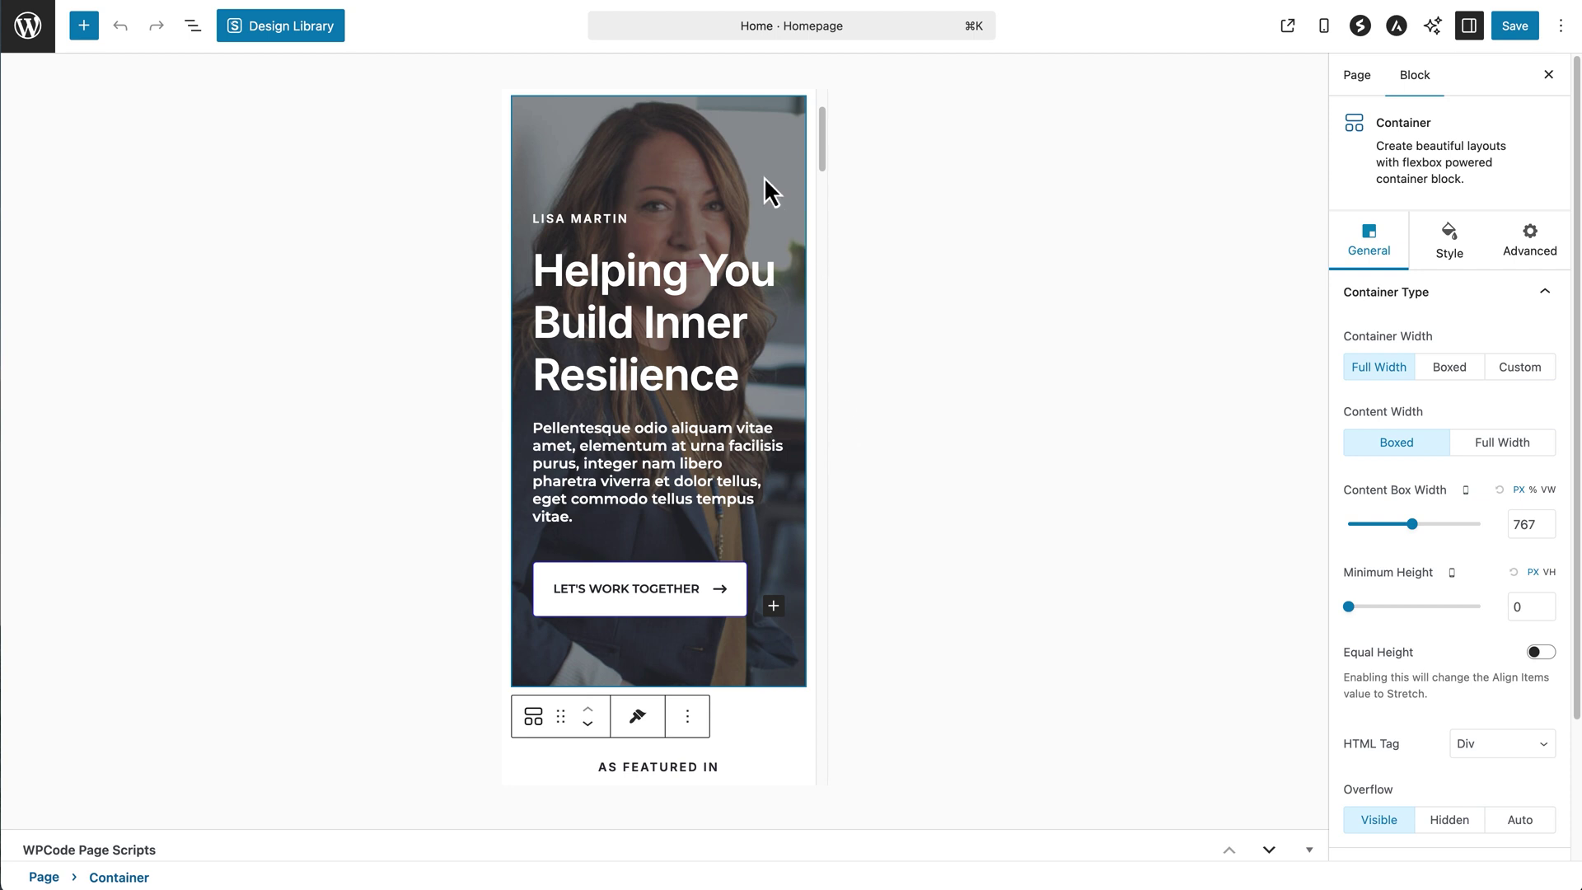
pyautogui.click(1463, 259)
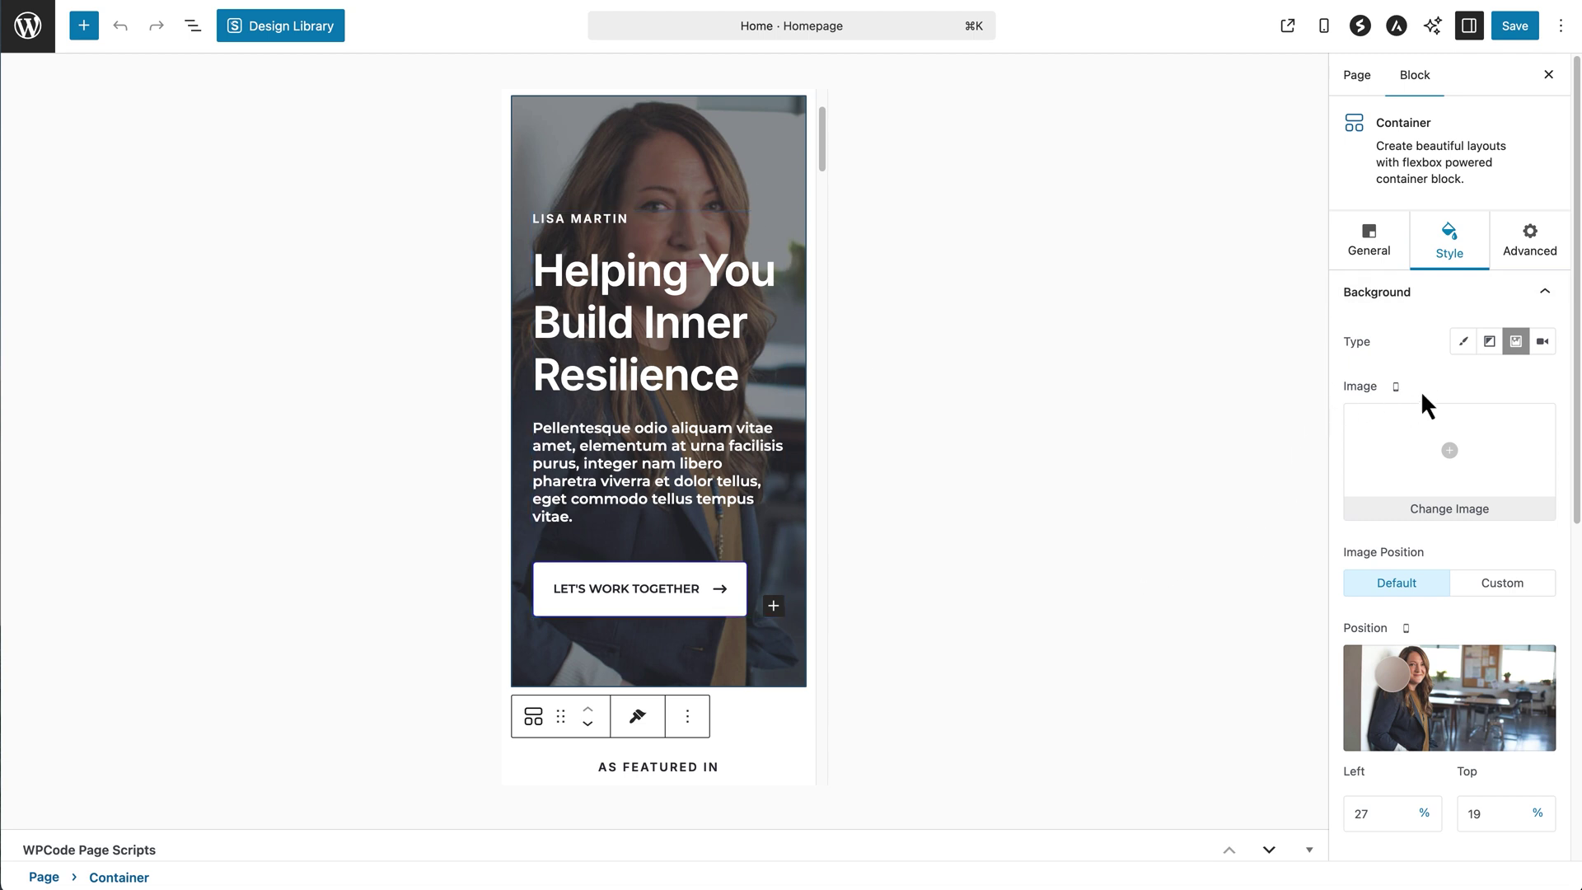
pyautogui.moveTo(1574, 450); pyautogui.dragTo(1546, 618)
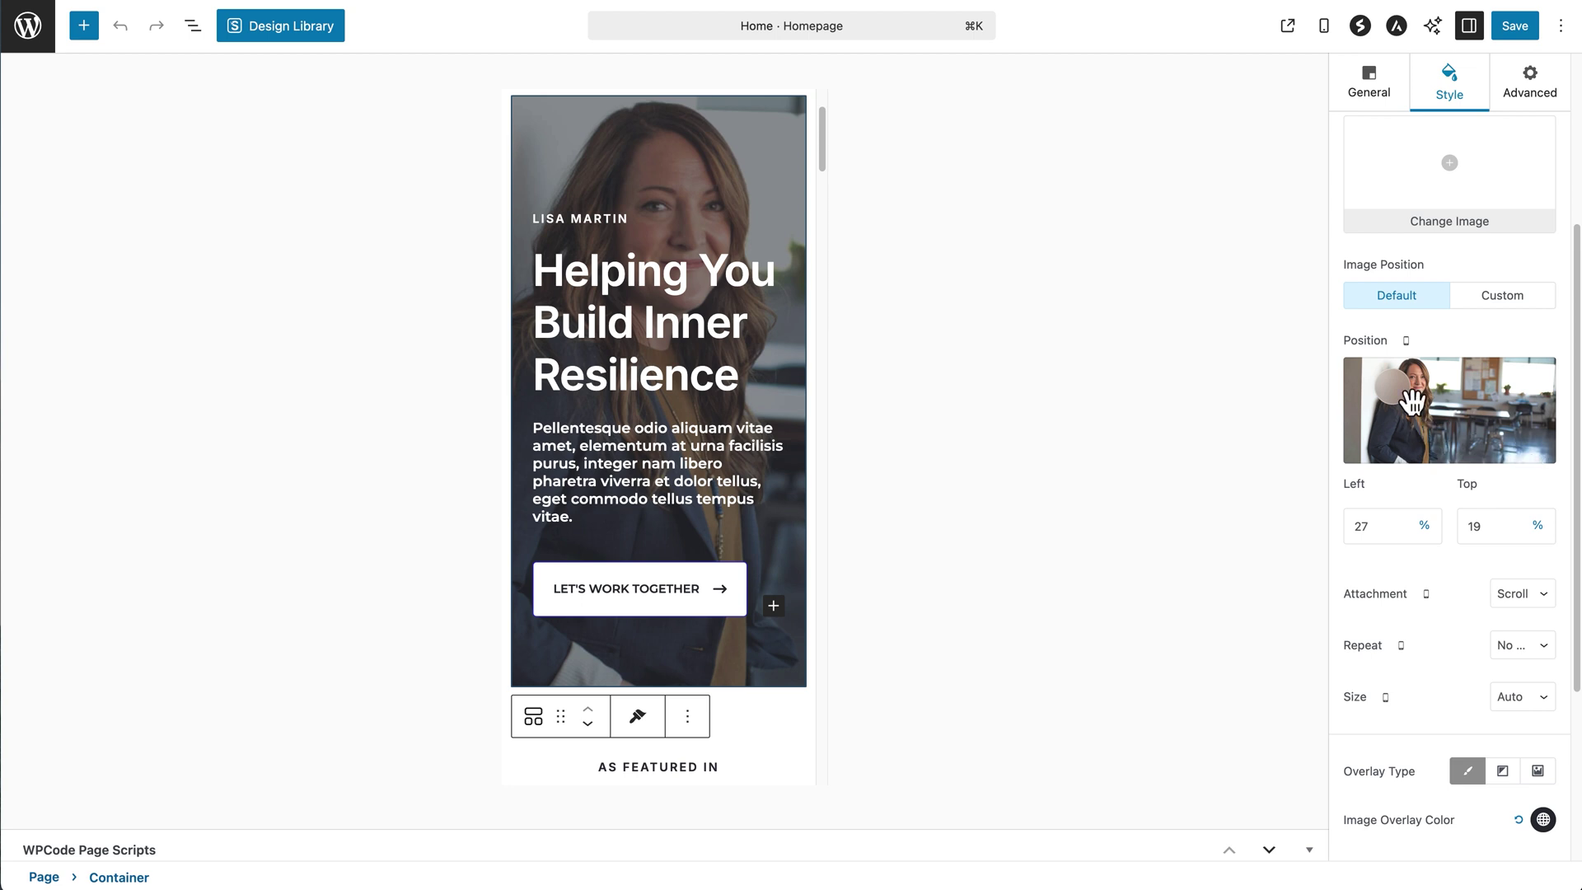
pyautogui.moveTo(1398, 396)
pyautogui.mouseDown()
pyautogui.moveTo(1483, 401)
pyautogui.moveTo(1402, 405)
pyautogui.mouseUp()
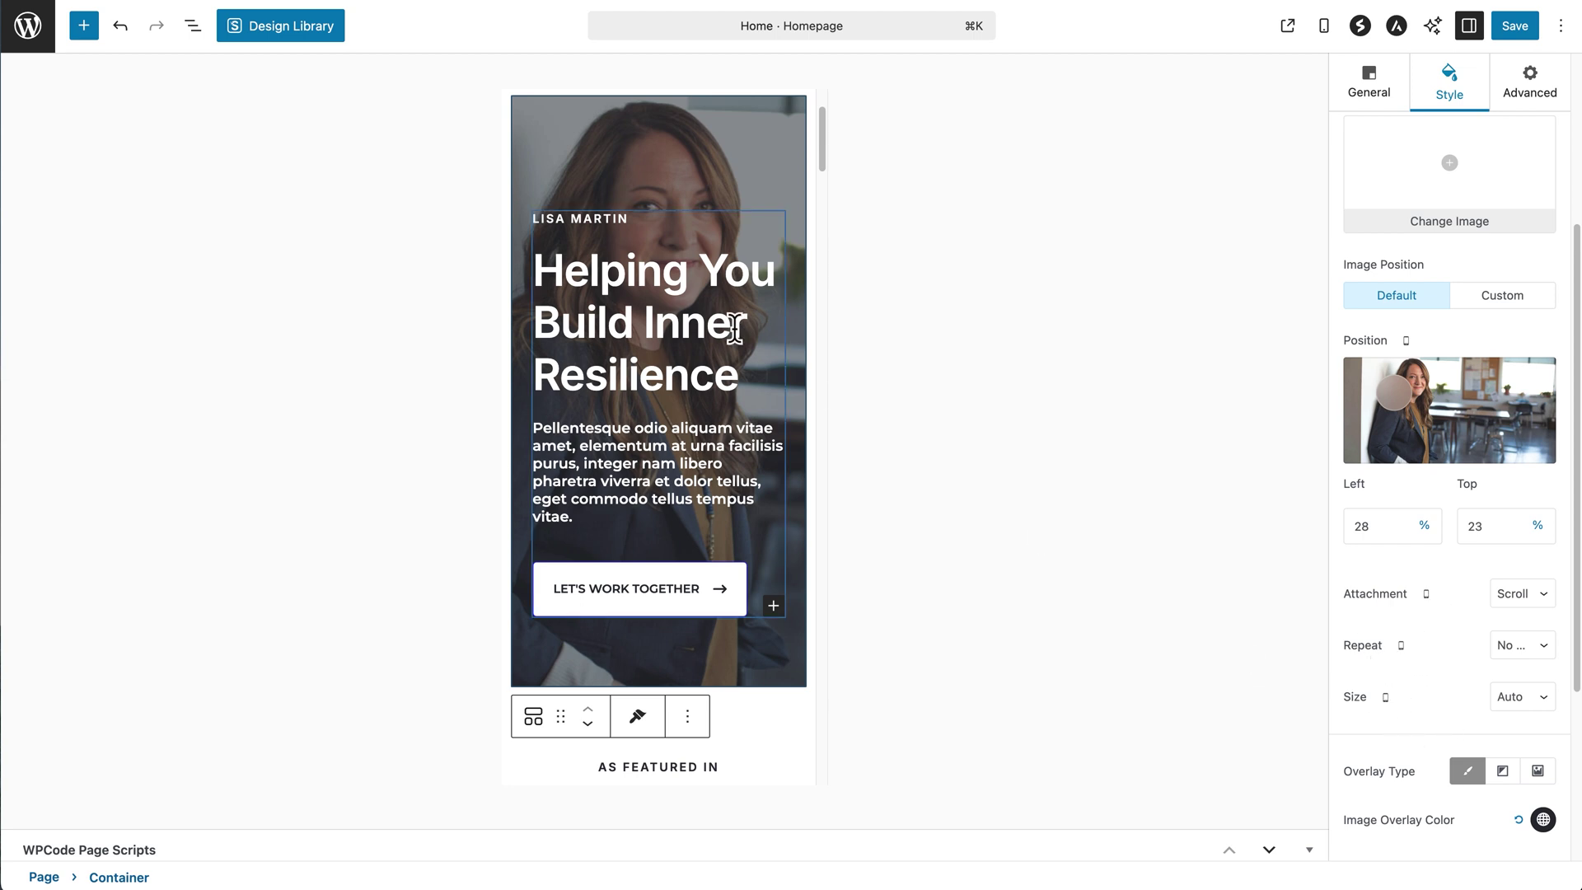
# Set the hero Info Box title's mobile font size to 40 px and collapse the title style settings
pyautogui.click(670, 388)
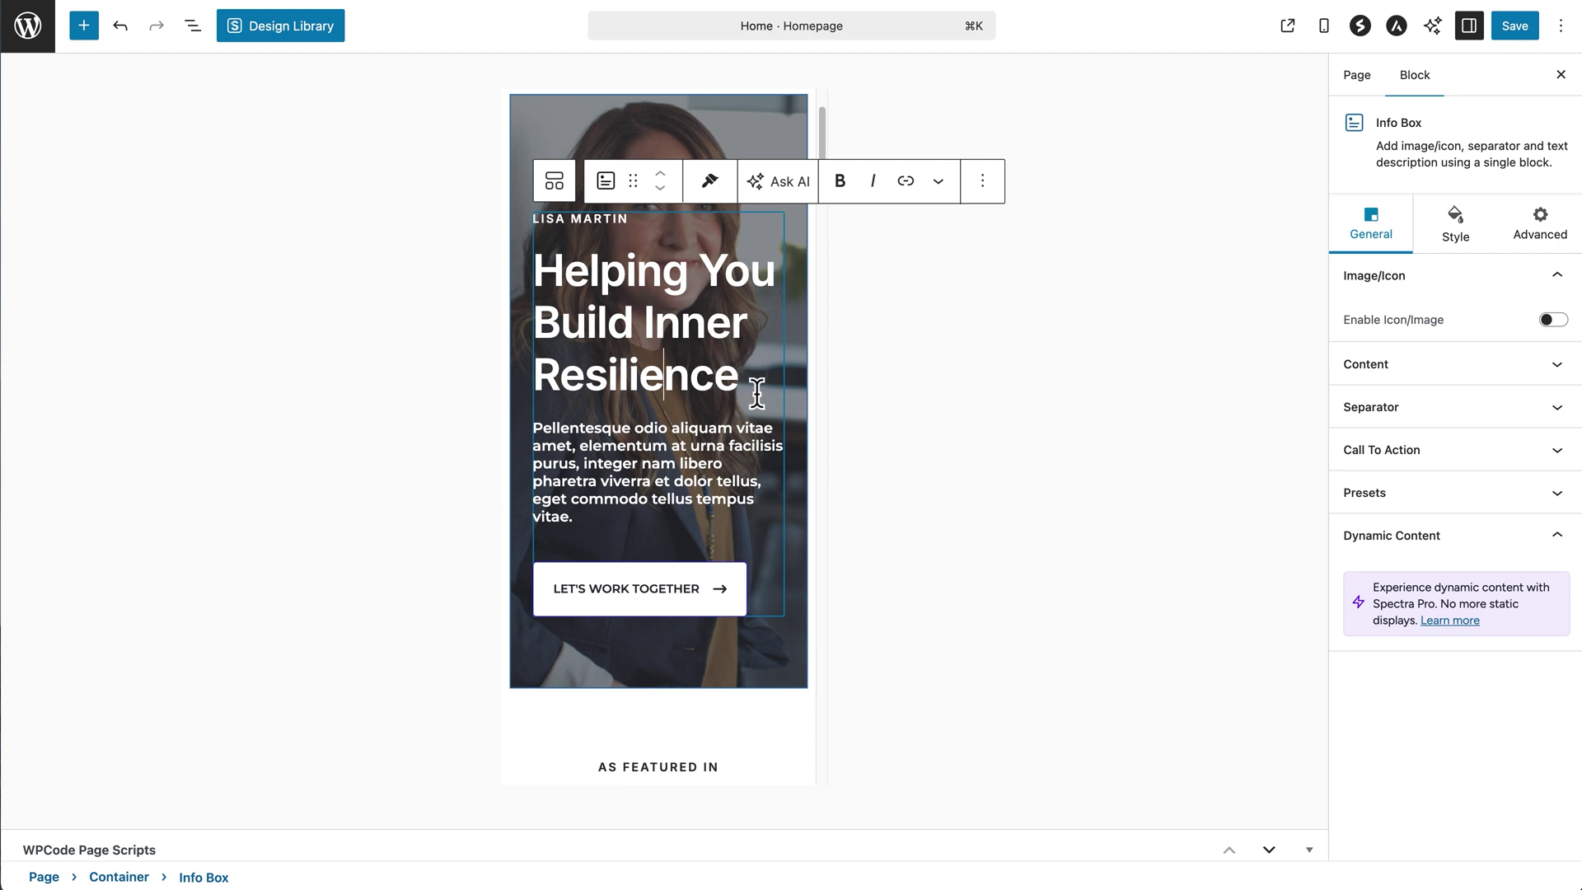
pyautogui.click(1463, 236)
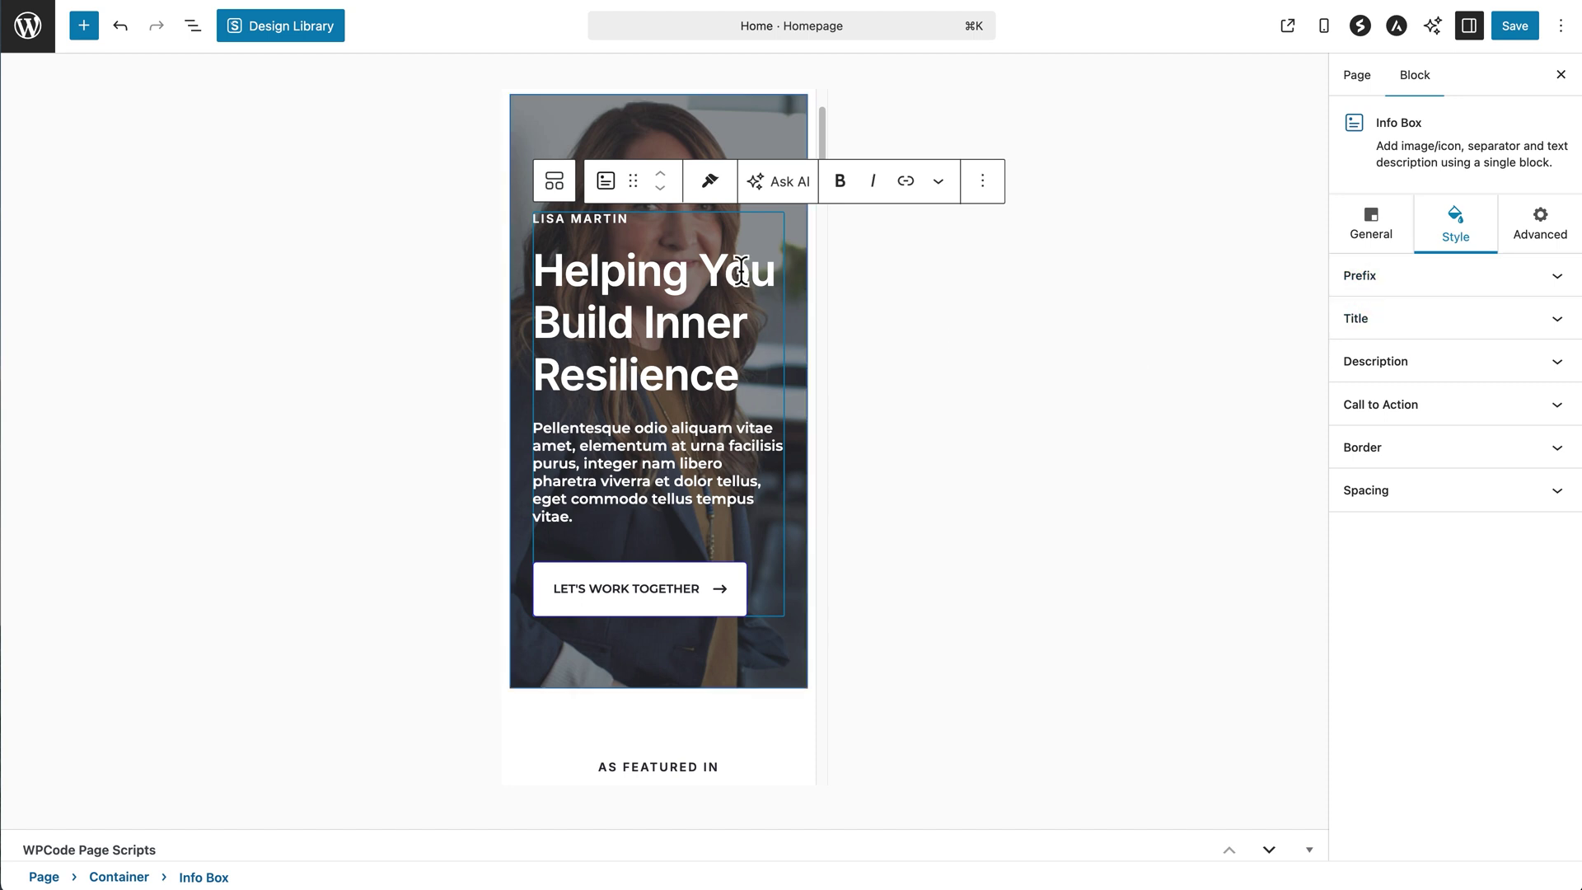
pyautogui.click(1416, 324)
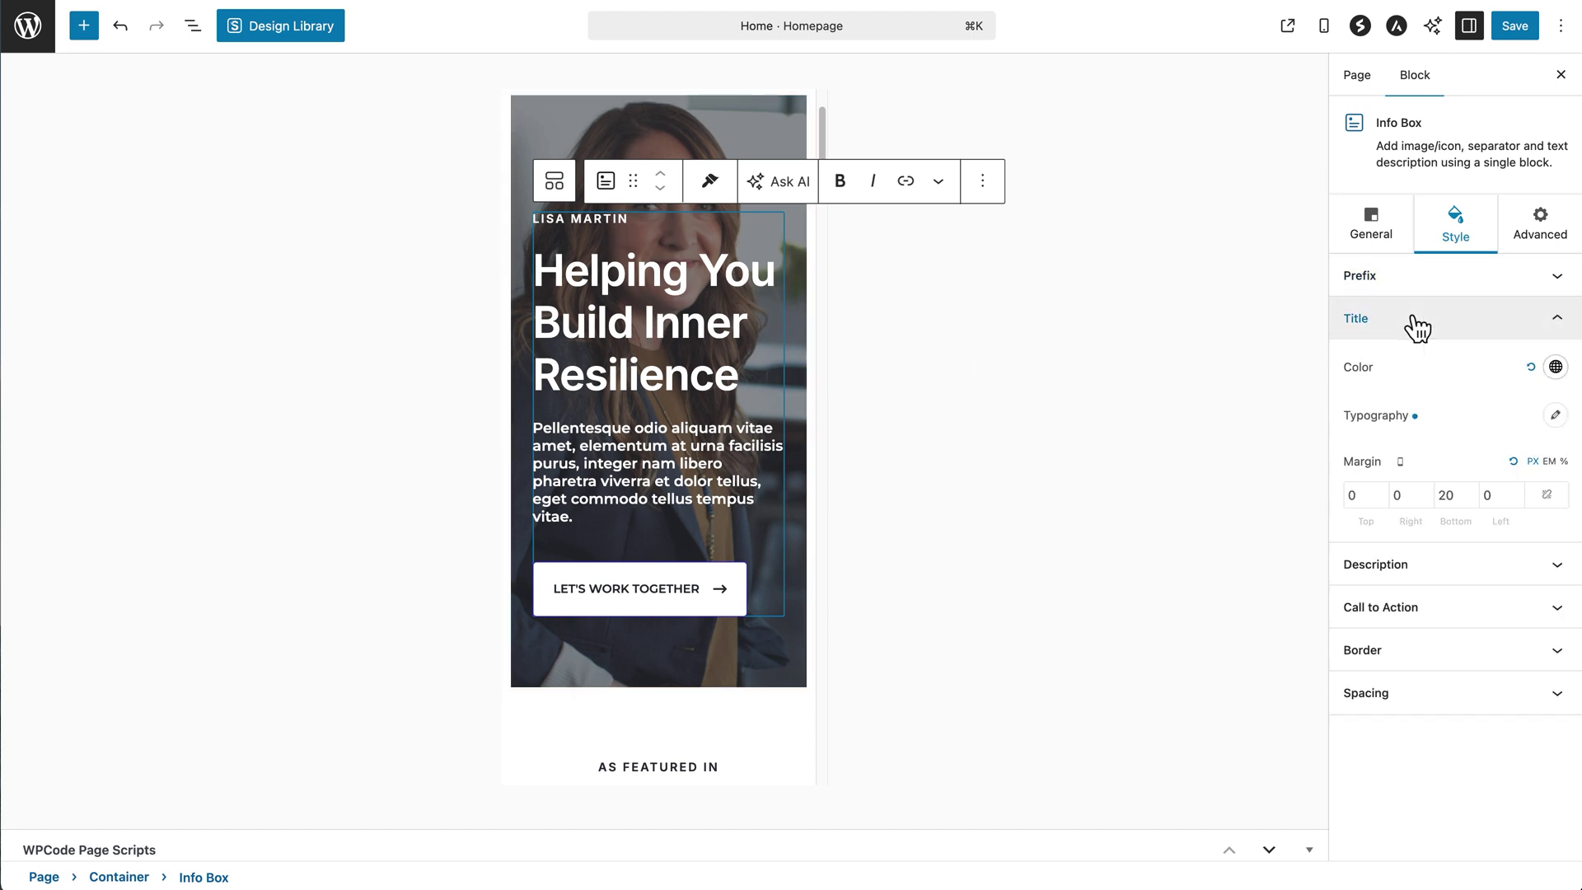
pyautogui.click(1553, 417)
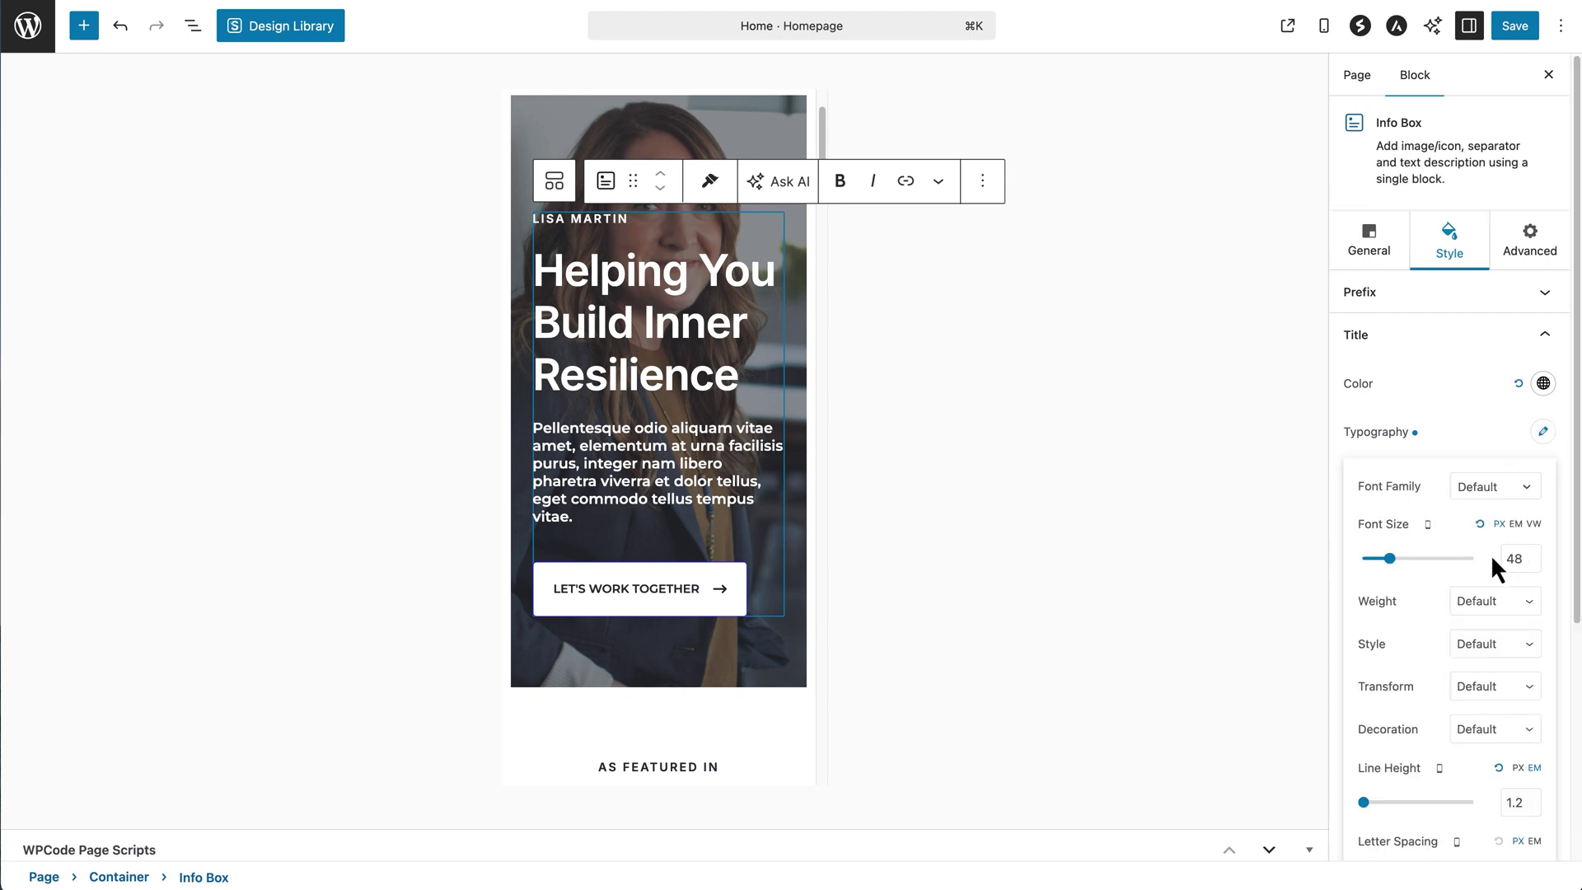
pyautogui.moveTo(1393, 558); pyautogui.dragTo(1385, 558)
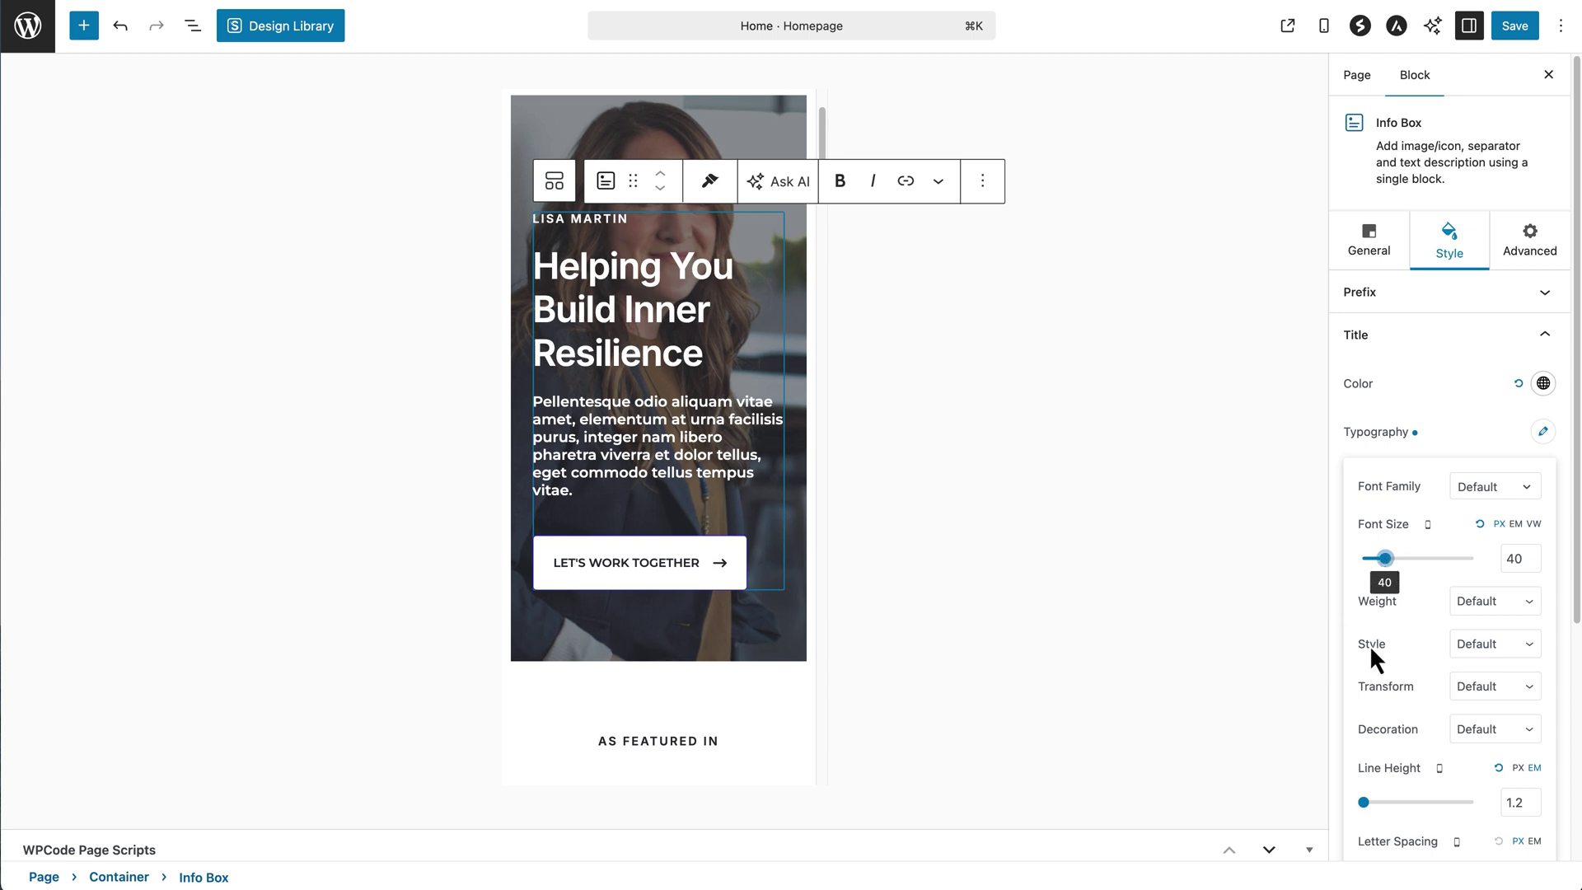
pyautogui.moveTo(1568, 401); pyautogui.dragTo(1568, 601)
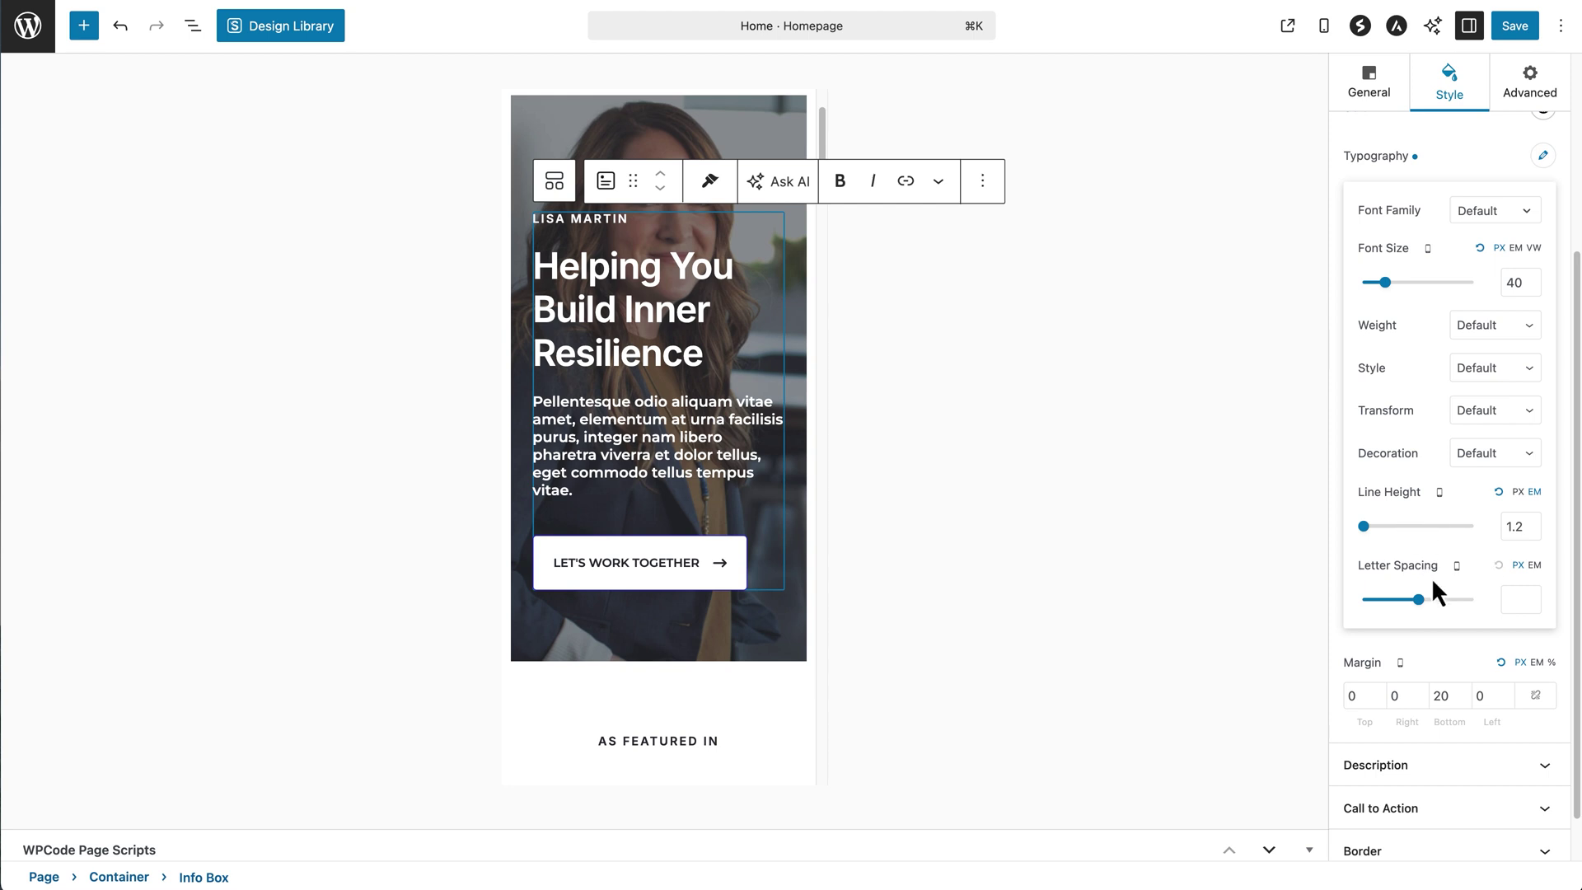
pyautogui.scroll(5, 1548, 412)
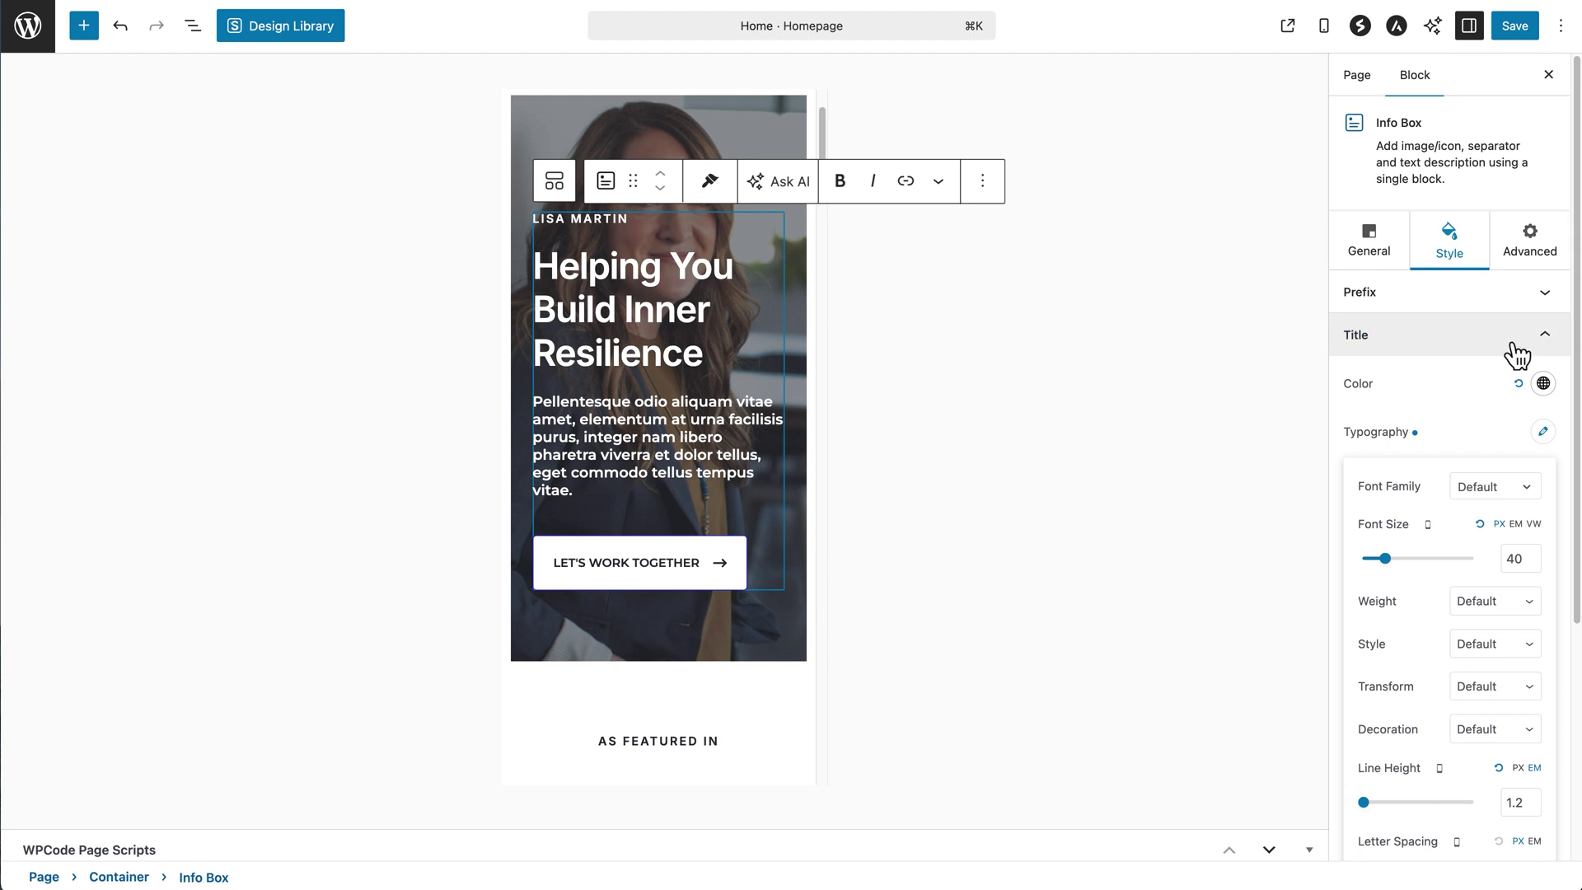
pyautogui.click(1511, 350)
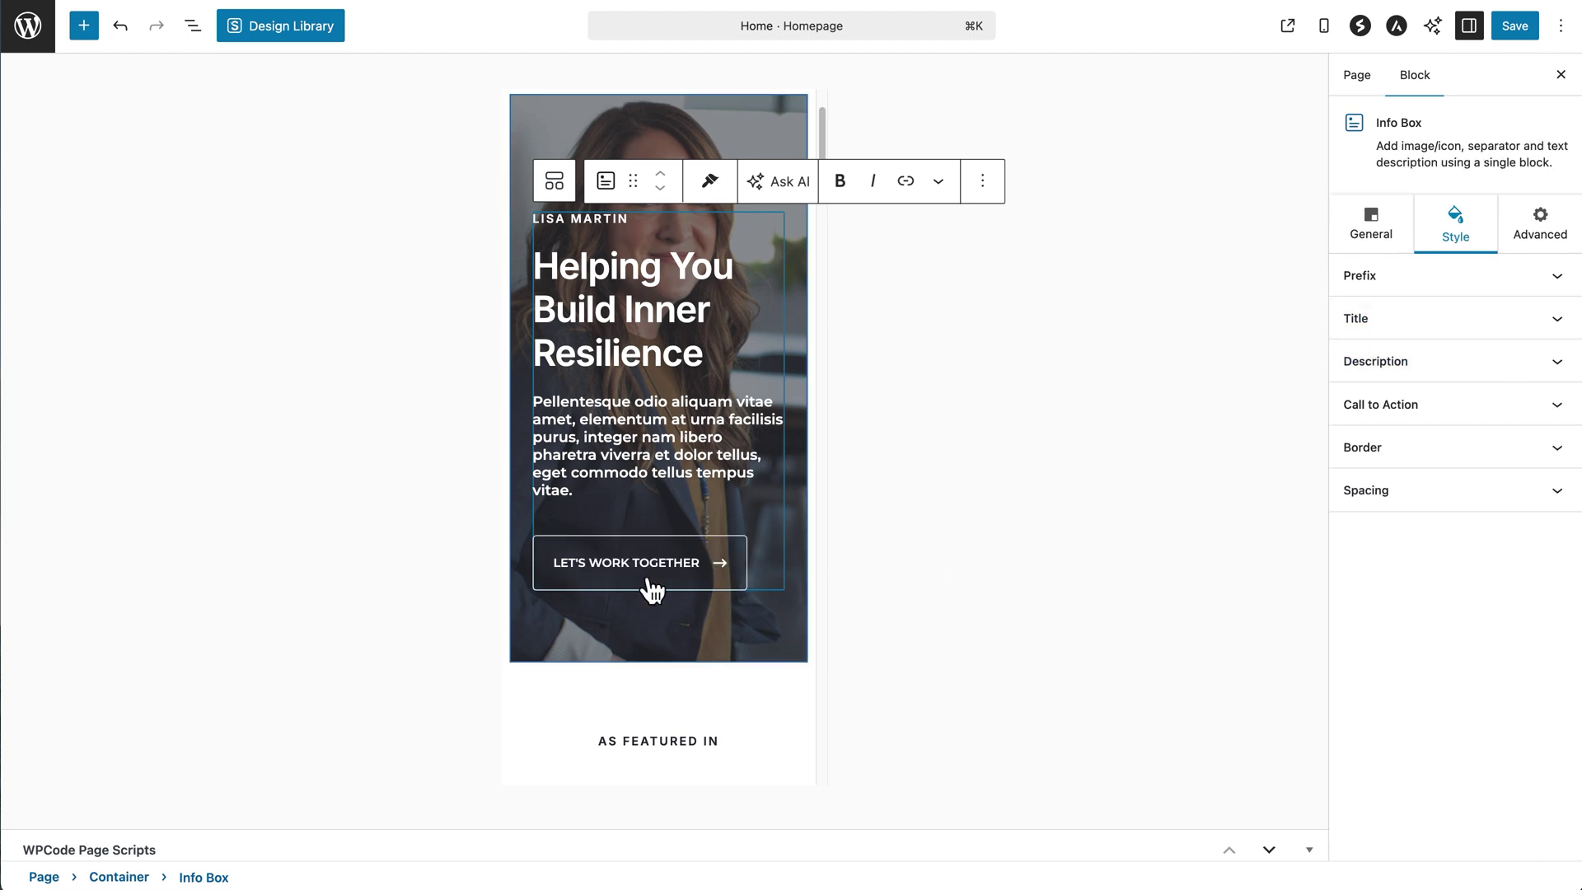
# Try resetting the hero call-to-action button's mobile padding, and set it back to 22 px on all sides
pyautogui.click(1398, 416)
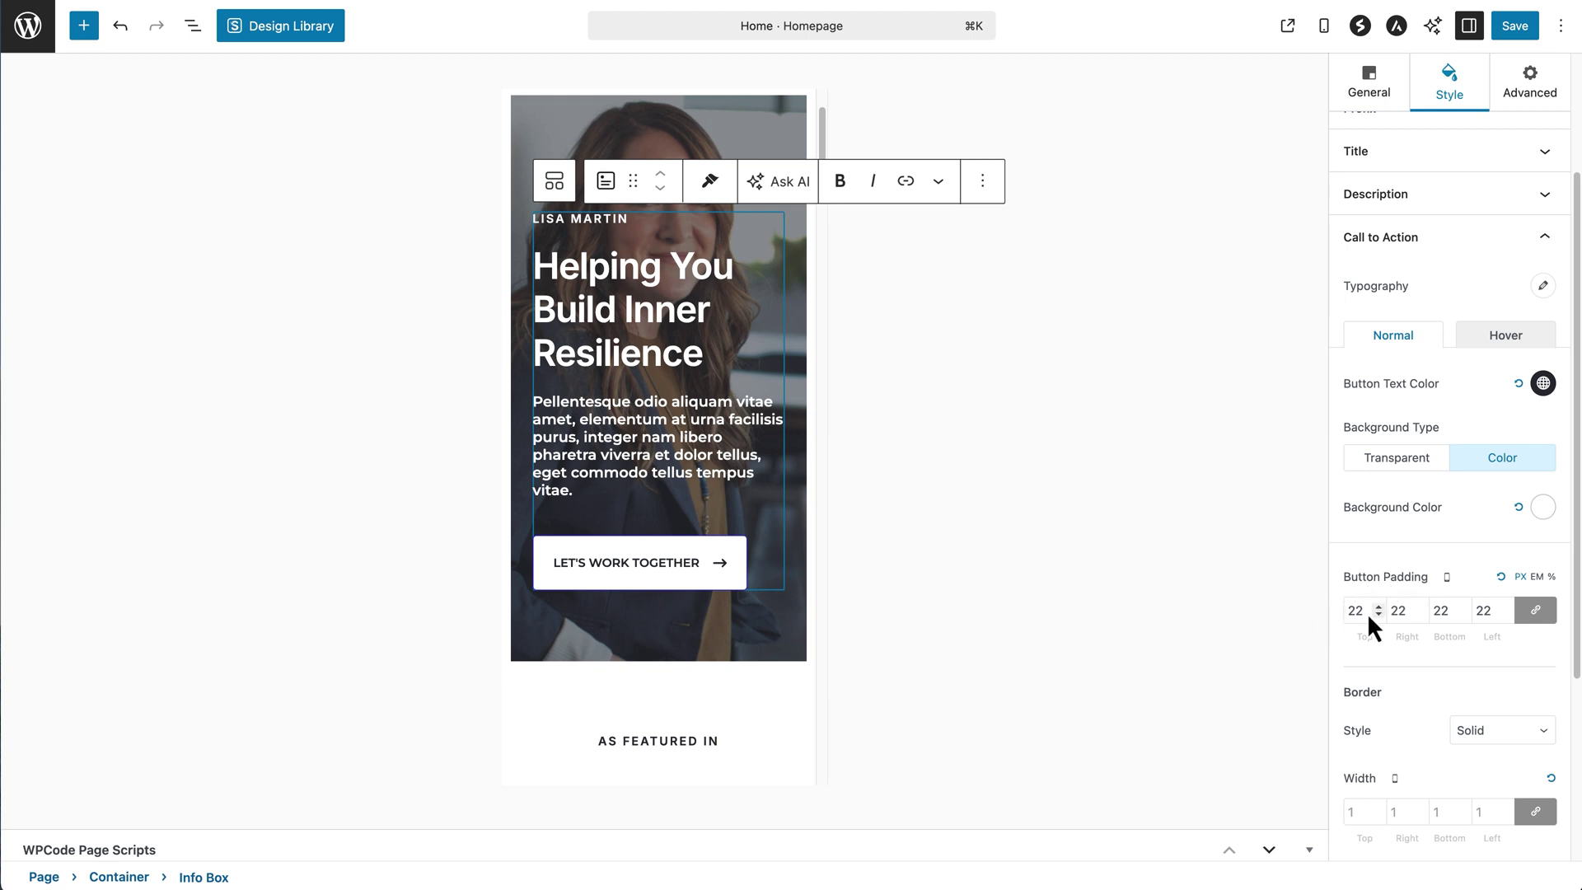
pyautogui.click(1500, 577)
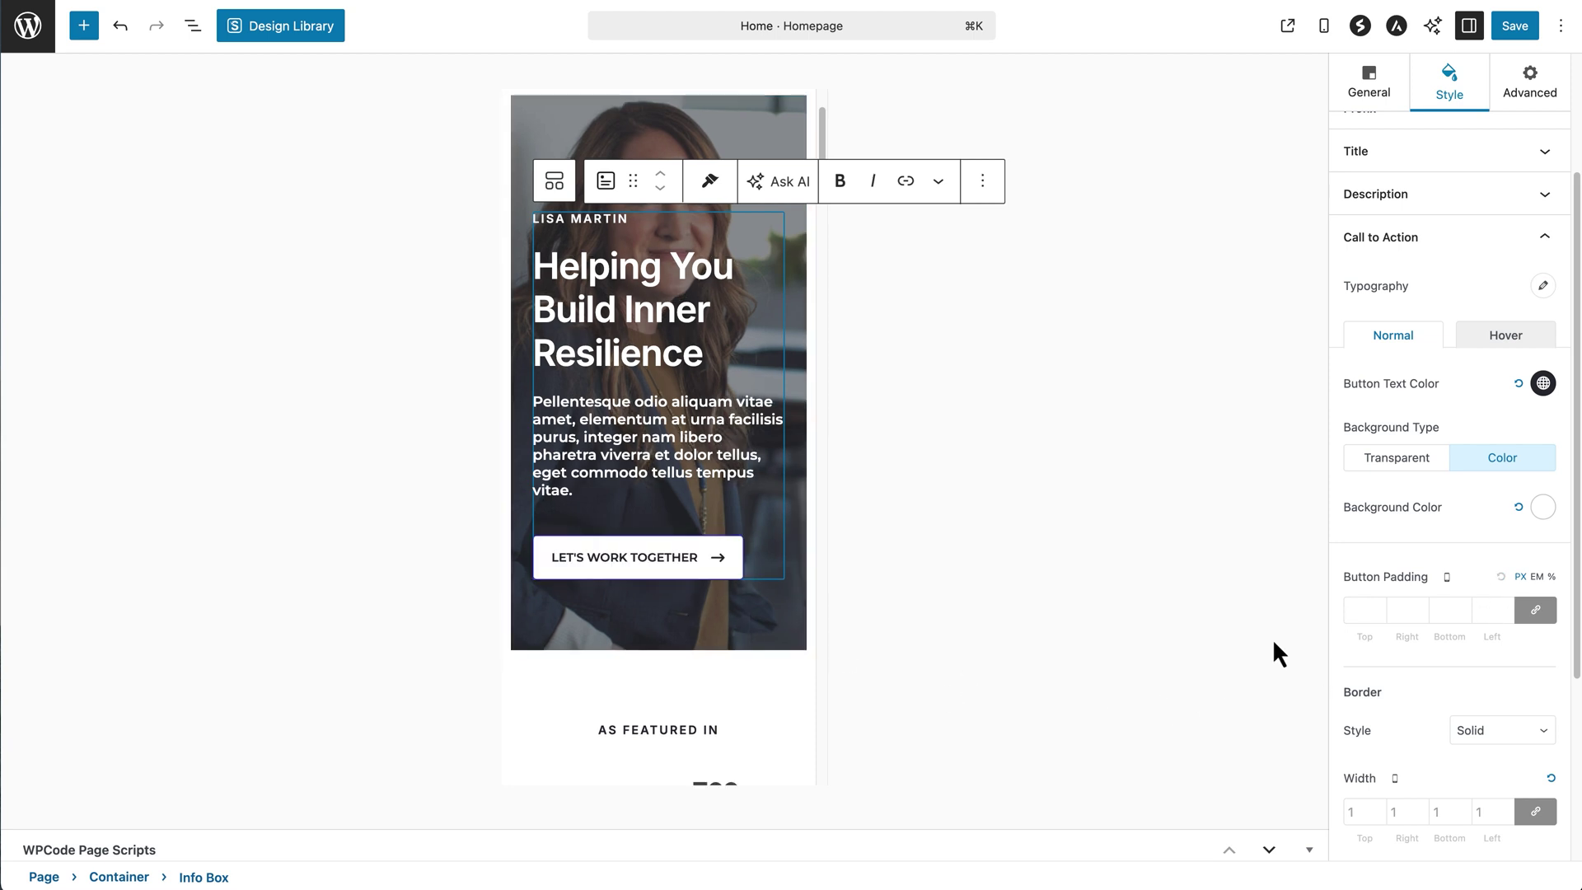
pyautogui.click(1360, 609)
pyautogui.write('22')
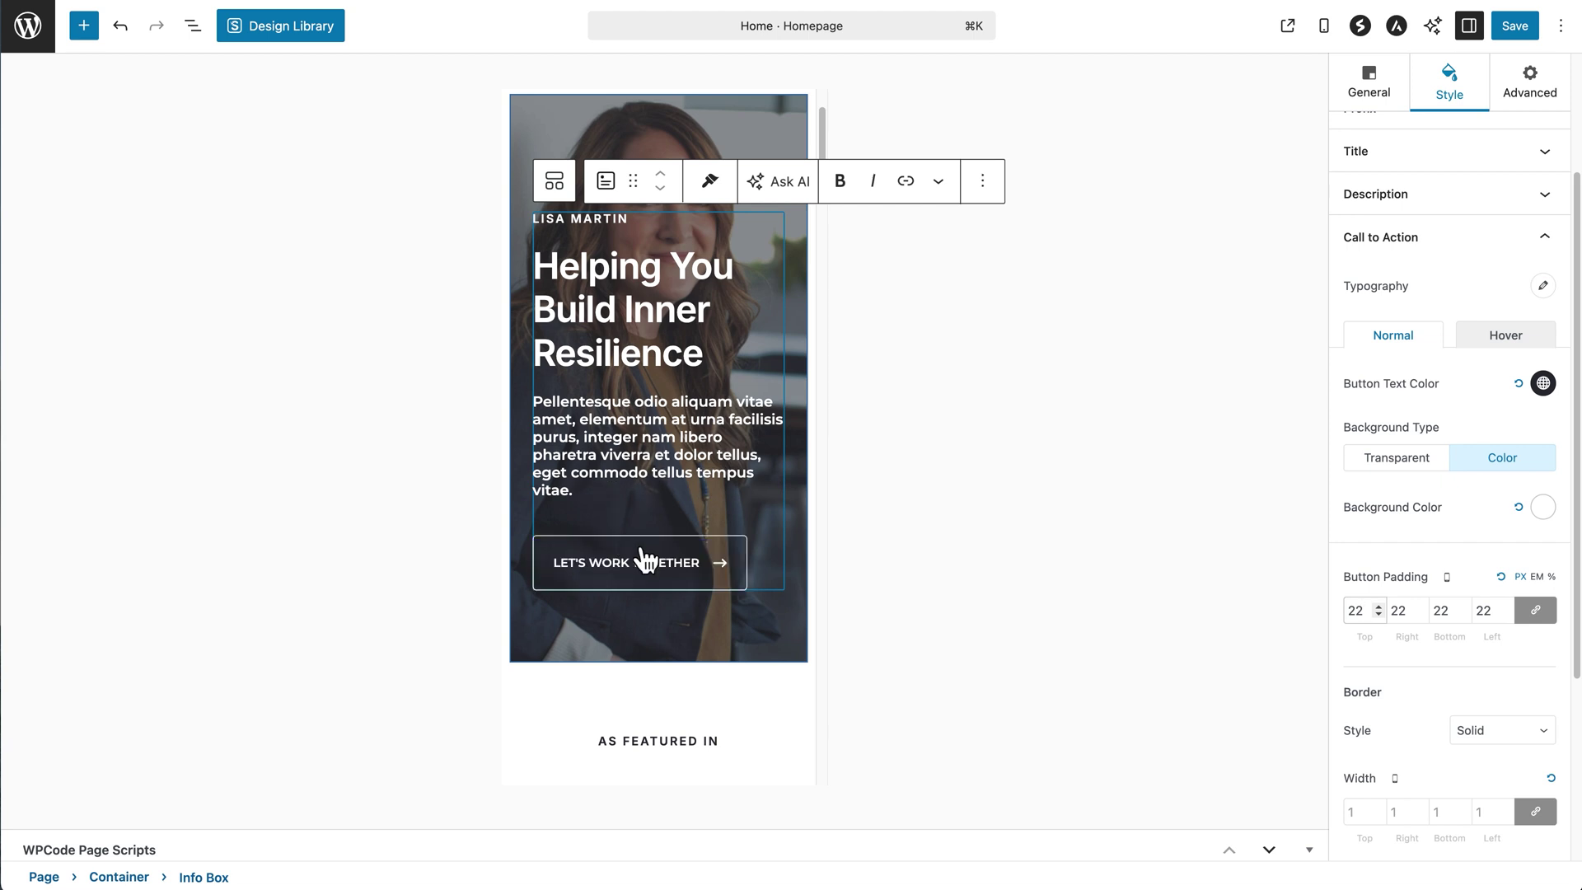
pyautogui.click(1518, 247)
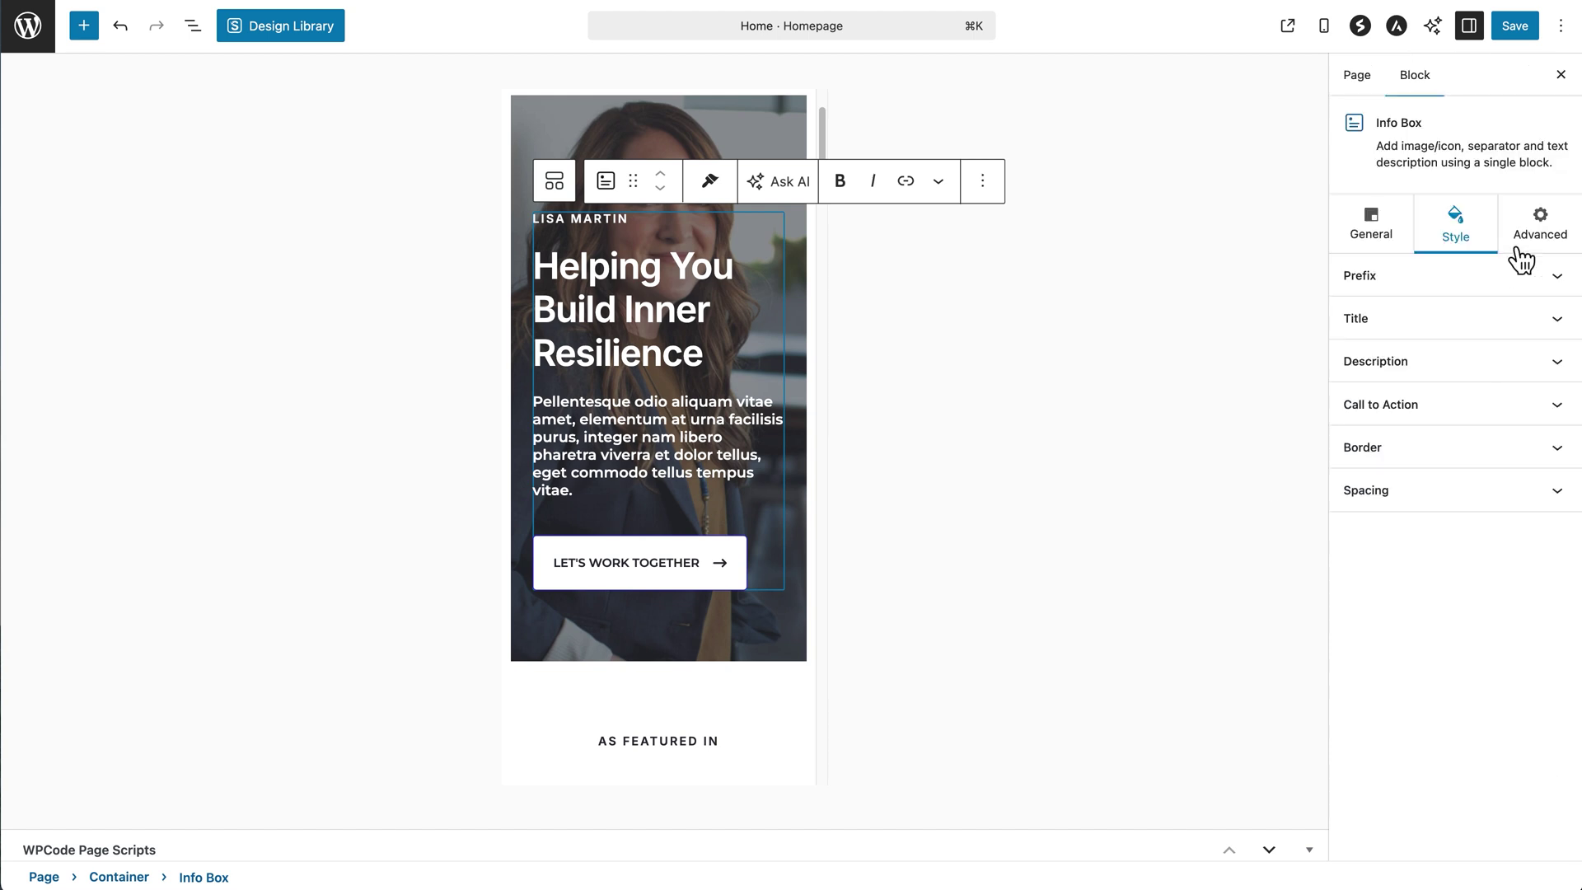
# Try a 60 px bottom margin on the hero description, and set it back to 40 px
pyautogui.click(1442, 374)
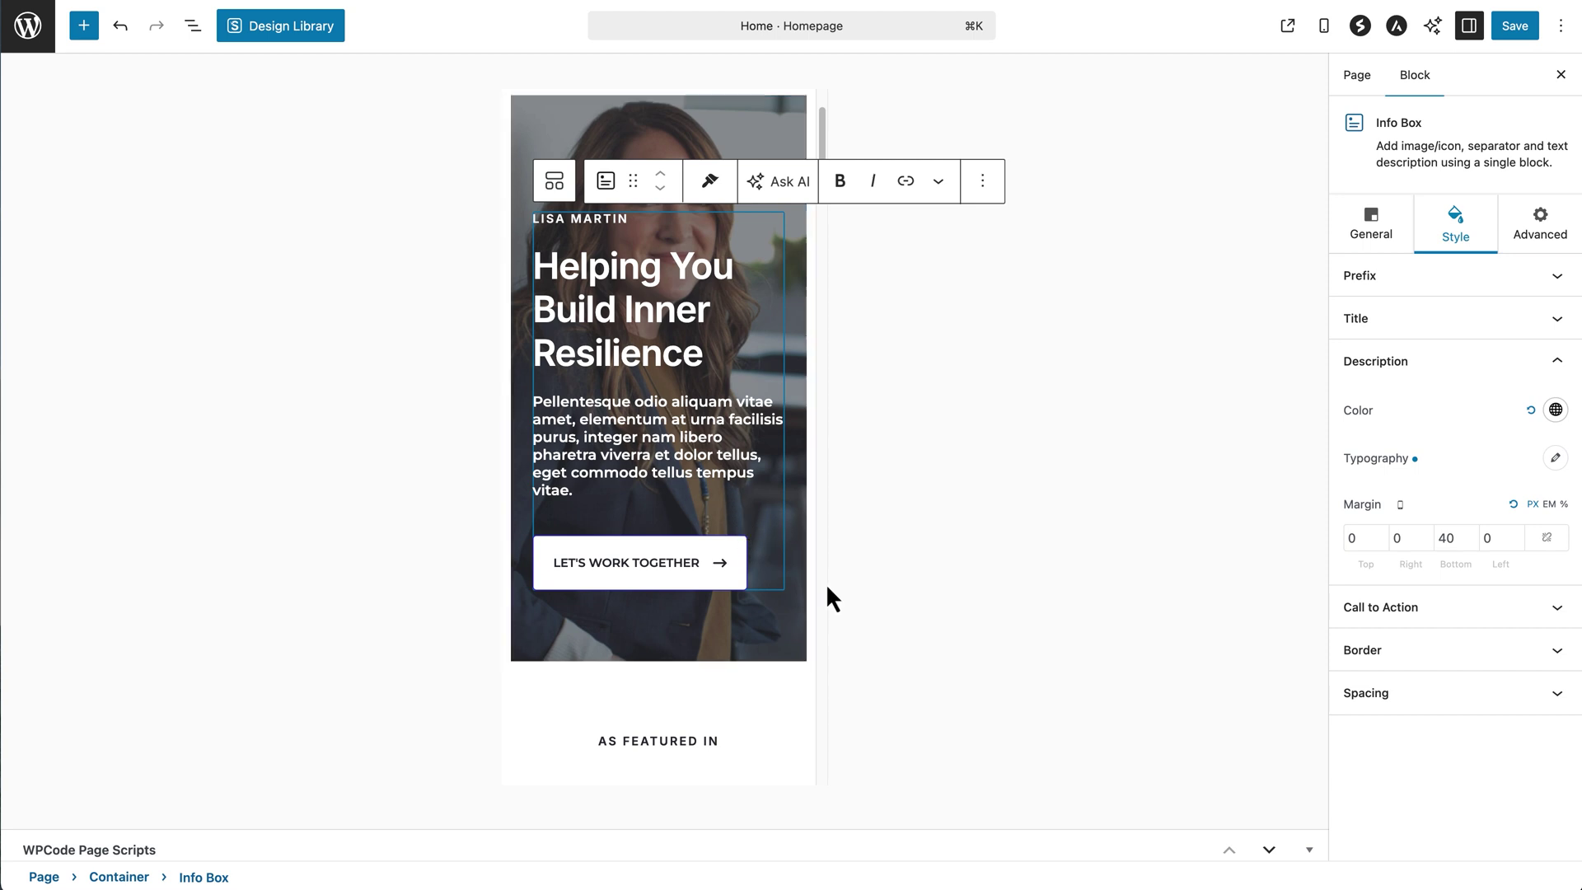
pyautogui.doubleClick(1443, 537)
pyautogui.write('60')
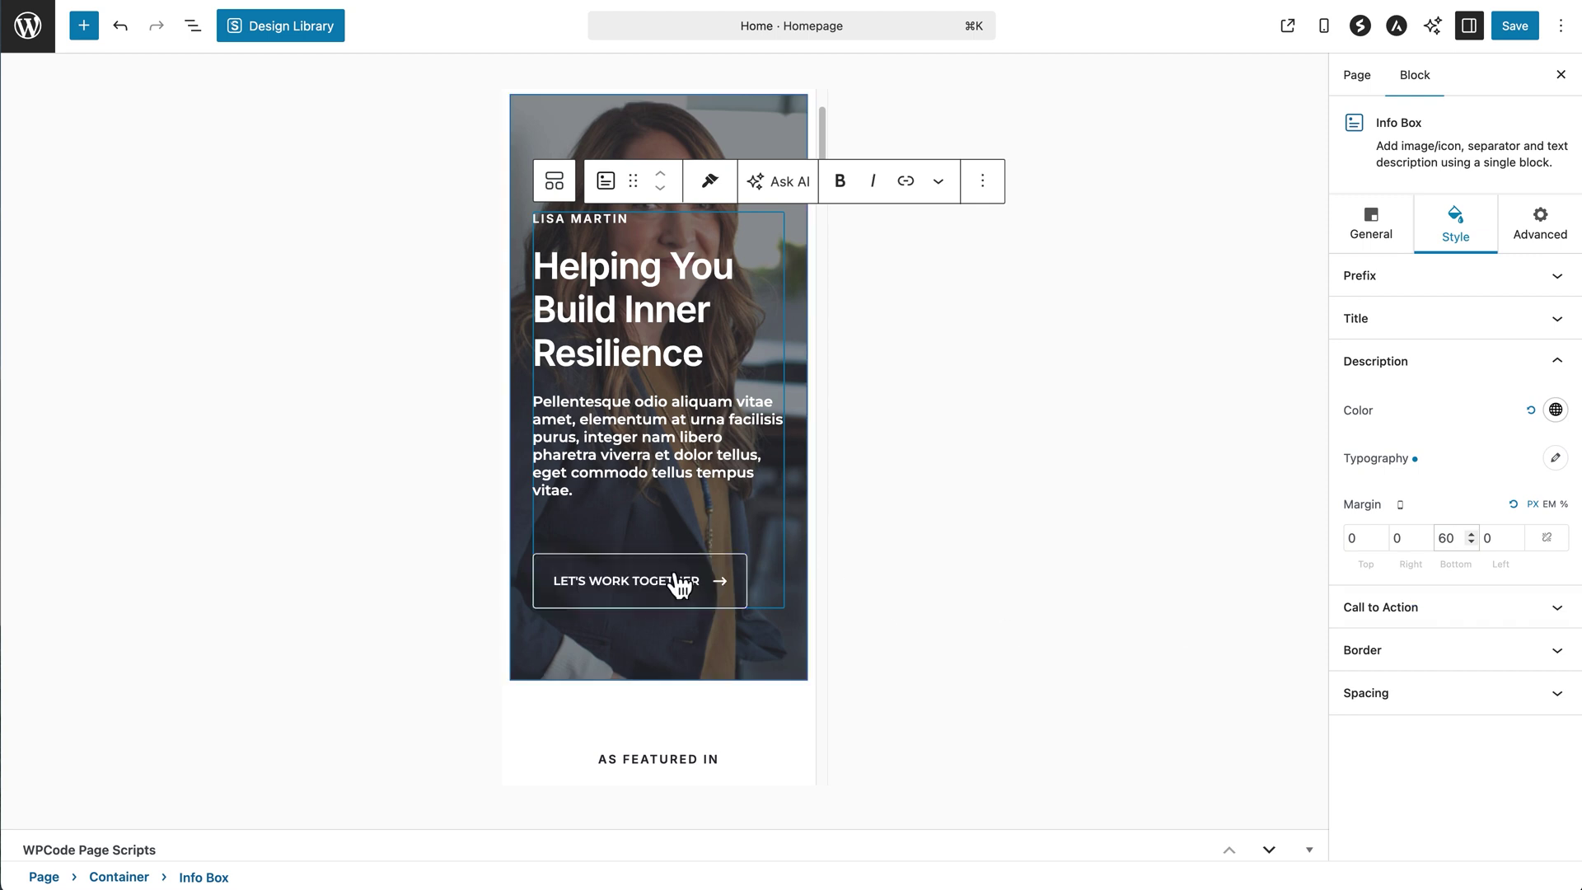
pyautogui.doubleClick(1441, 537)
pyautogui.write('40')
pyautogui.click(1478, 326)
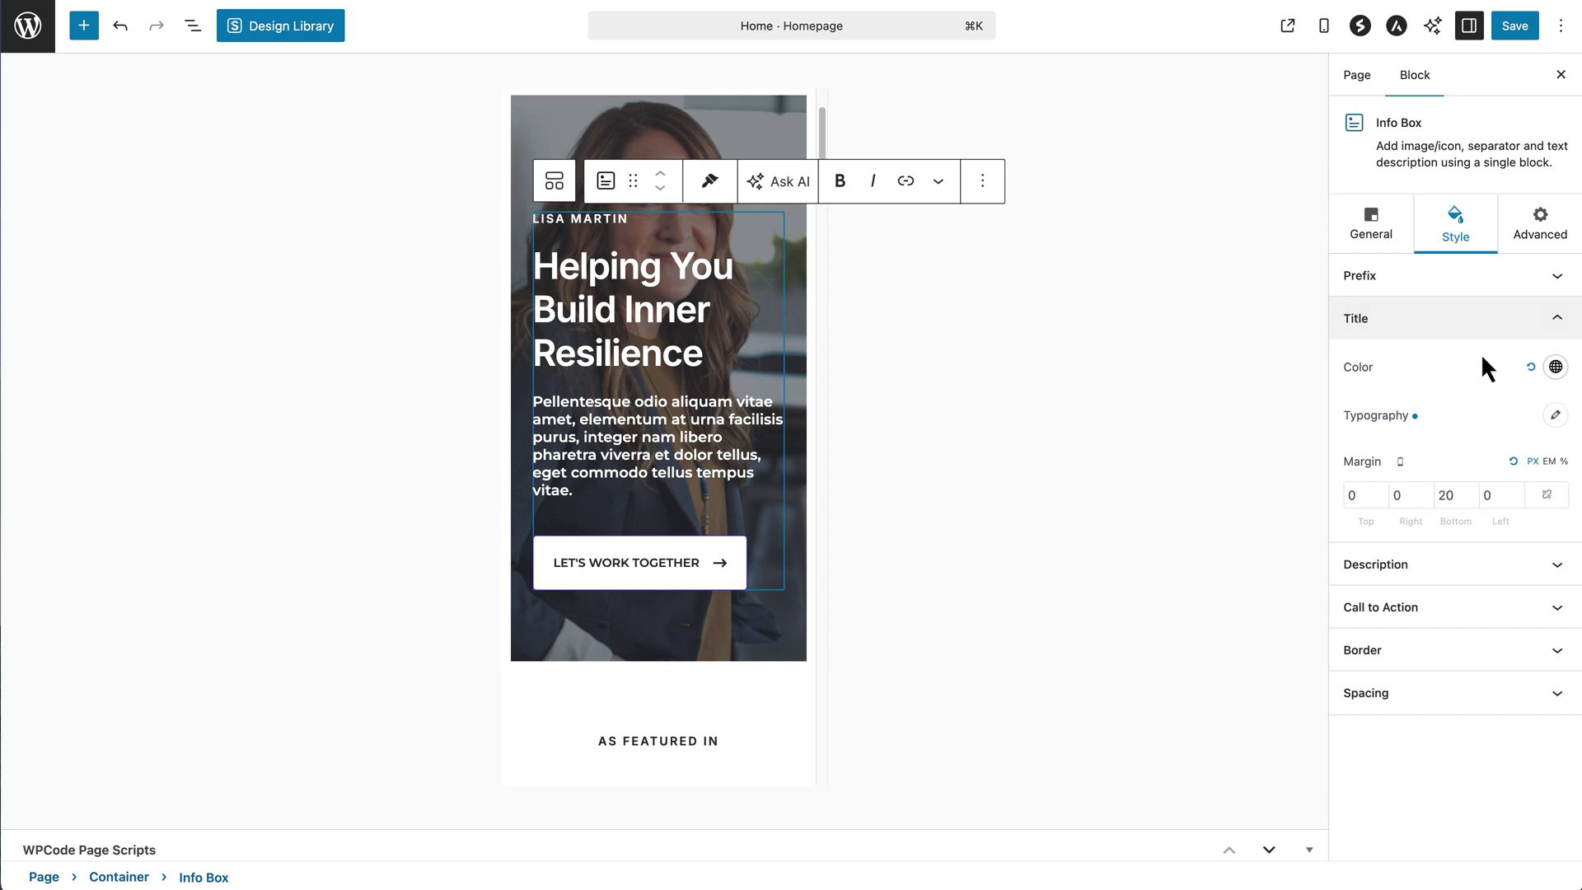
pyautogui.click(1400, 320)
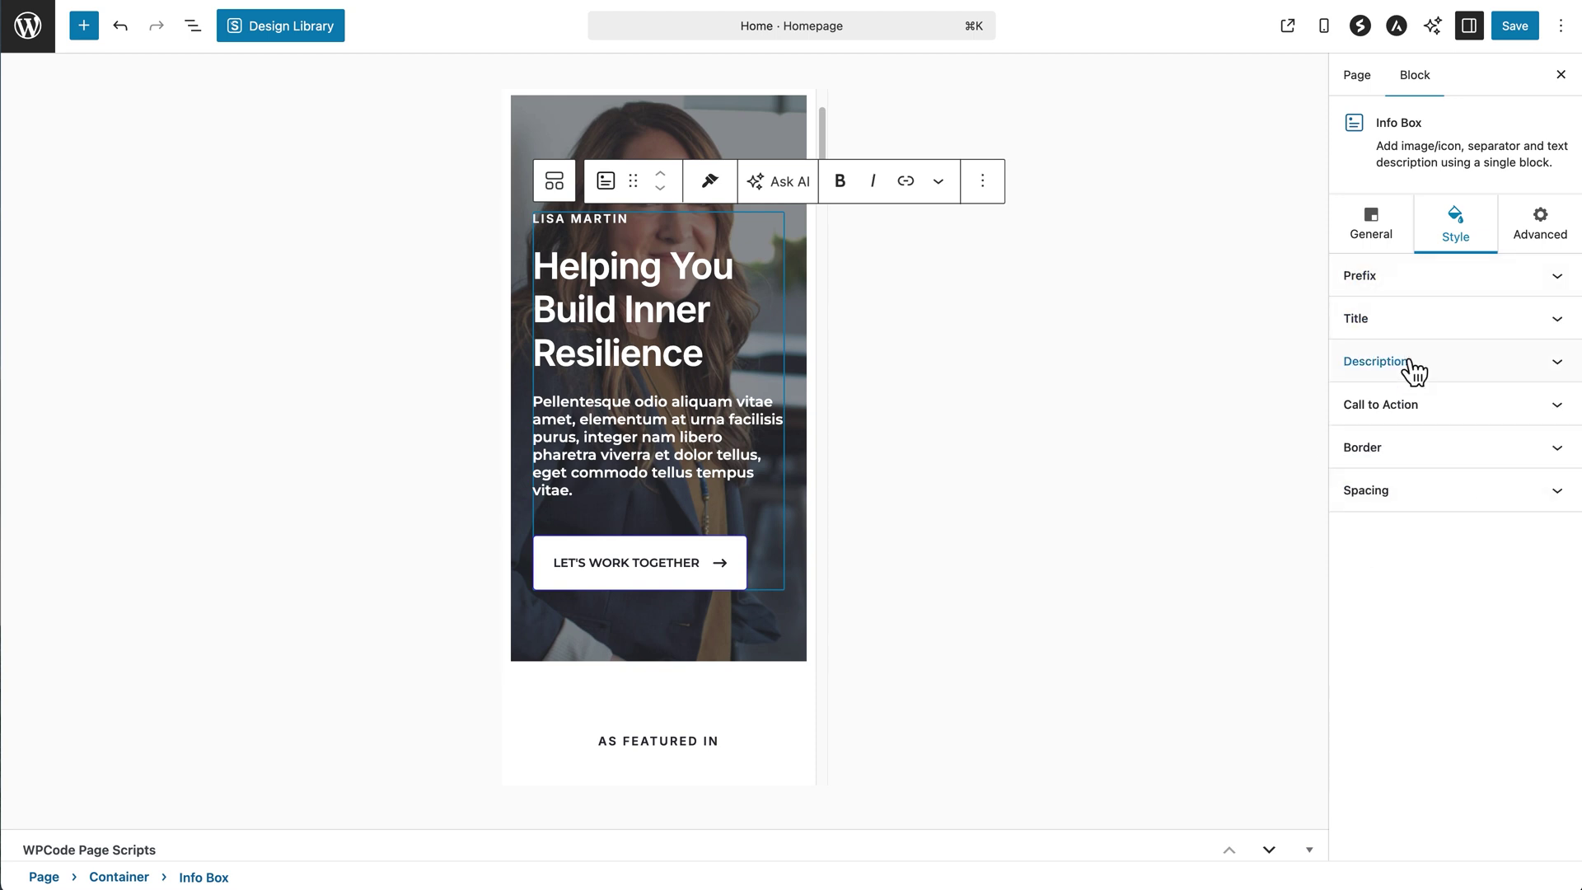
# Check the hero Info Box's spacing settings, and center-align its content on mobile
pyautogui.click(1435, 495)
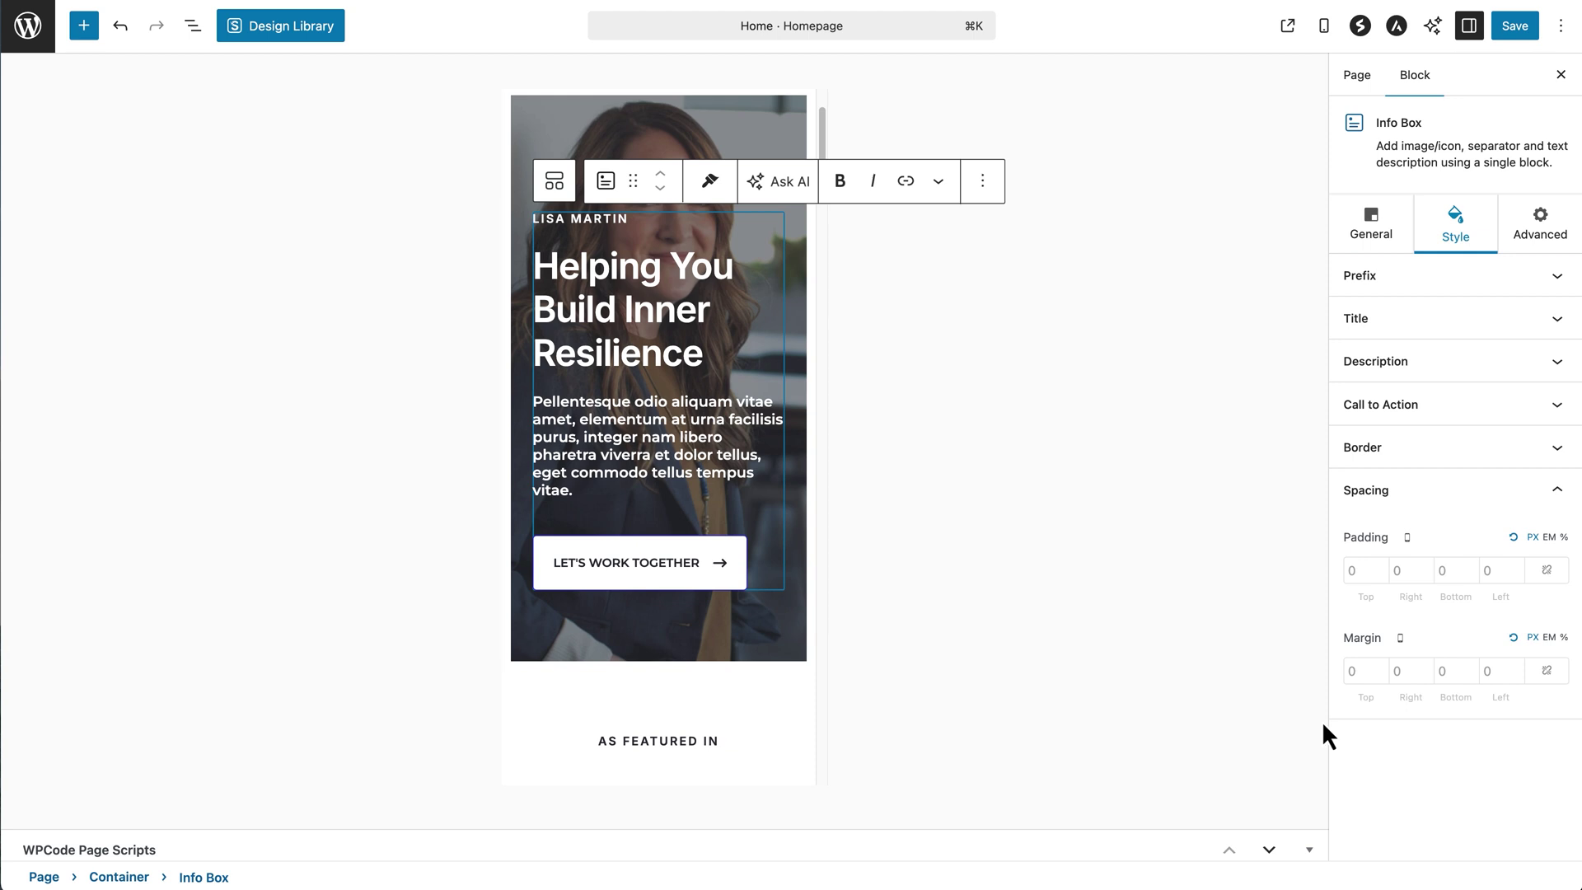
pyautogui.click(1367, 227)
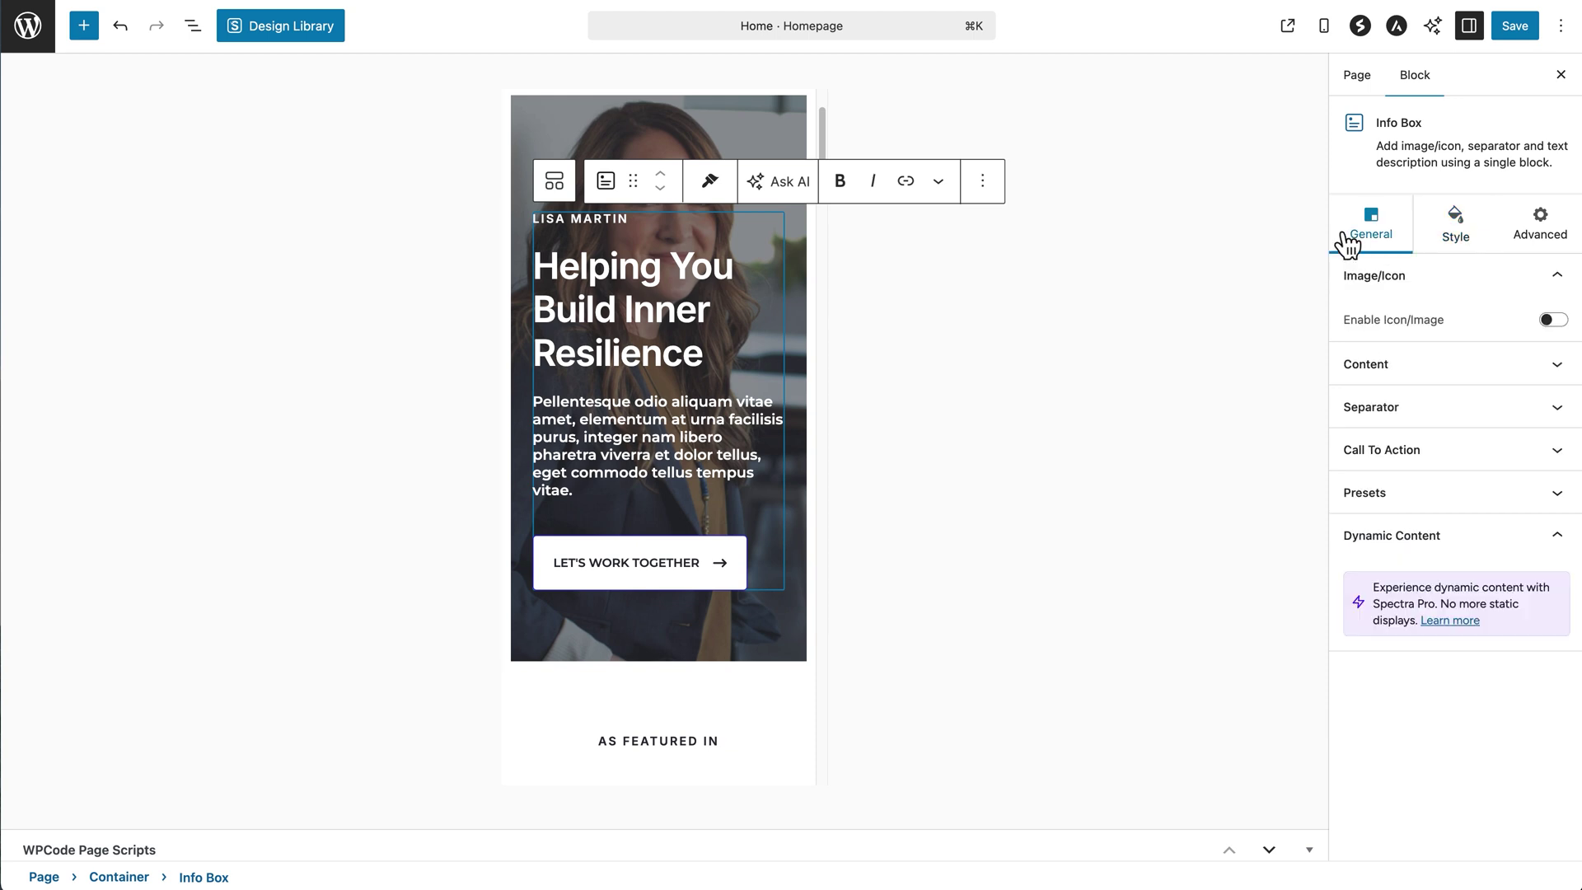
pyautogui.click(1380, 367)
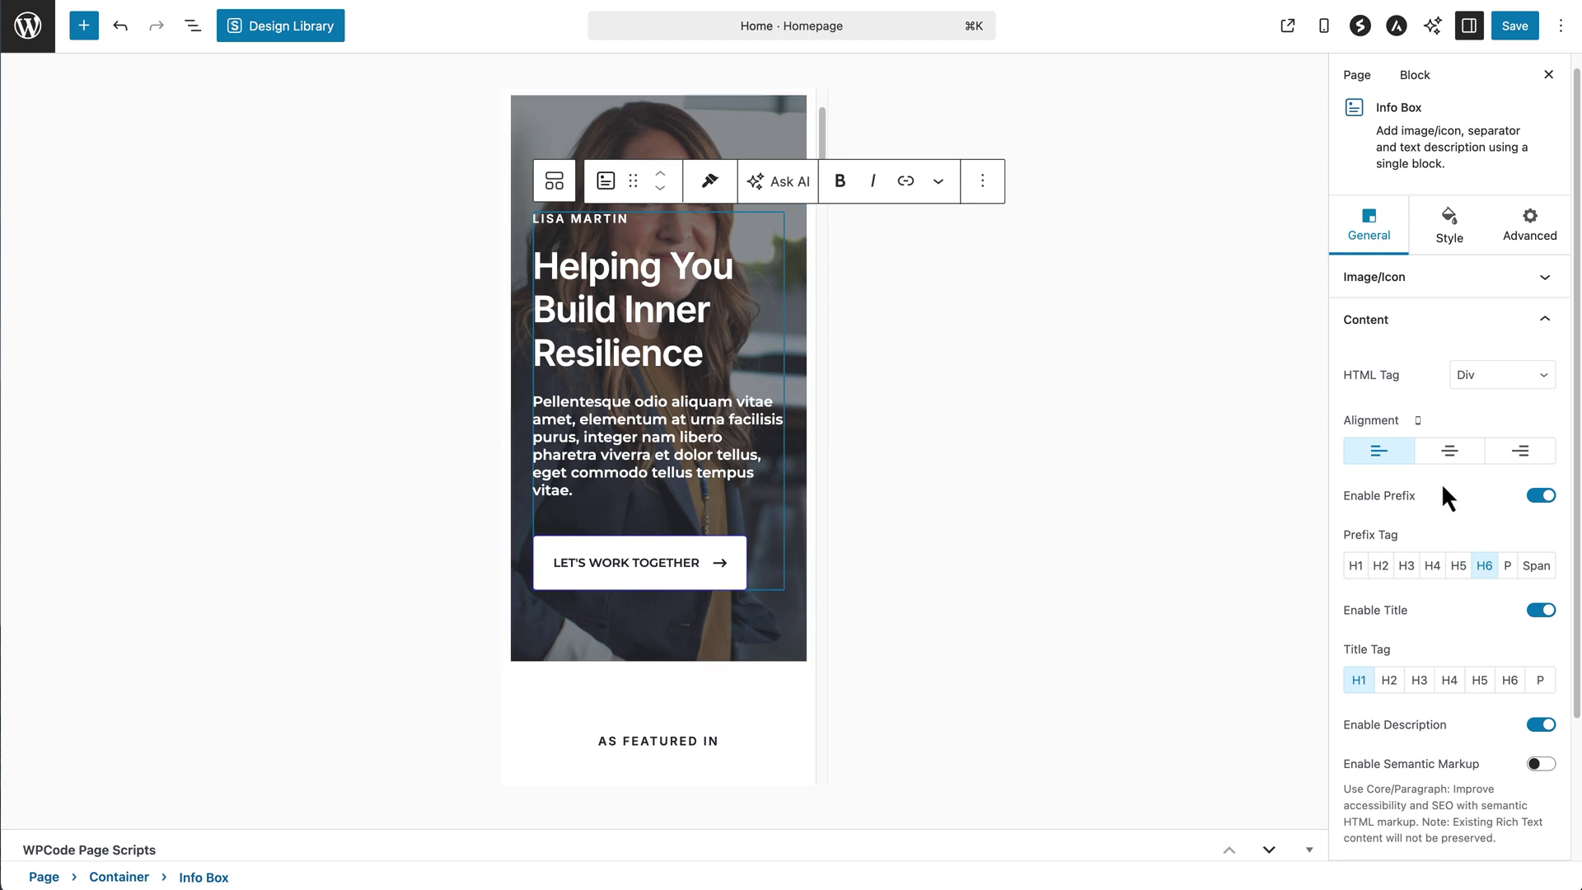
pyautogui.click(1447, 453)
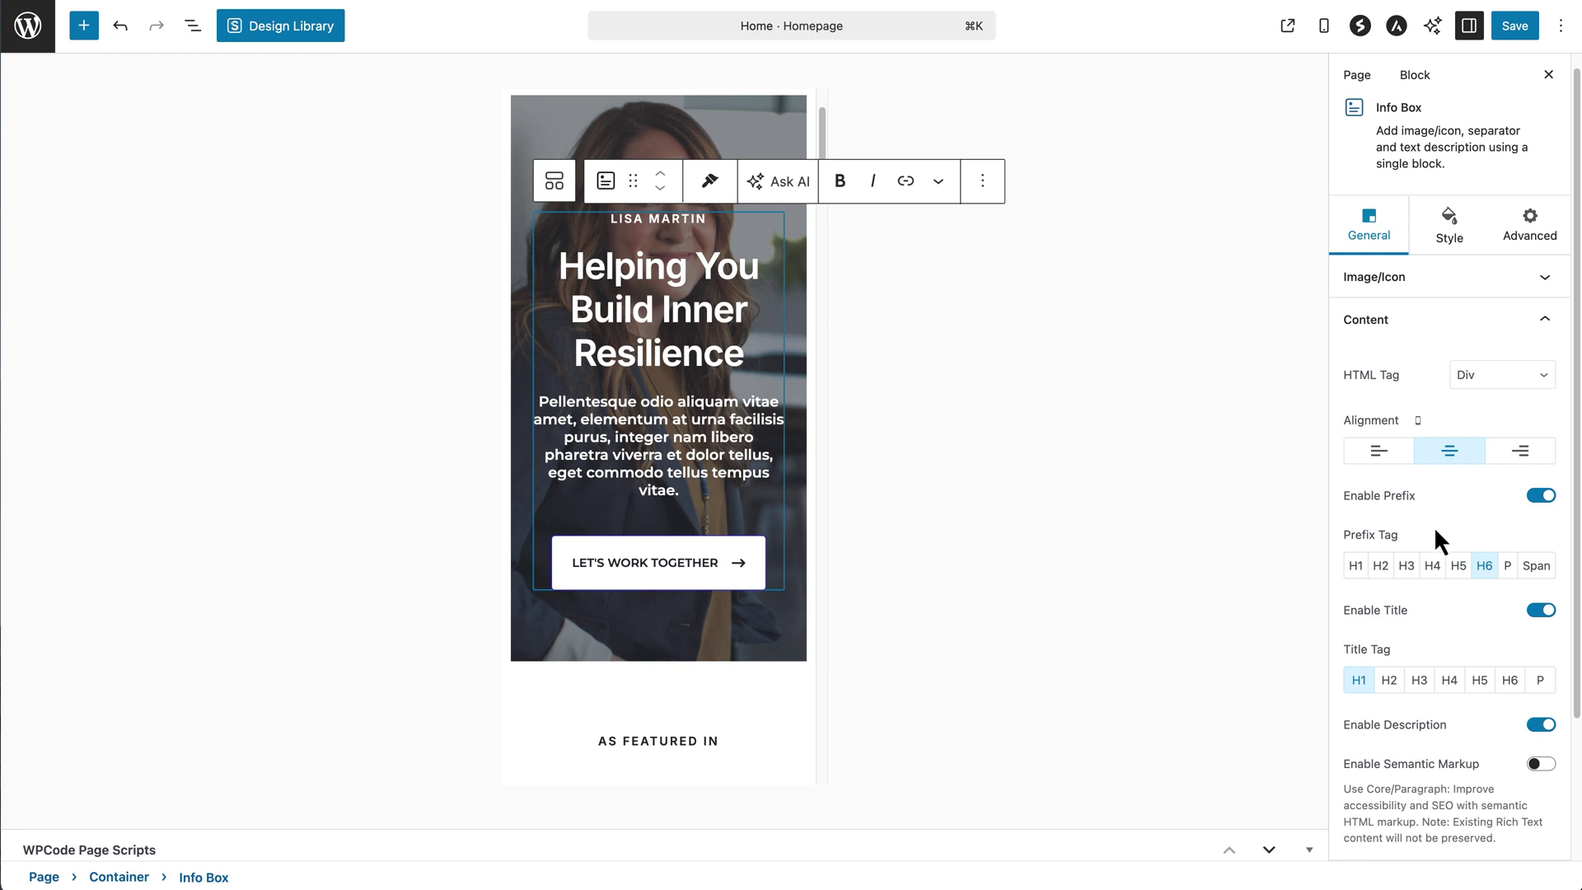
pyautogui.click(1465, 331)
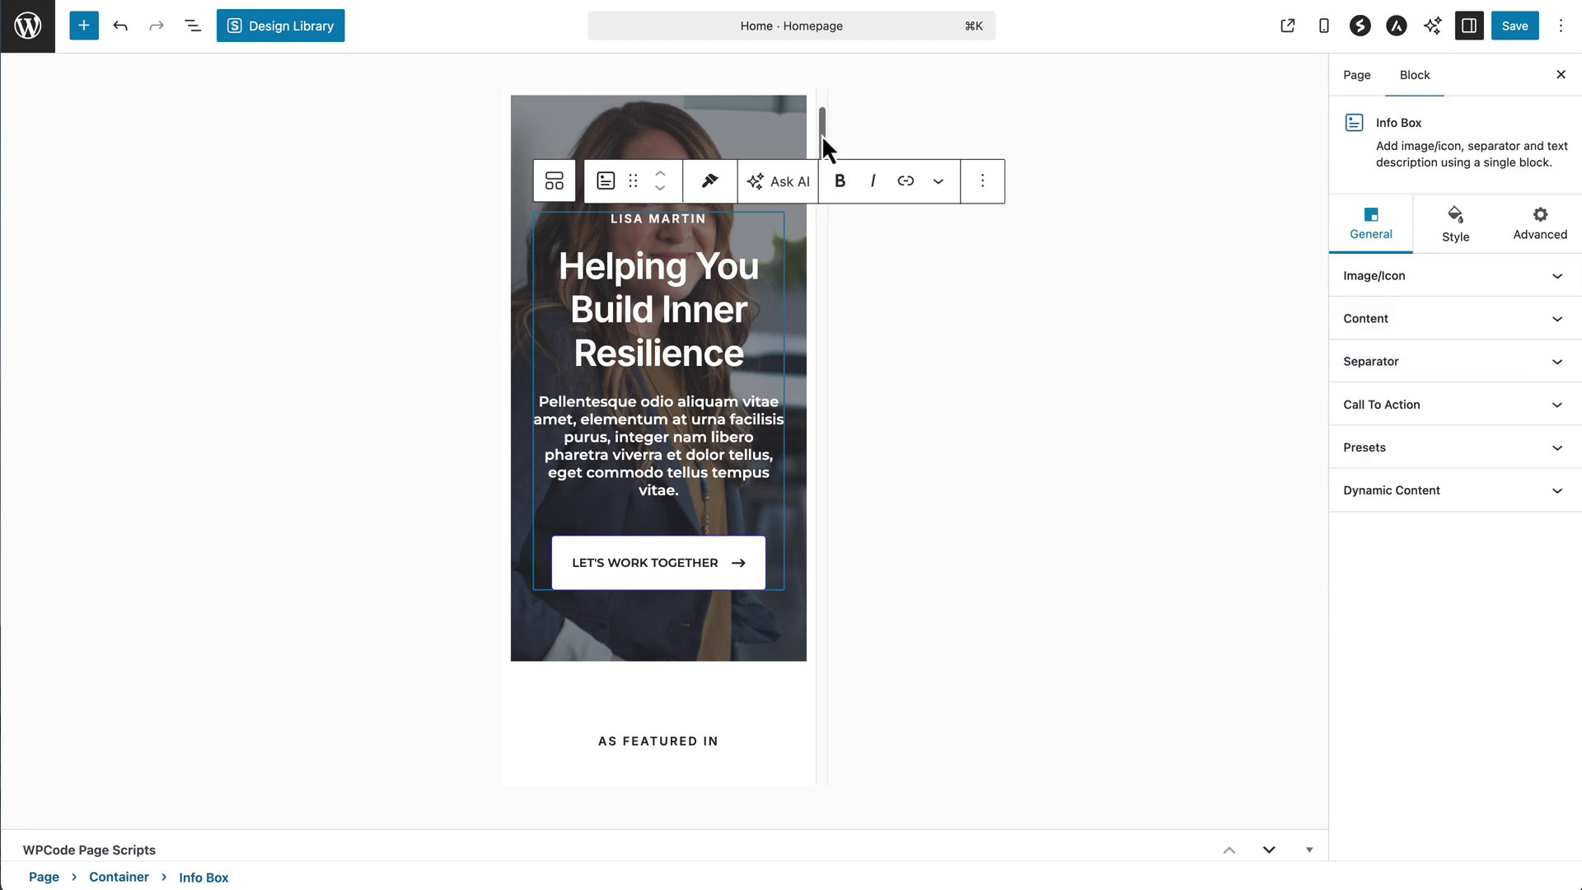
# Select the Motivation info box under Topics I Discuss and view its mobile spacing settings
pyautogui.moveTo(822, 132); pyautogui.dragTo(813, 239)
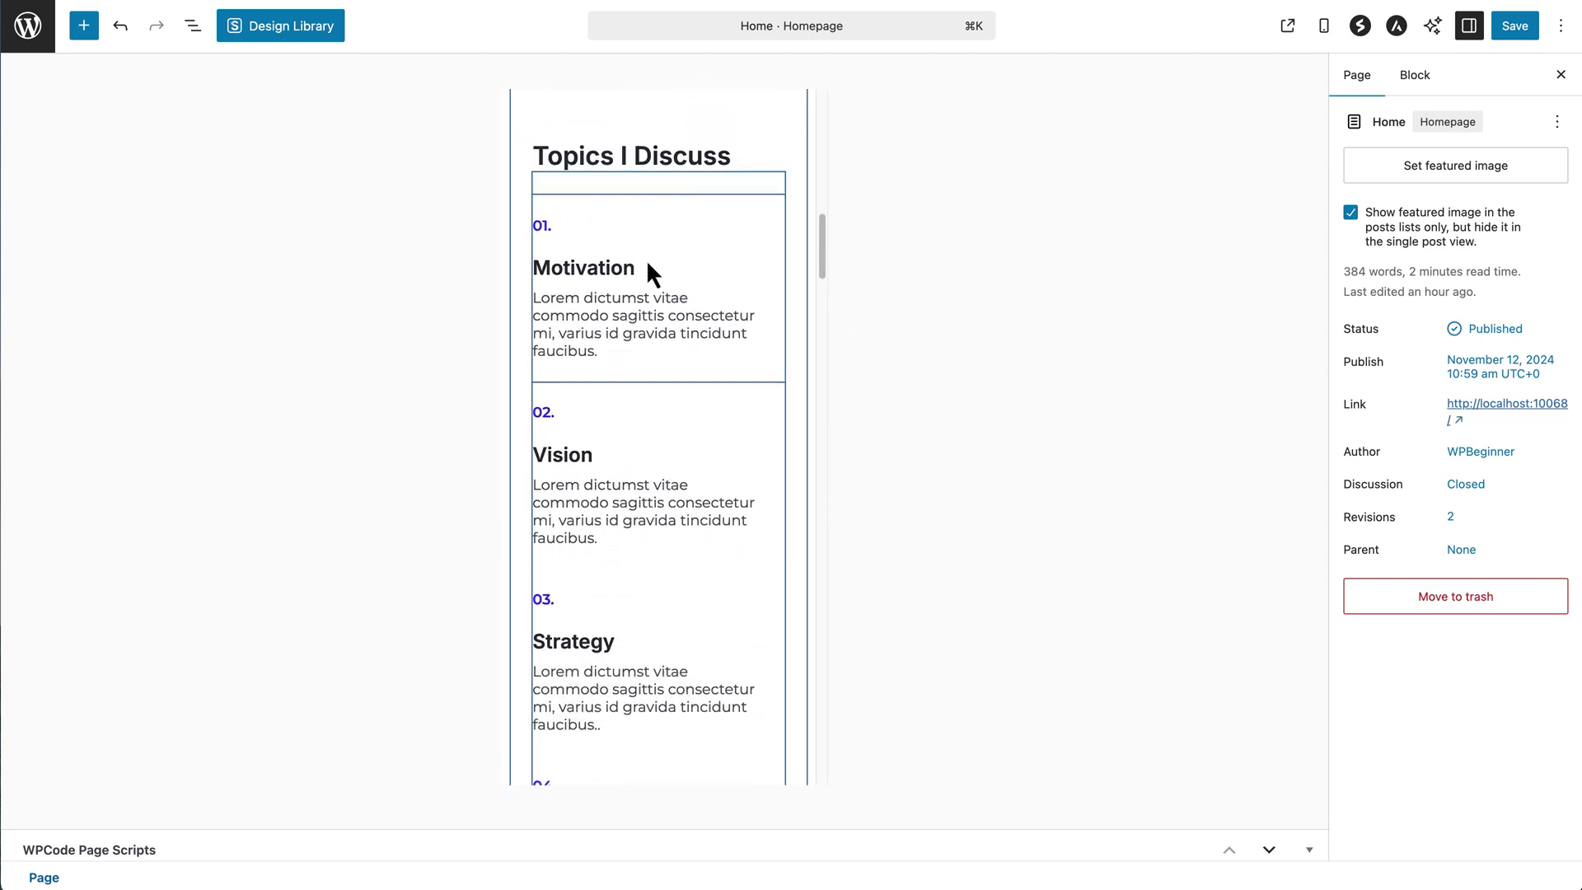
pyautogui.click(608, 229)
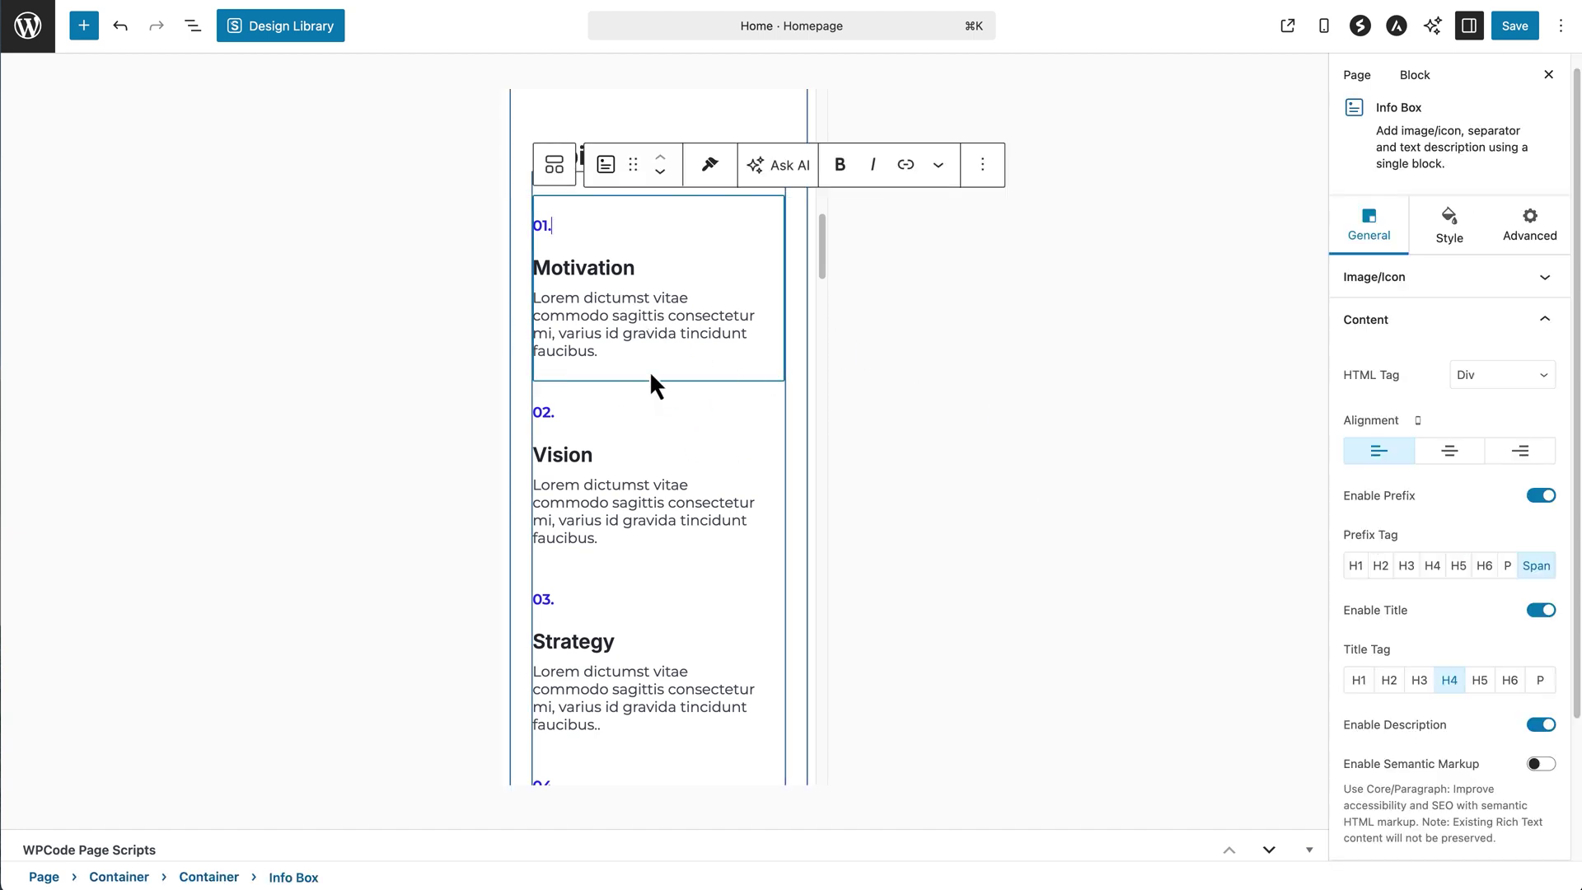
pyautogui.click(1450, 237)
pyautogui.click(1412, 451)
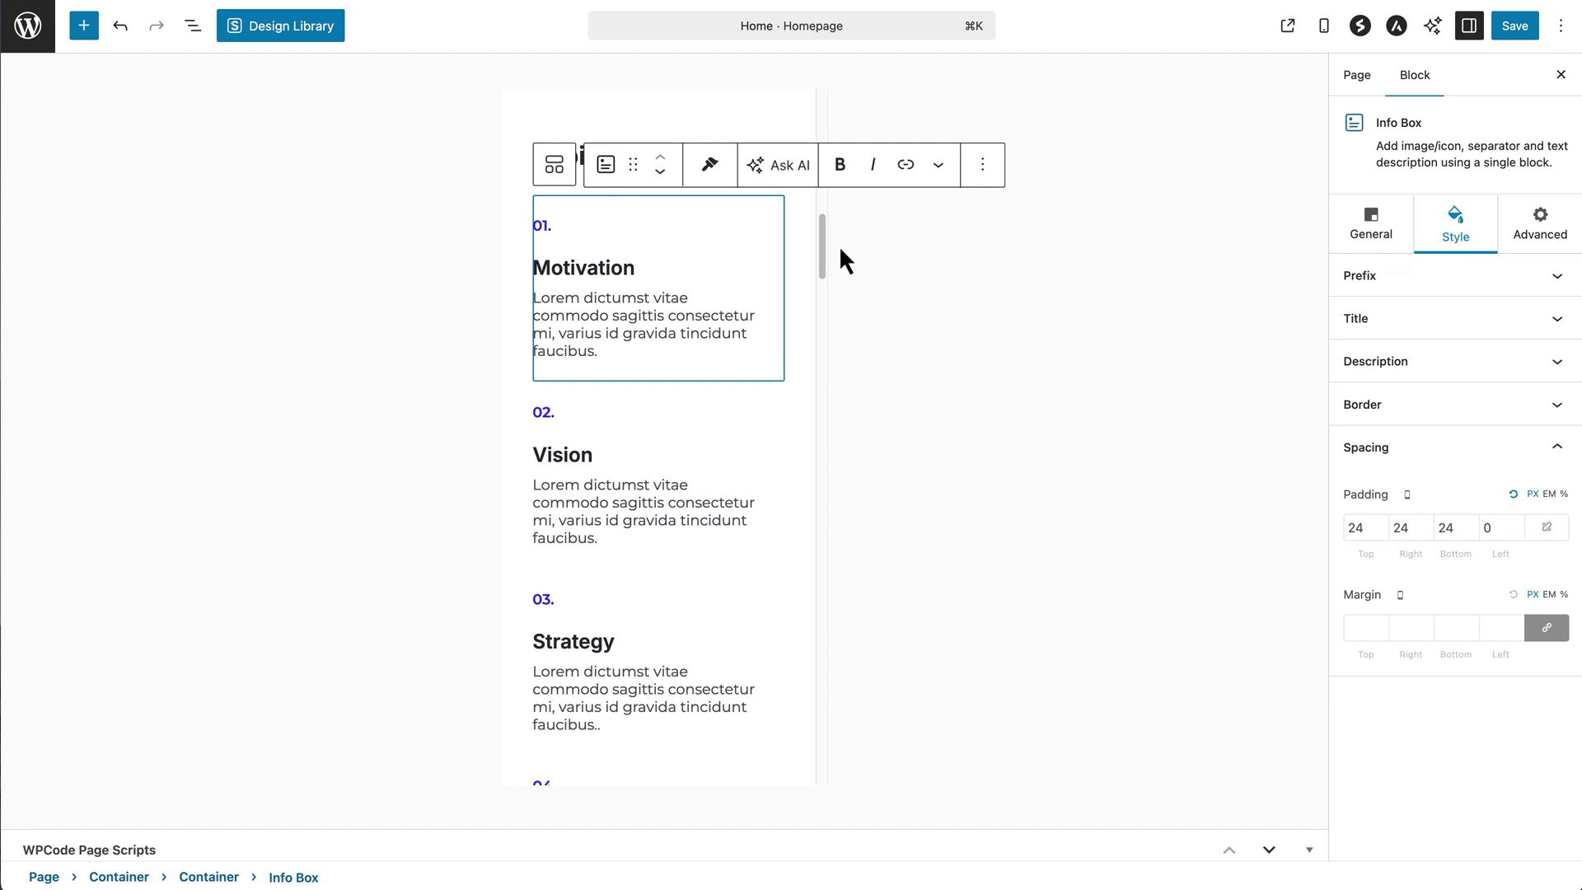
# Select the portrait image above the quote section and view its mobile image settings
pyautogui.moveTo(824, 234); pyautogui.dragTo(825, 482)
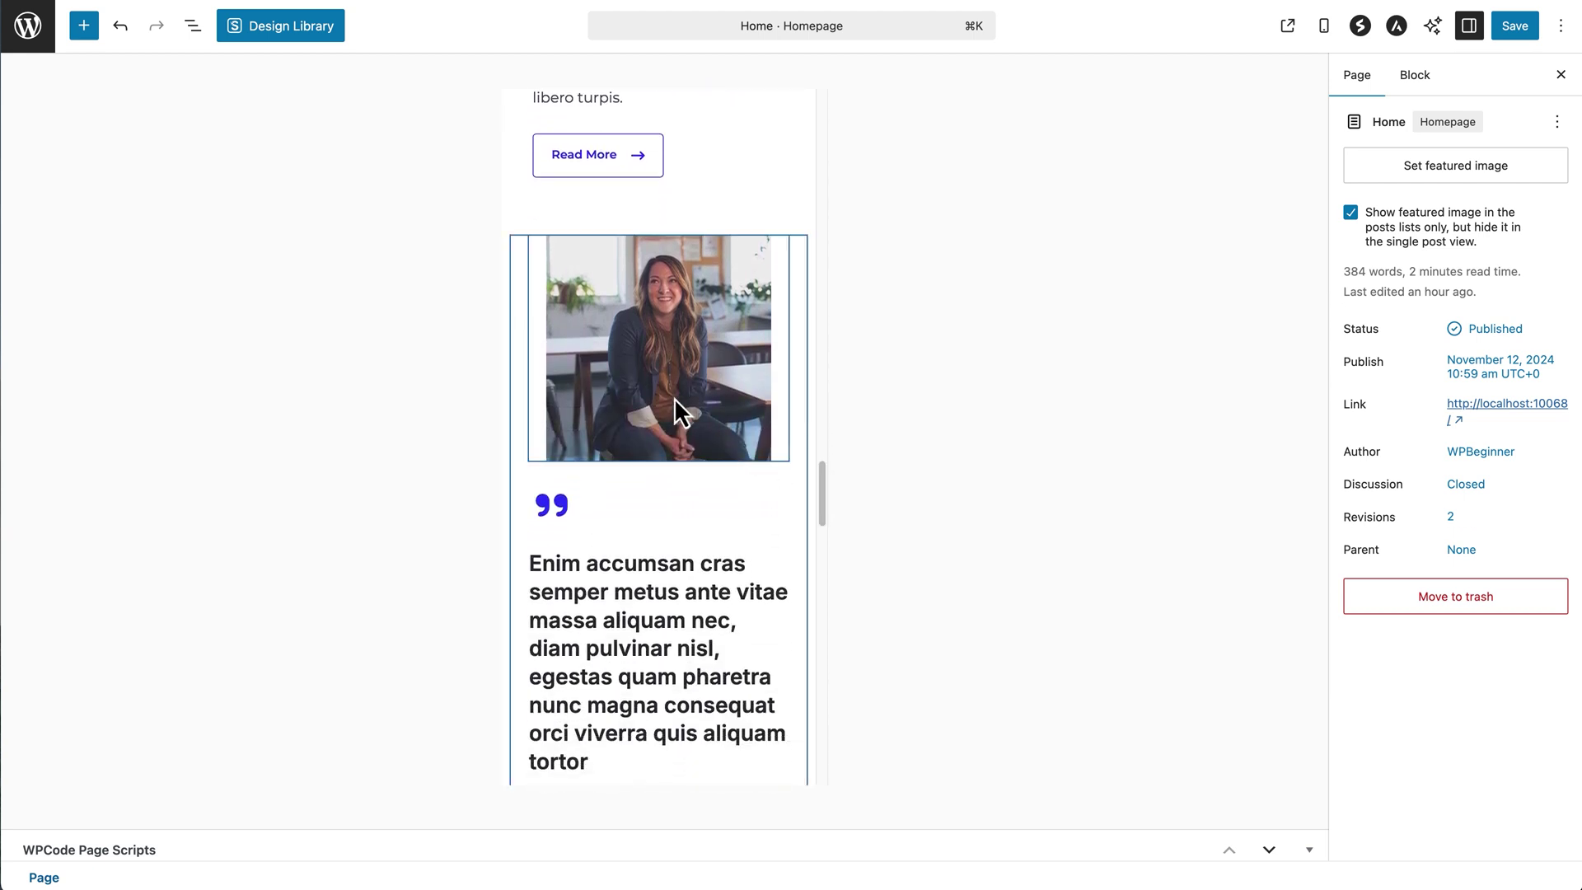
pyautogui.click(694, 344)
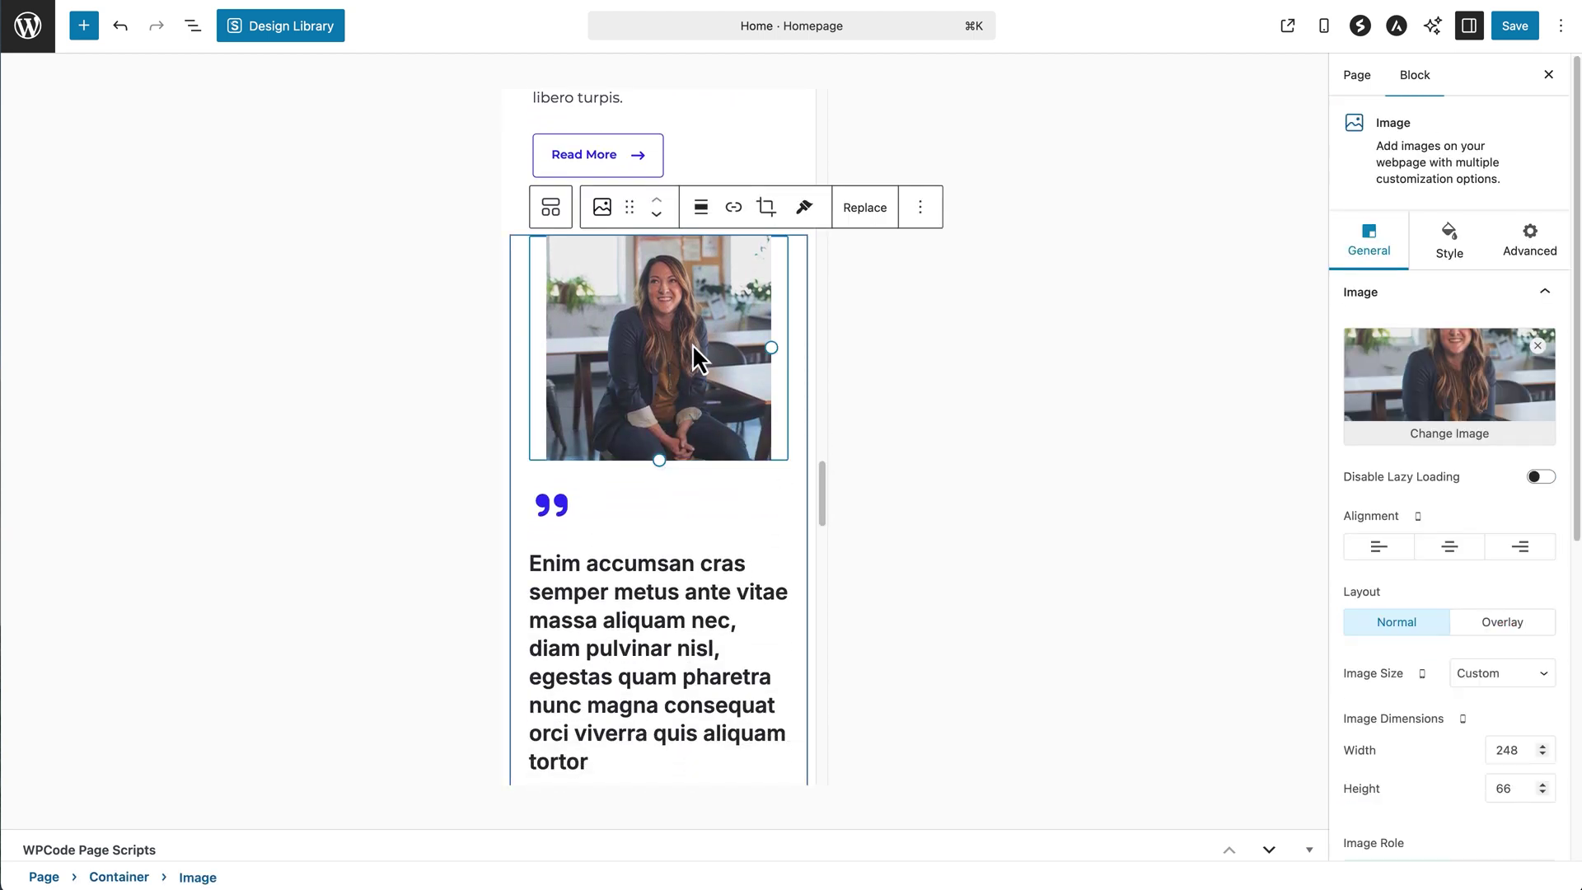
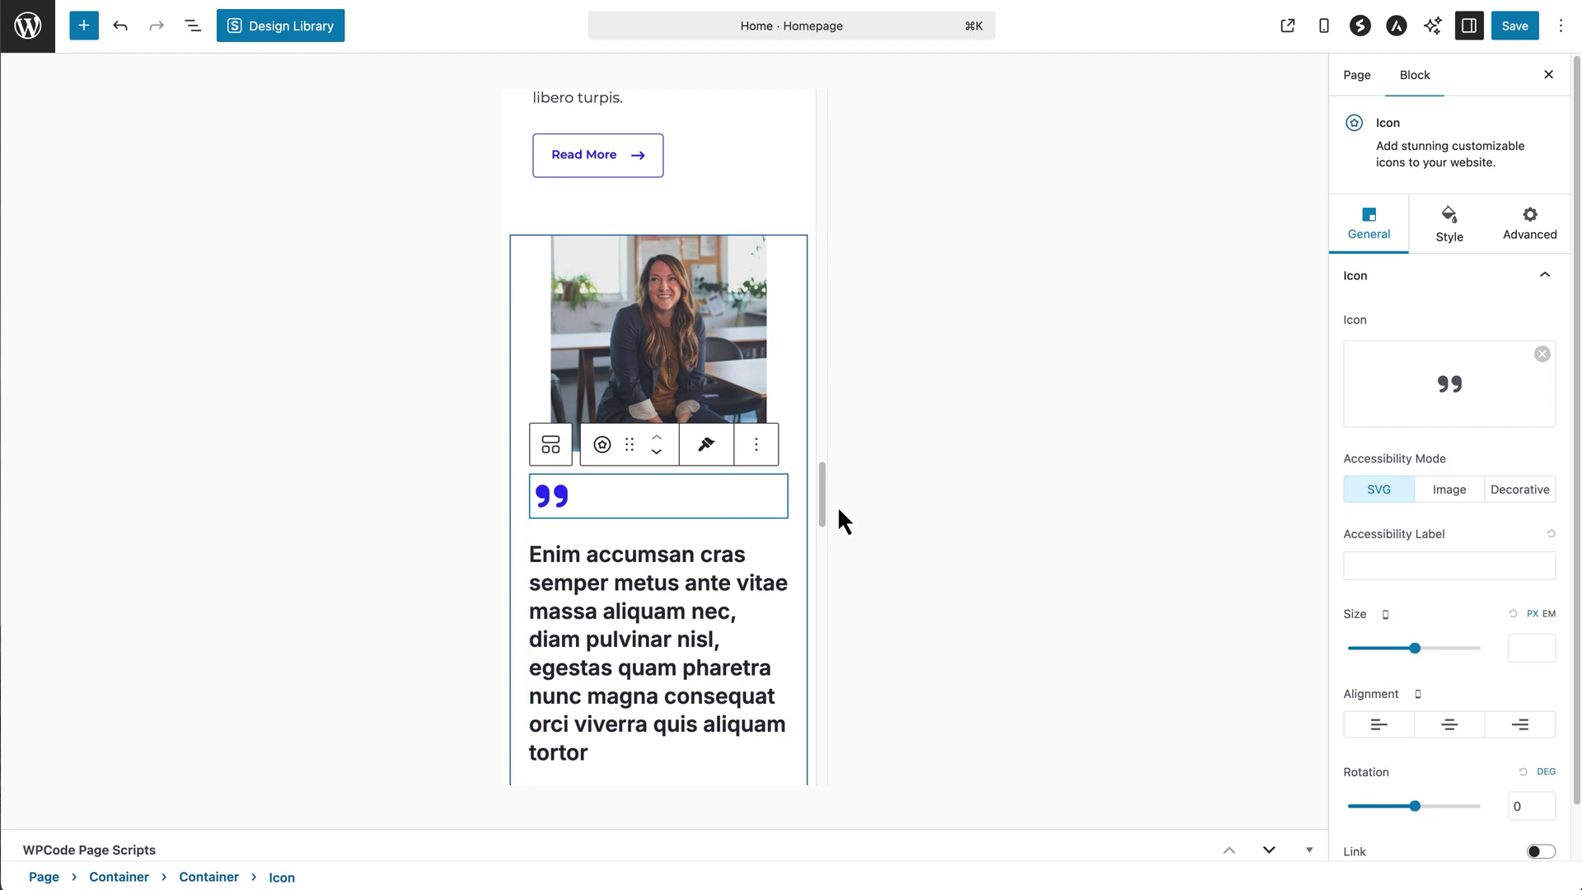
# Try hiding the quote icon on mobile through its responsive conditions, and turn that option back off
pyautogui.click(1530, 238)
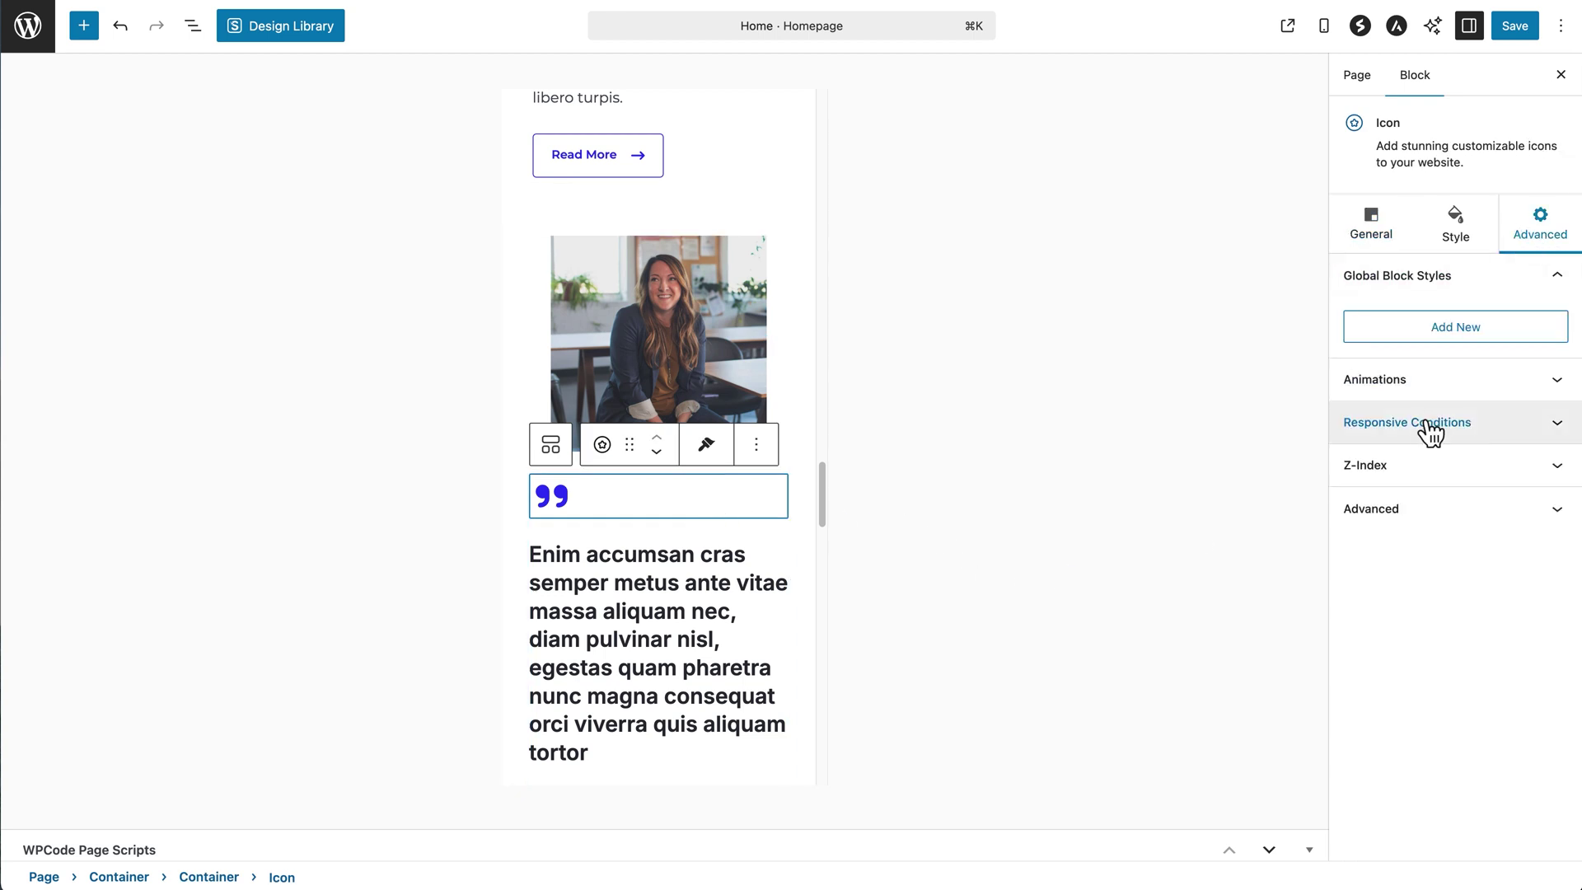
pyautogui.click(1377, 430)
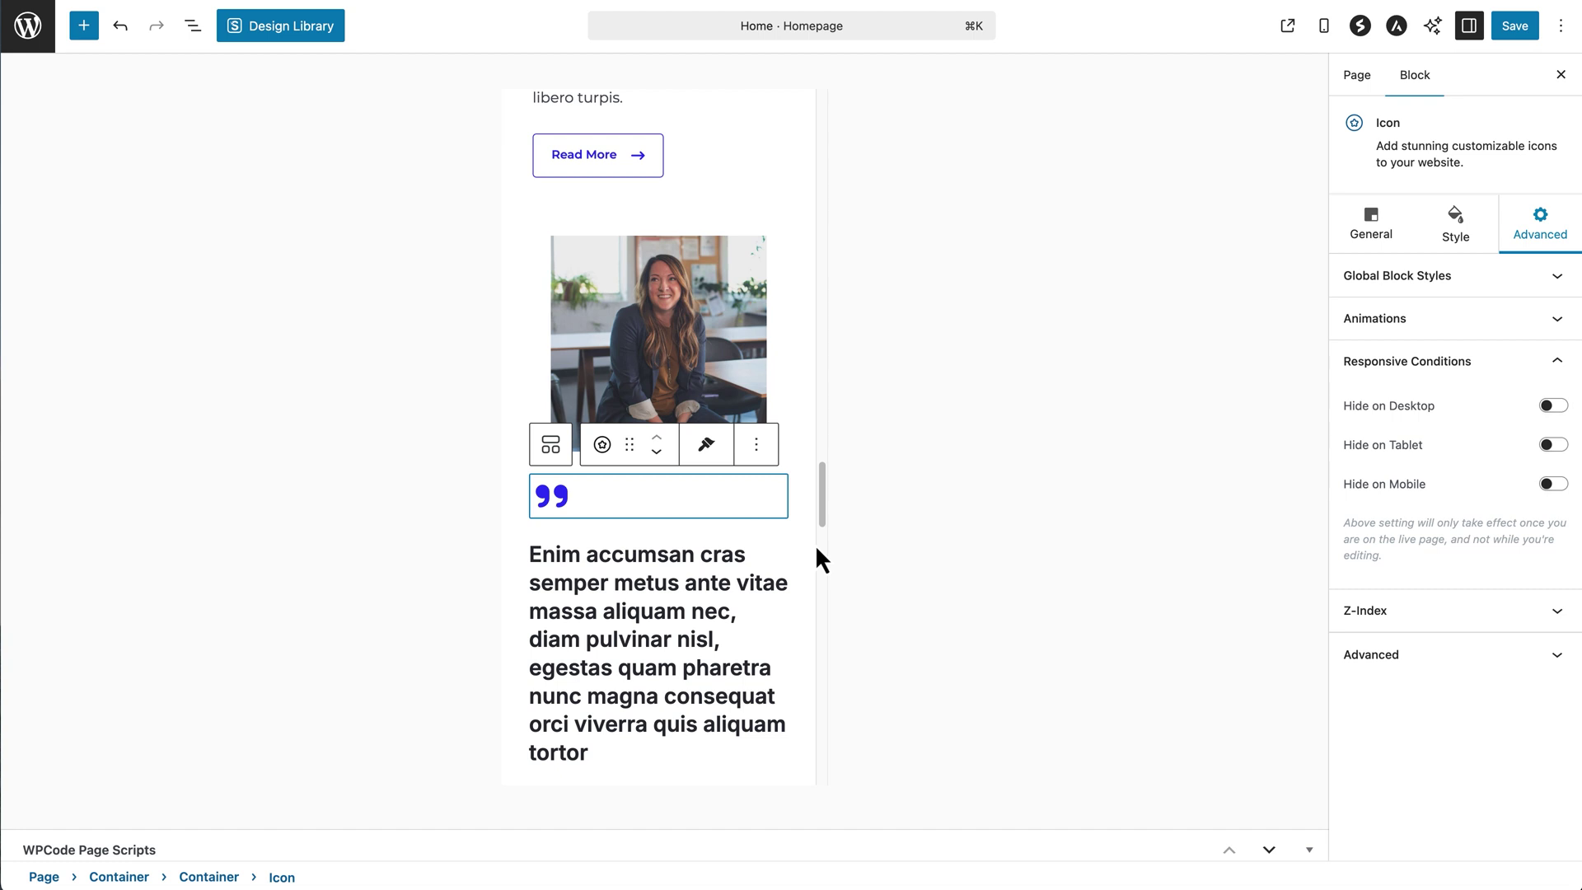
pyautogui.click(1563, 492)
pyautogui.click(1560, 487)
# Review the testimonials and the hero section in the mobile preview, and save the homepage
pyautogui.moveTo(827, 478); pyautogui.dragTo(845, 589)
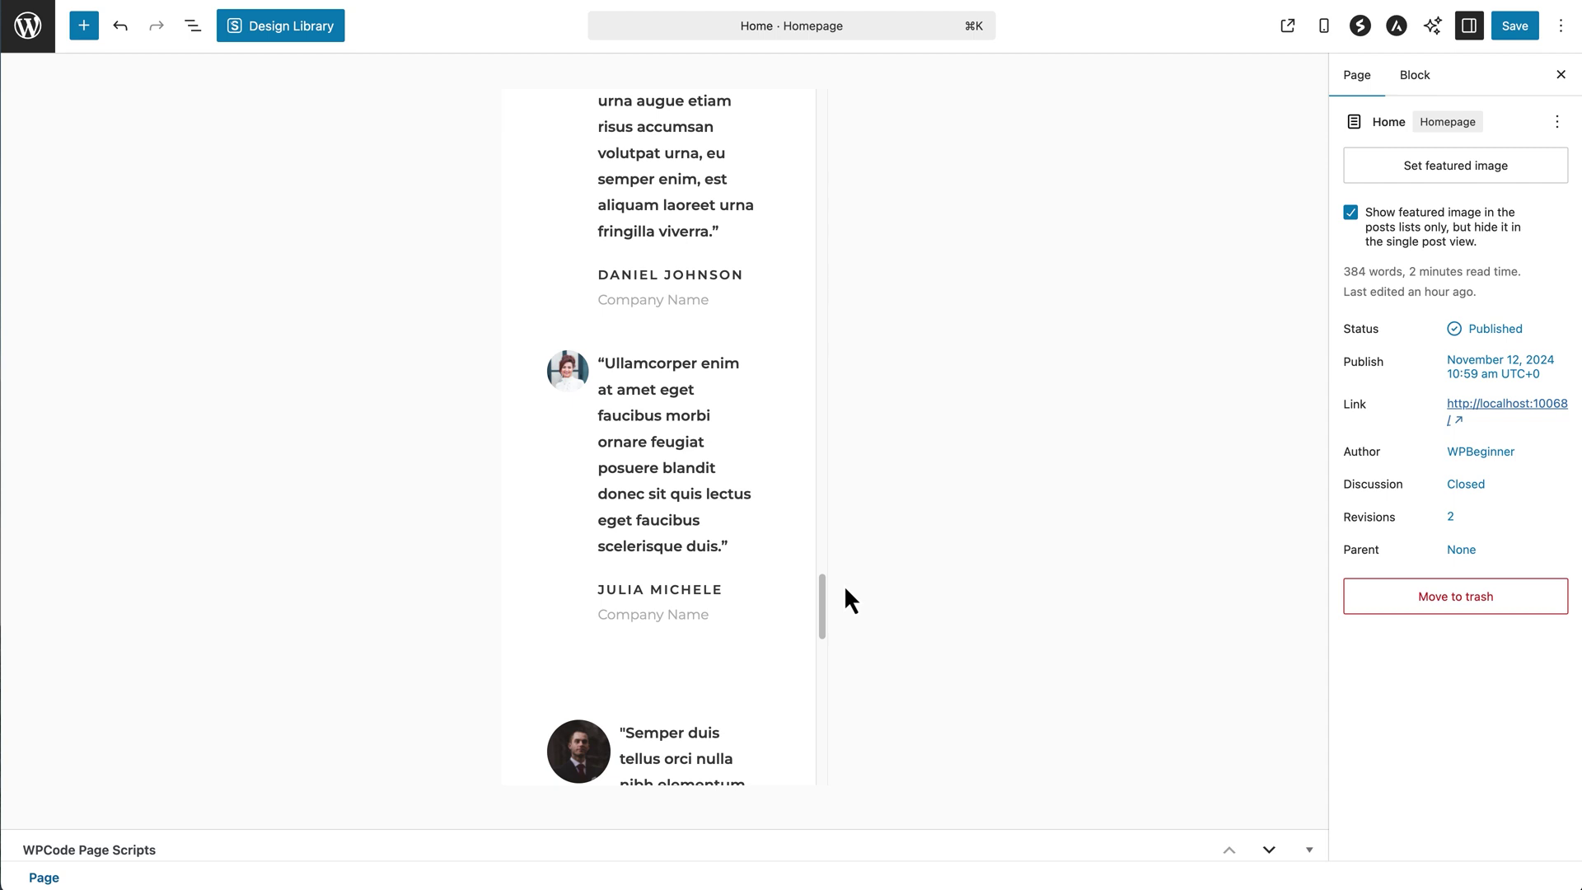
pyautogui.moveTo(828, 603); pyautogui.dragTo(807, 109)
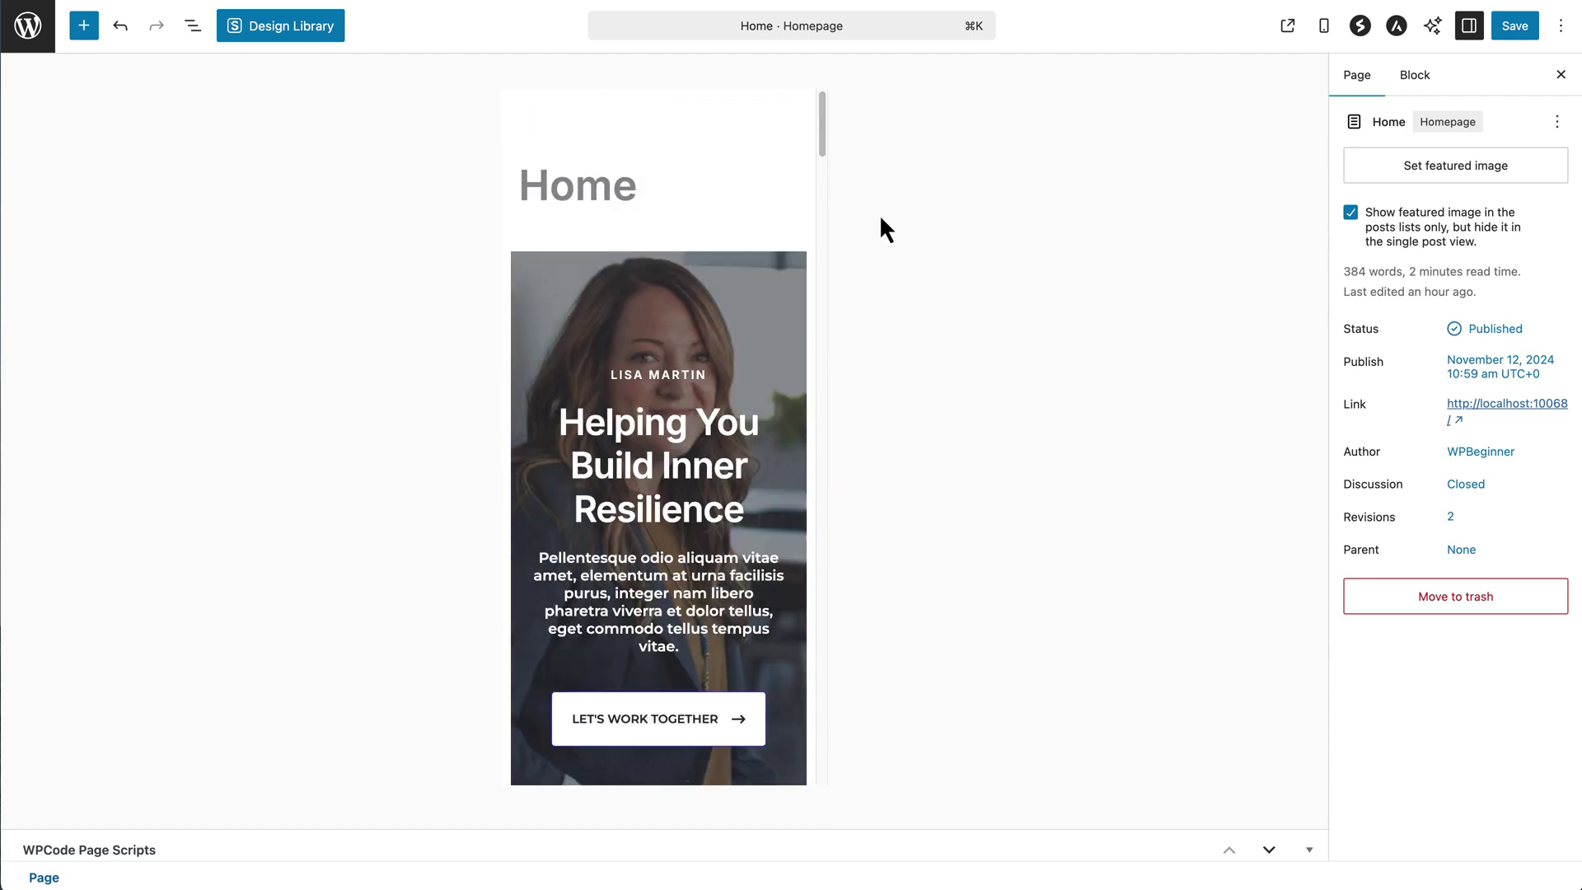
pyautogui.click(1537, 32)
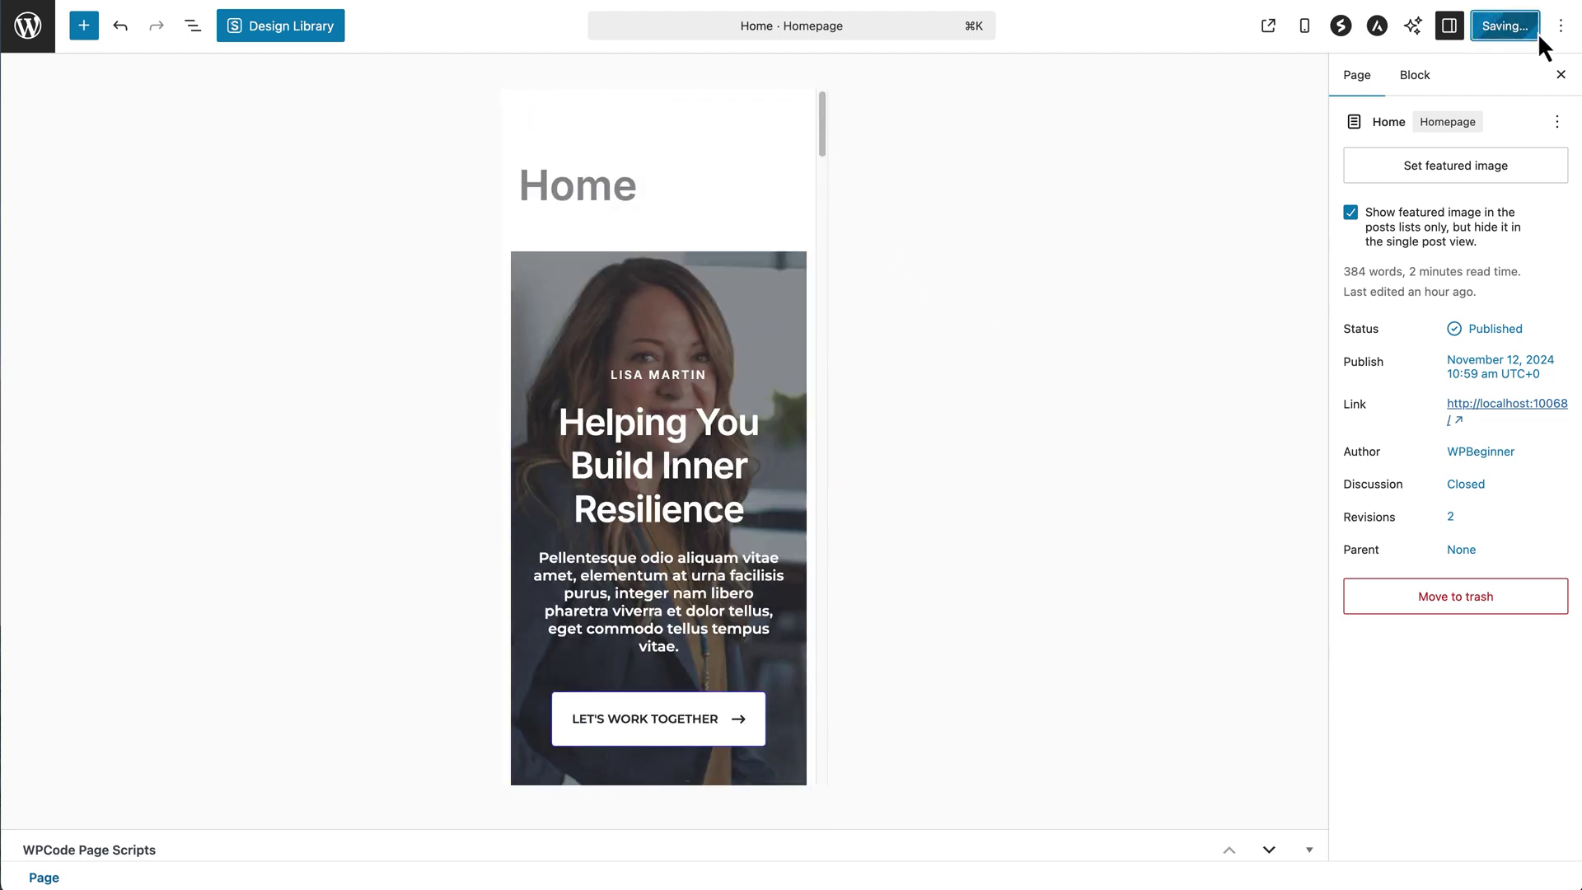